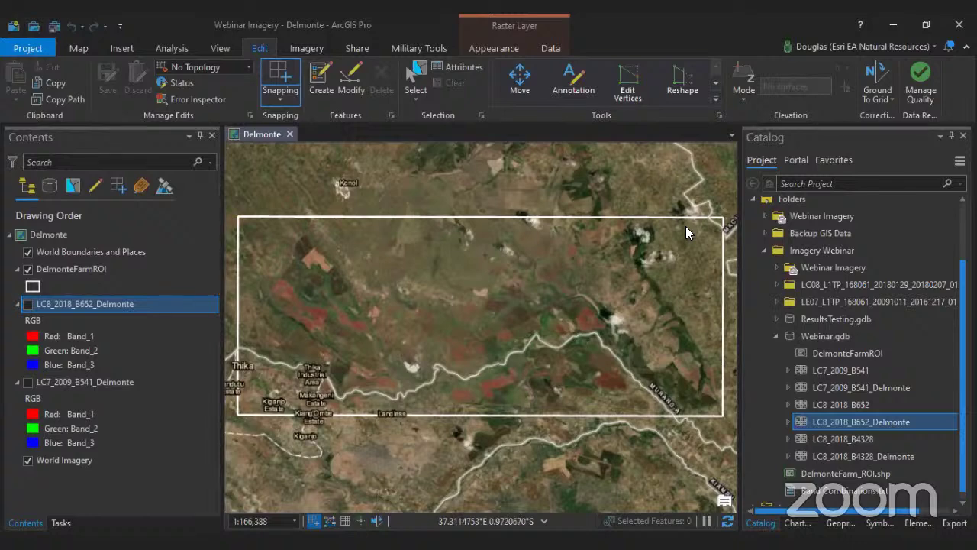
pyautogui.click(167, 28)
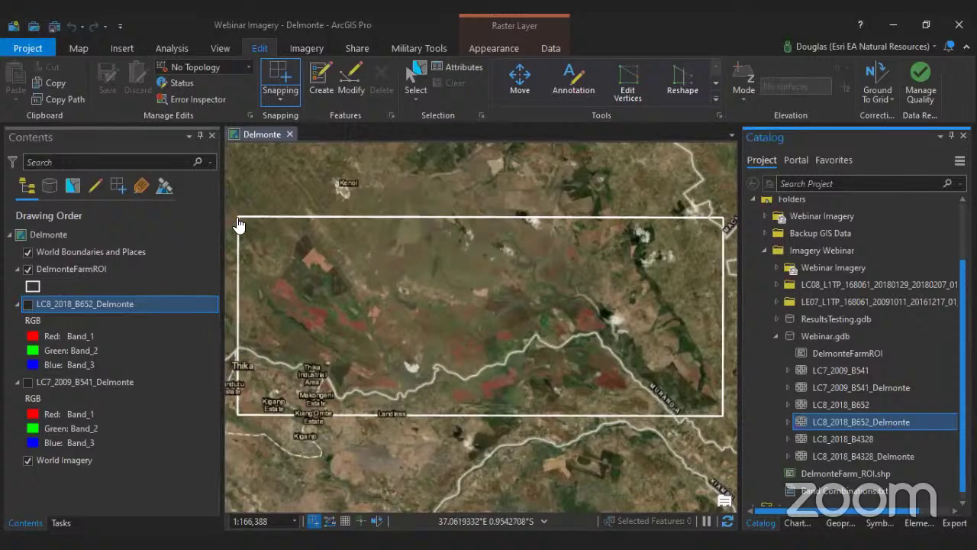
pyautogui.click(28, 269)
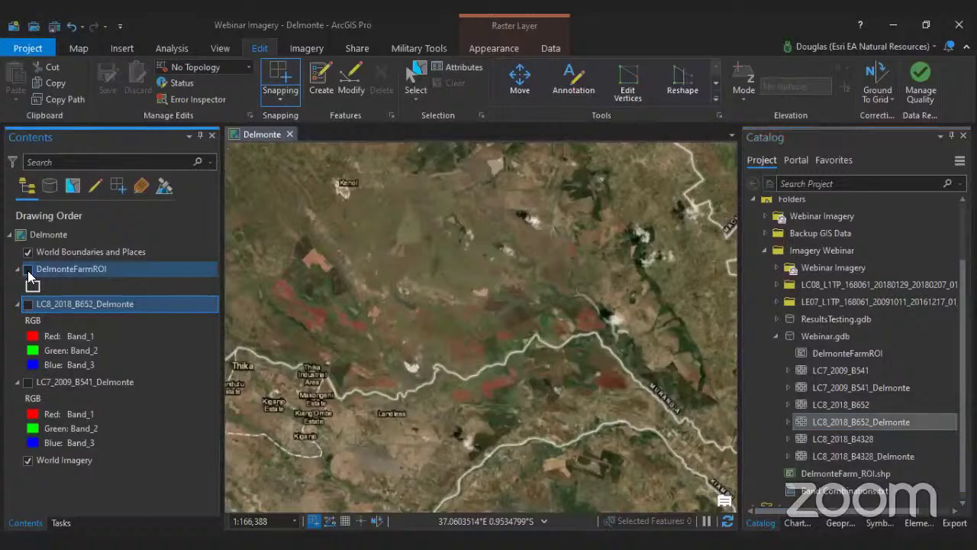
pyautogui.click(29, 271)
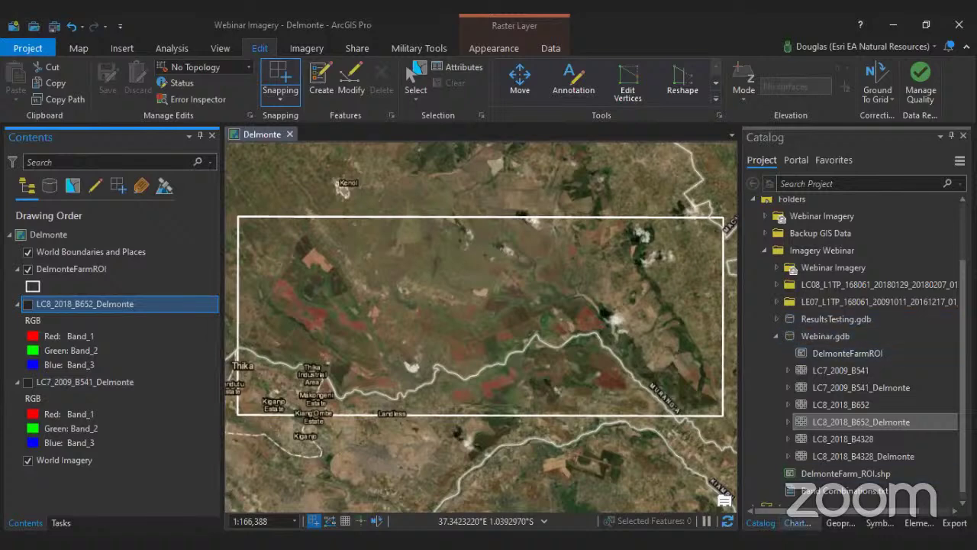
pyautogui.moveTo(799, 513); pyautogui.dragTo(814, 513)
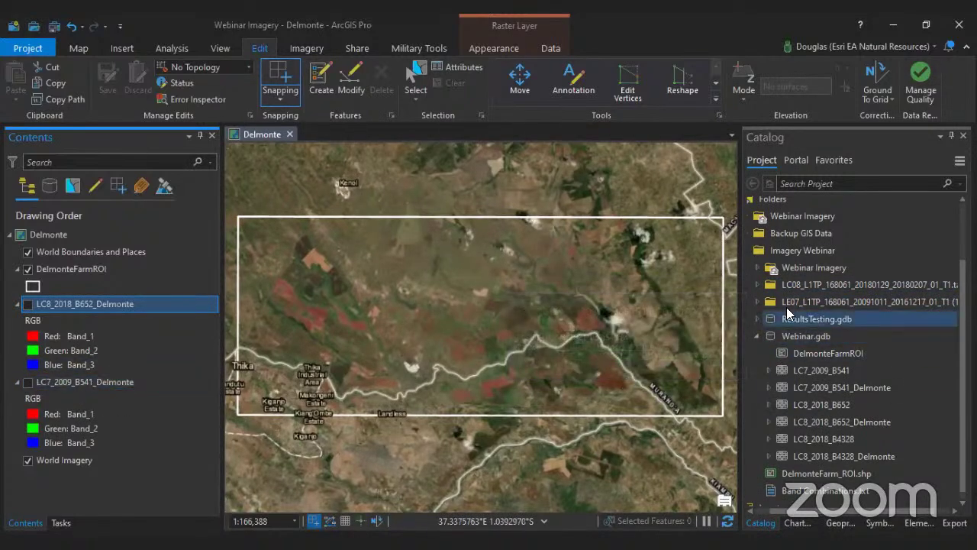
# - Expand the LE07_L1TP_168061_20091011 folder and its subfolder to list gap_mask and the band TIFs
pyautogui.click(757, 302)
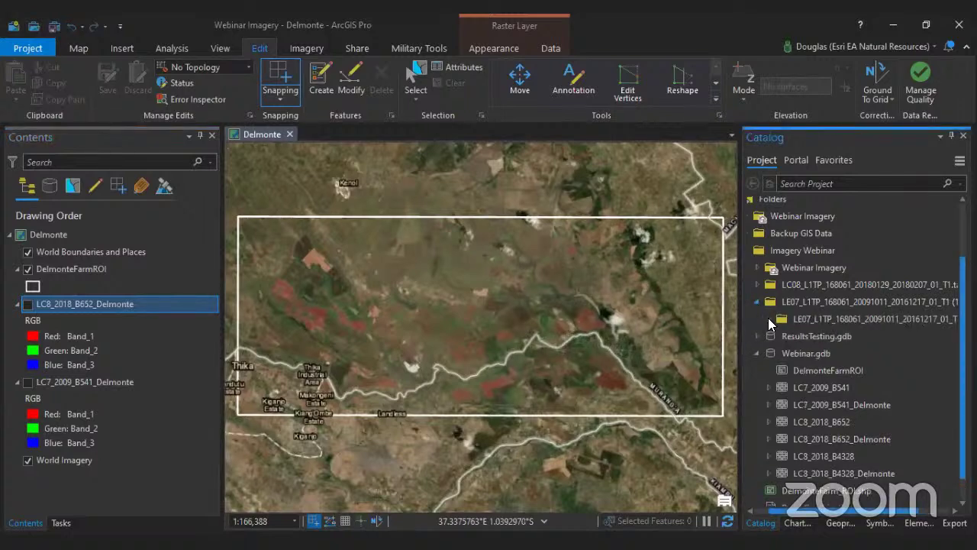
pyautogui.click(769, 321)
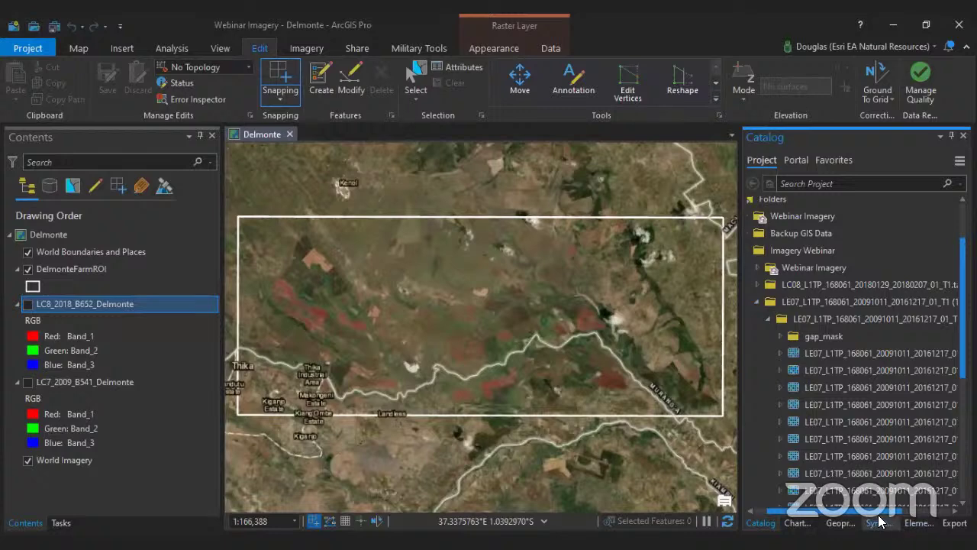
pyautogui.moveTo(895, 513)
pyautogui.mouseDown()
pyautogui.moveTo(925, 519)
pyautogui.moveTo(908, 519)
pyautogui.mouseUp()
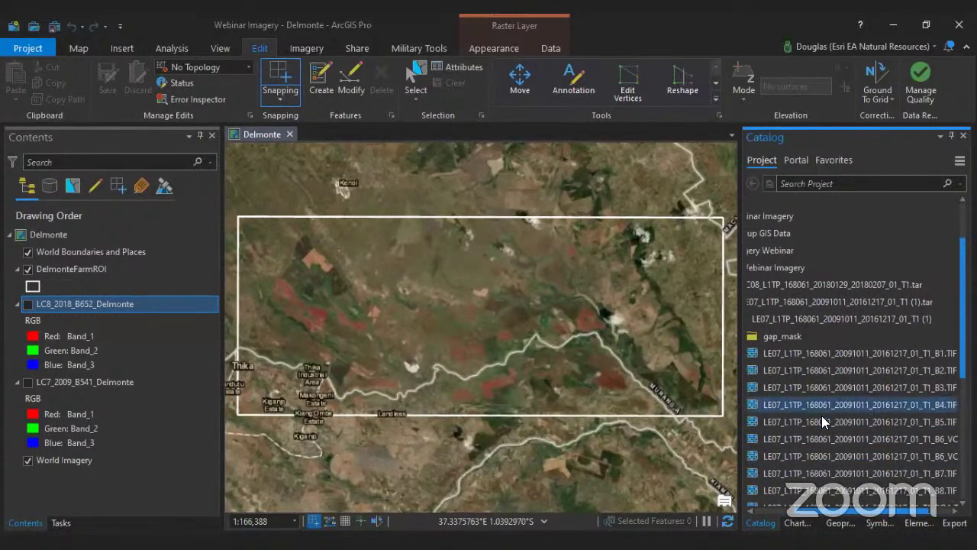
pyautogui.scroll(-3, 909, 321)
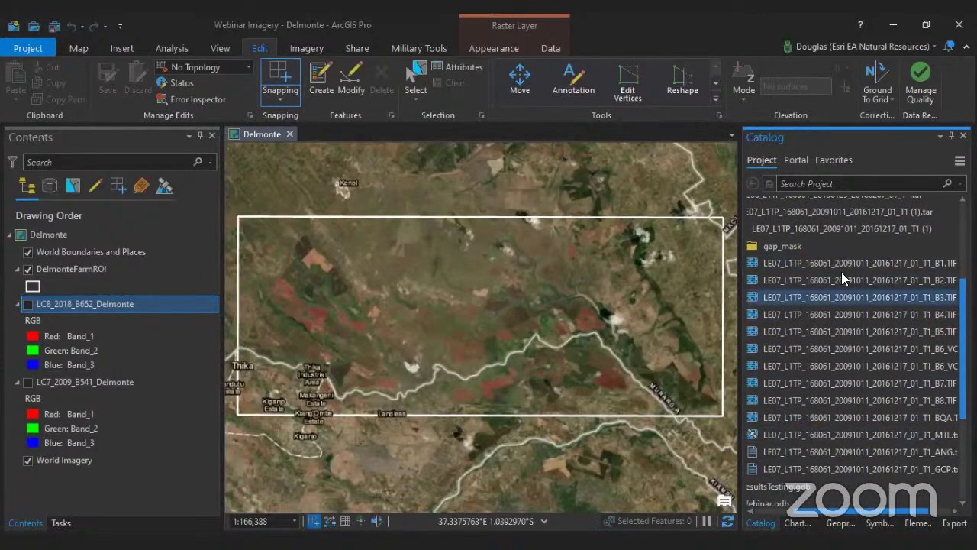
pyautogui.moveTo(835, 519); pyautogui.dragTo(840, 435)
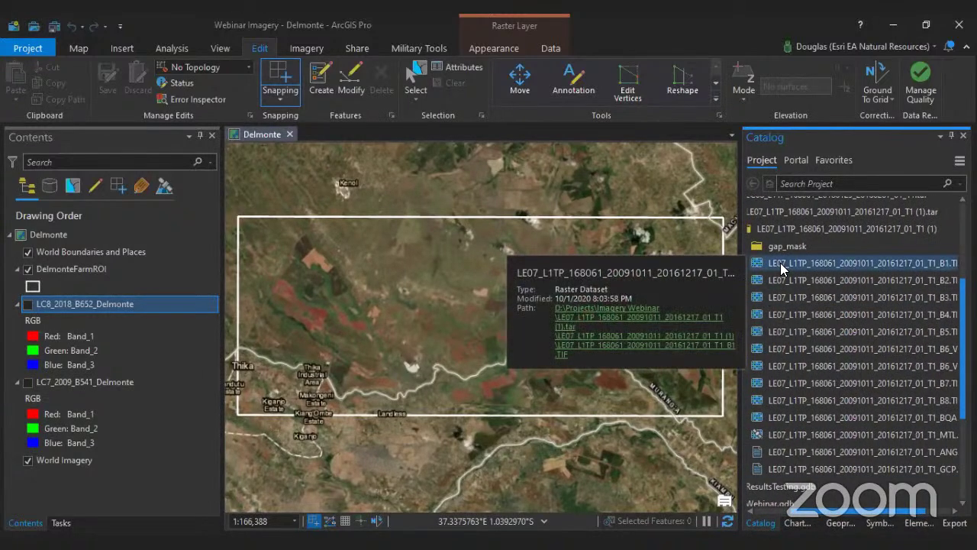
pyautogui.moveTo(829, 519); pyautogui.dragTo(832, 518)
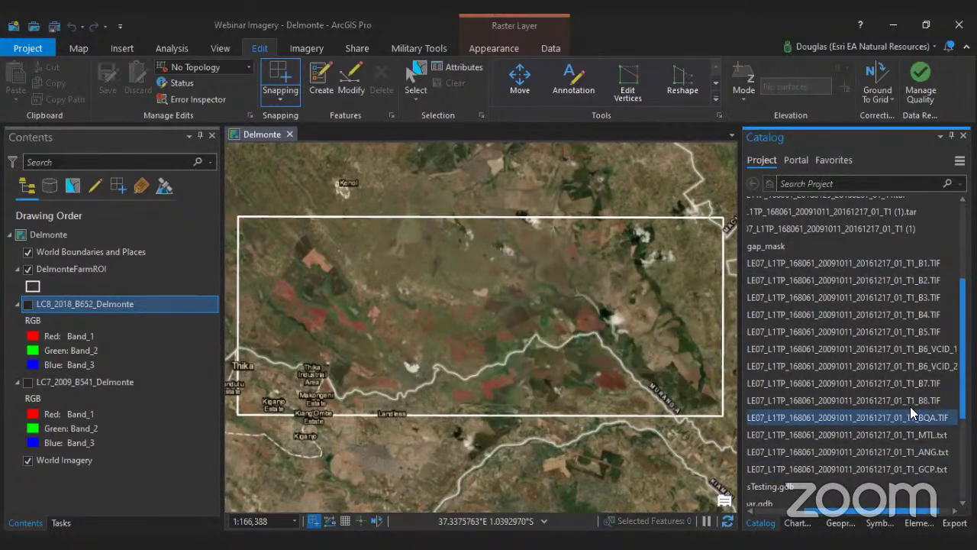
pyautogui.moveTo(893, 418)
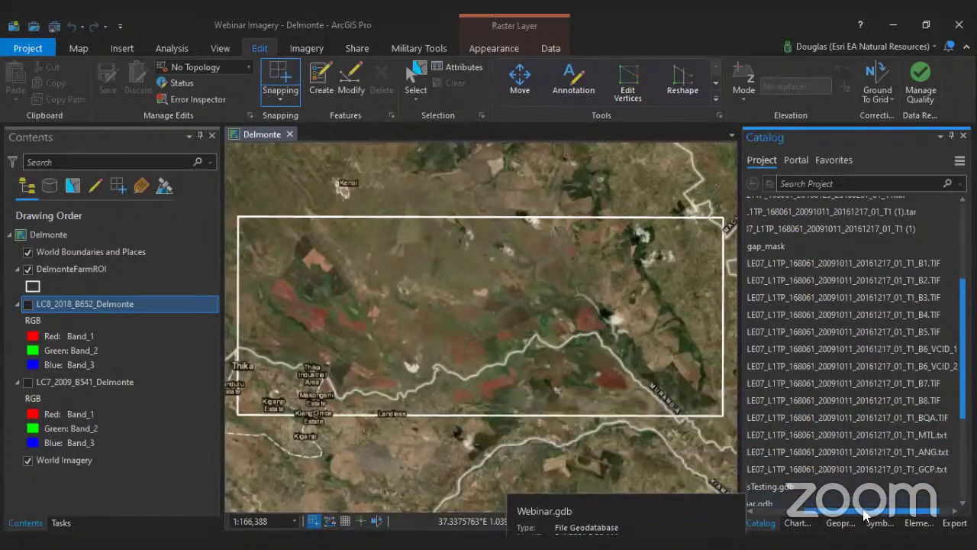
pyautogui.moveTo(865, 516); pyautogui.dragTo(843, 516)
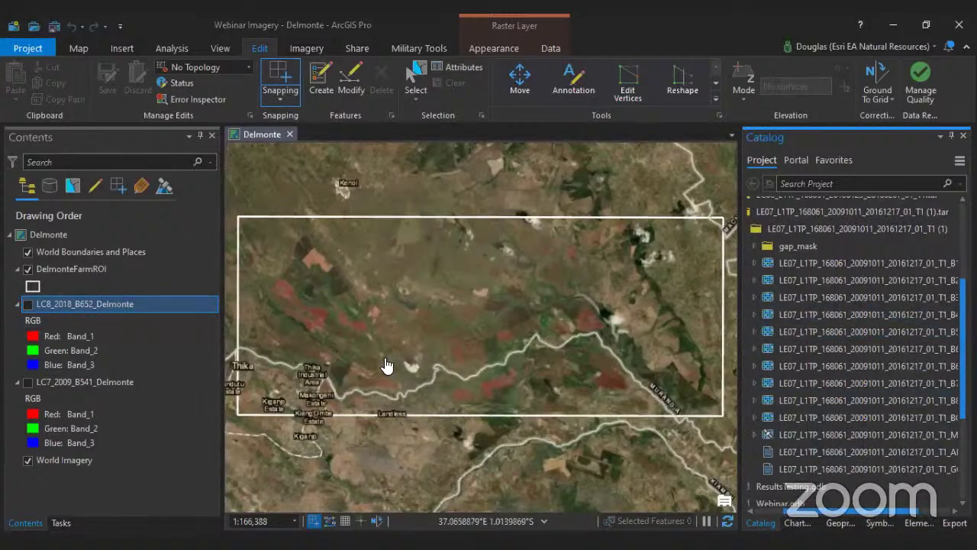
pyautogui.moveTo(785, 351)
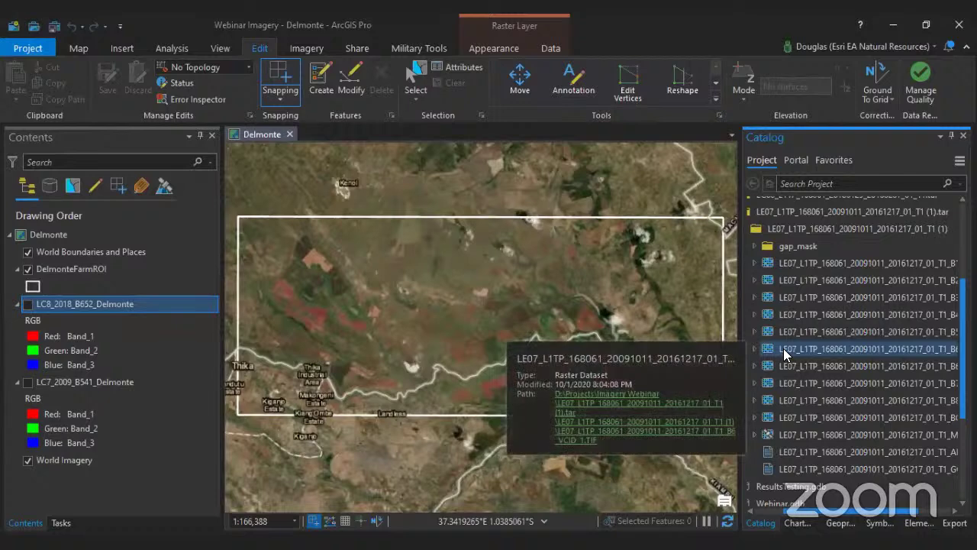
pyautogui.moveTo(930, 331)
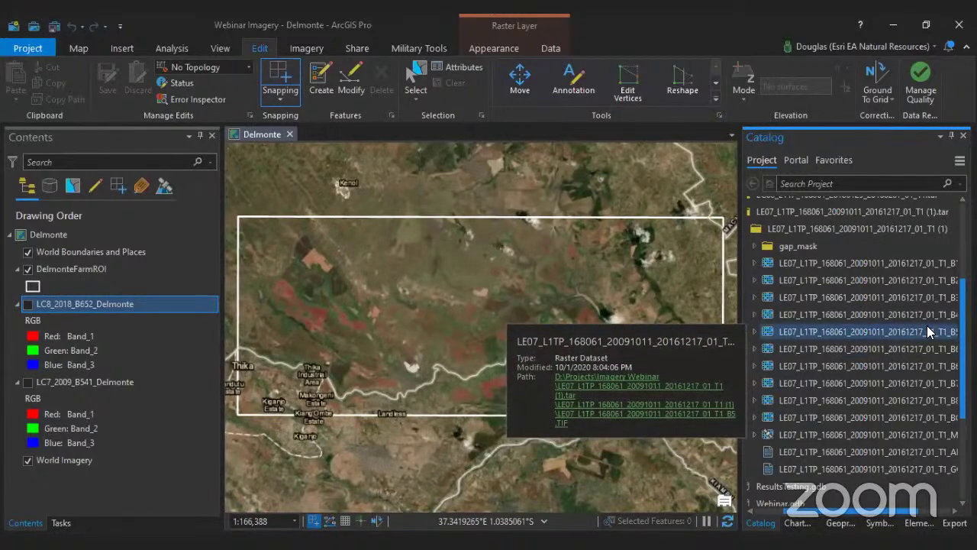
# - Search the geoprocessing tools for 'compo' and open Composite Bands
pyautogui.click(840, 524)
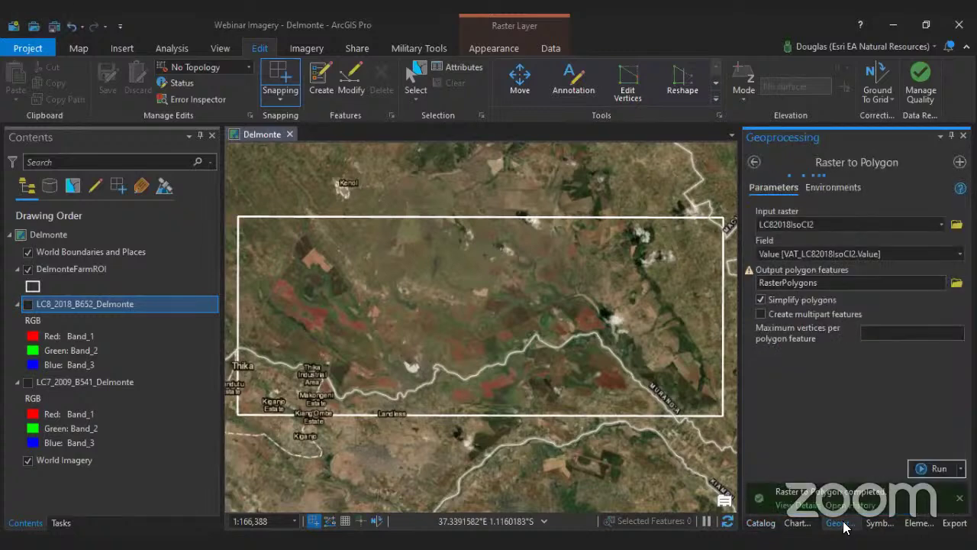
pyautogui.click(755, 164)
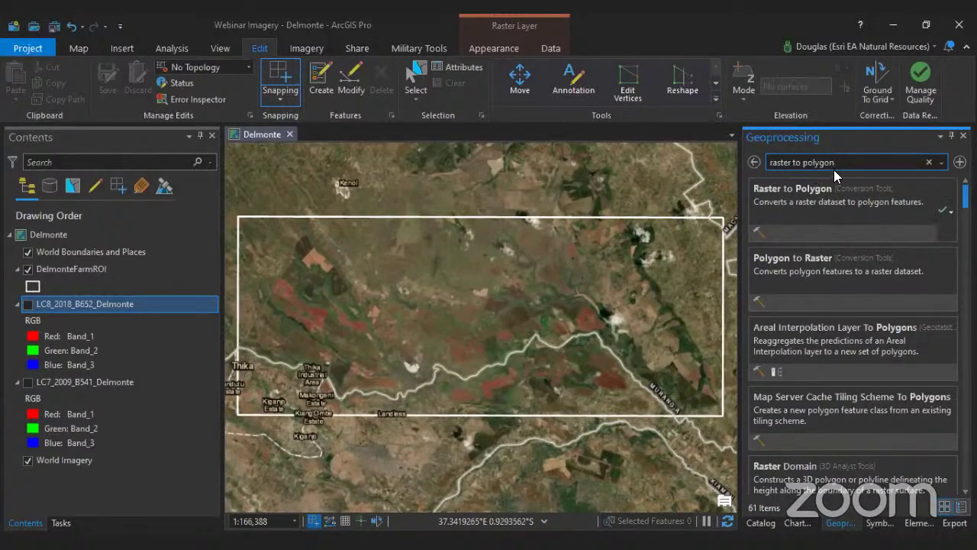
pyautogui.moveTo(838, 163); pyautogui.dragTo(765, 164)
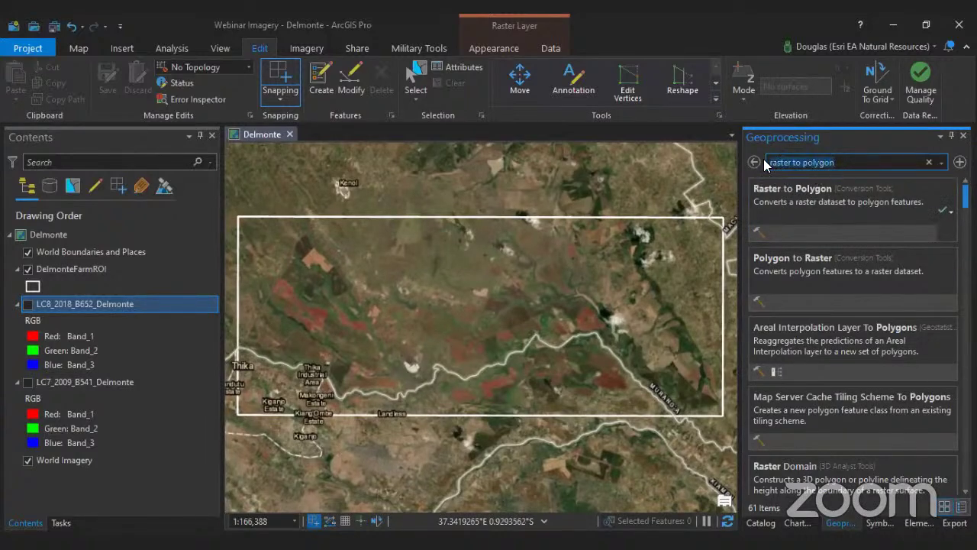
pyautogui.write('compo')
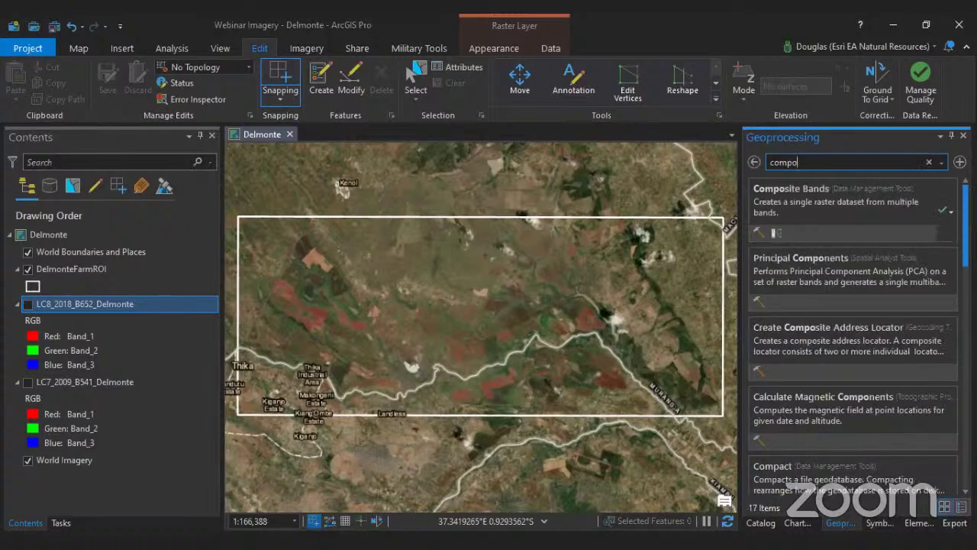
pyautogui.click(799, 192)
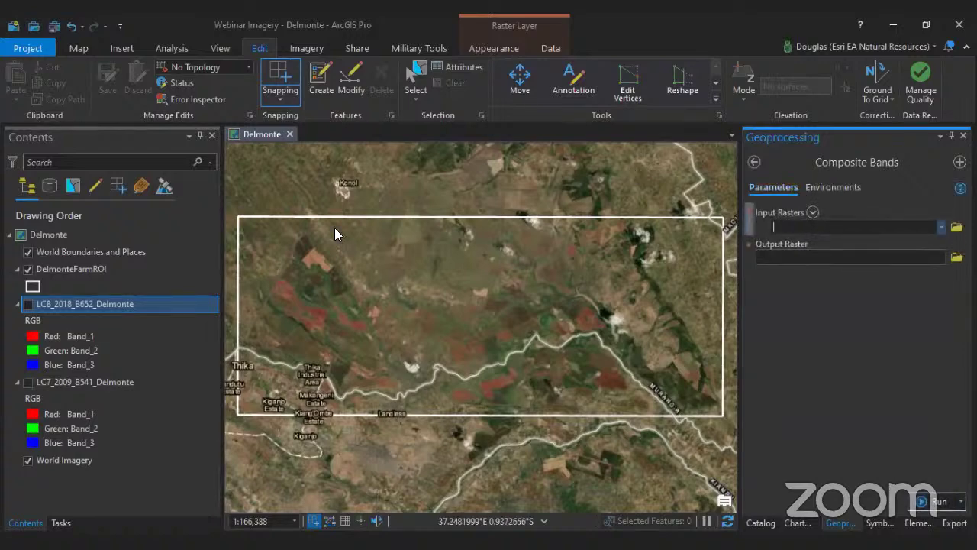
# - Show LC7_2009_B541_Delmonte on its own with the World Imagery basemap turned off
pyautogui.click(26, 383)
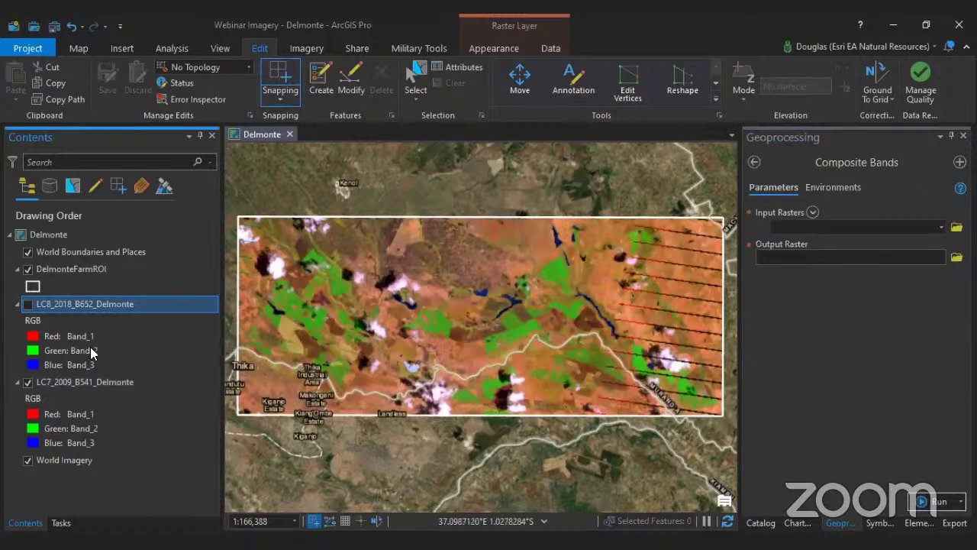
pyautogui.click(28, 460)
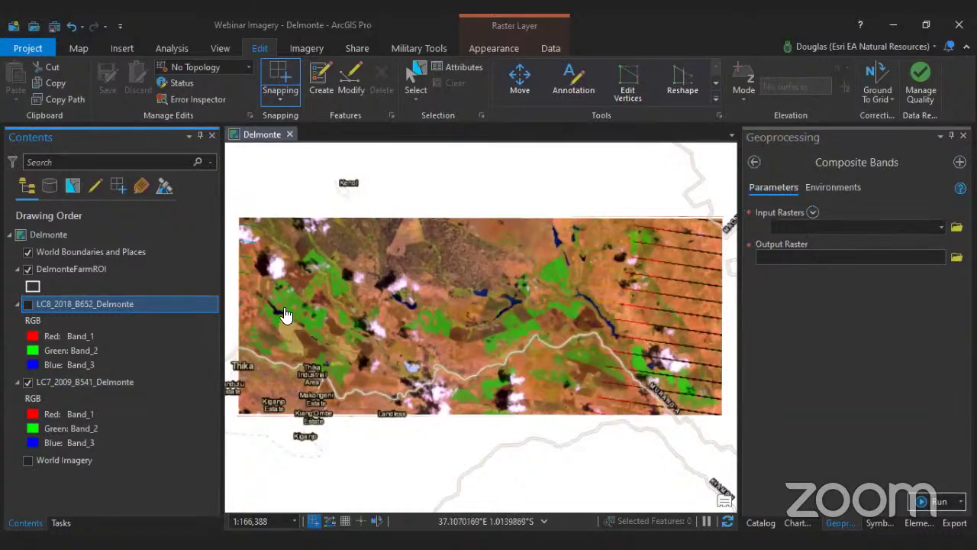
pyautogui.click(27, 382)
# - Collapse the 2009 LE07 folder and expand the 2018 LC08 download to list its band files
pyautogui.click(761, 524)
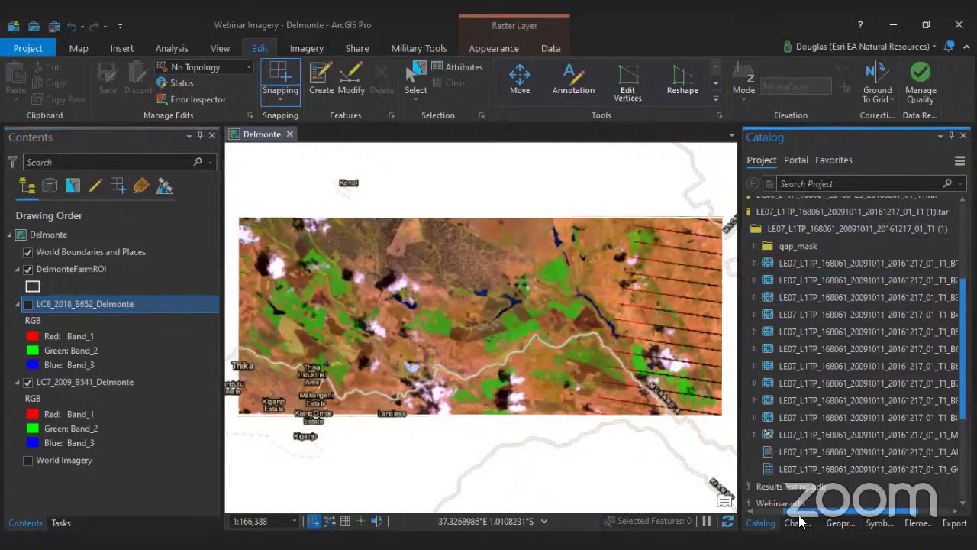
pyautogui.moveTo(788, 515); pyautogui.dragTo(756, 511)
pyautogui.scroll(1, 786, 275)
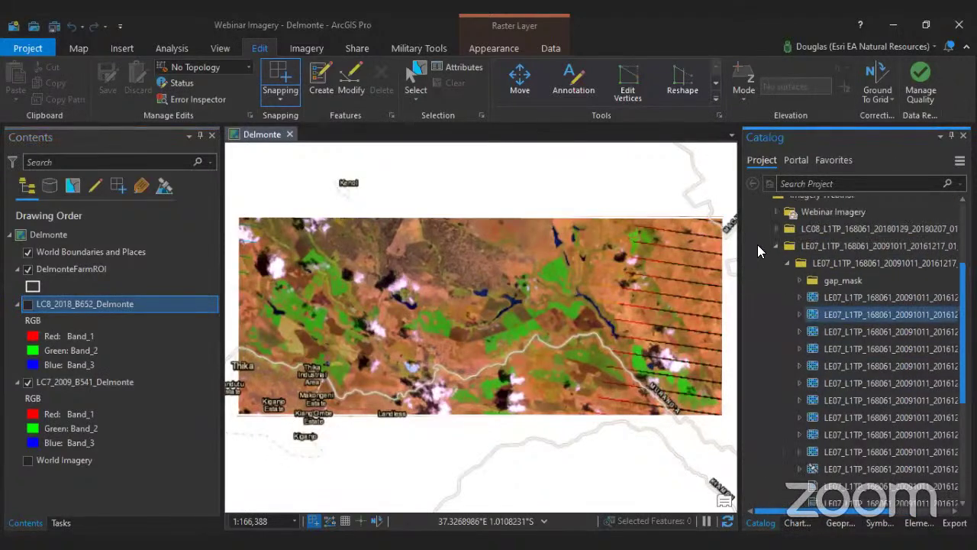
pyautogui.click(777, 246)
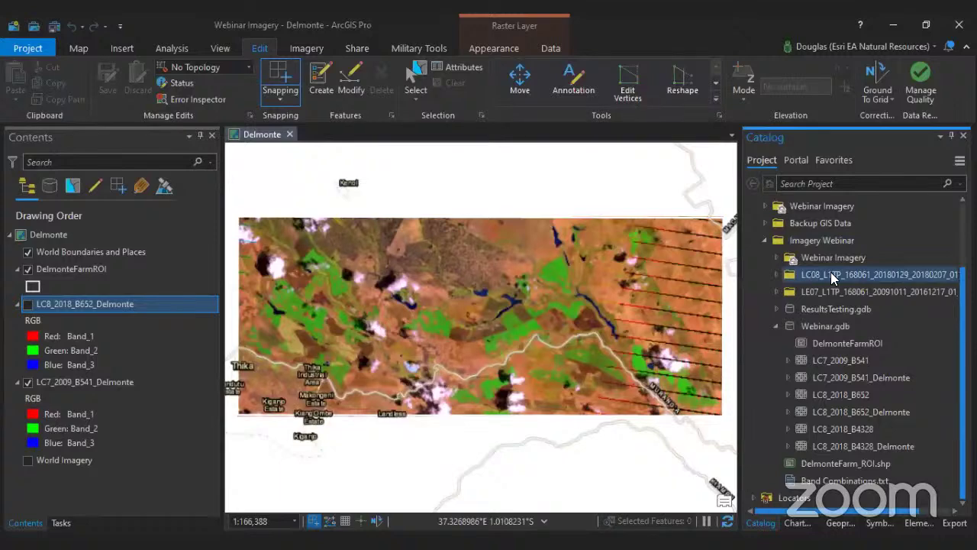
pyautogui.click(777, 275)
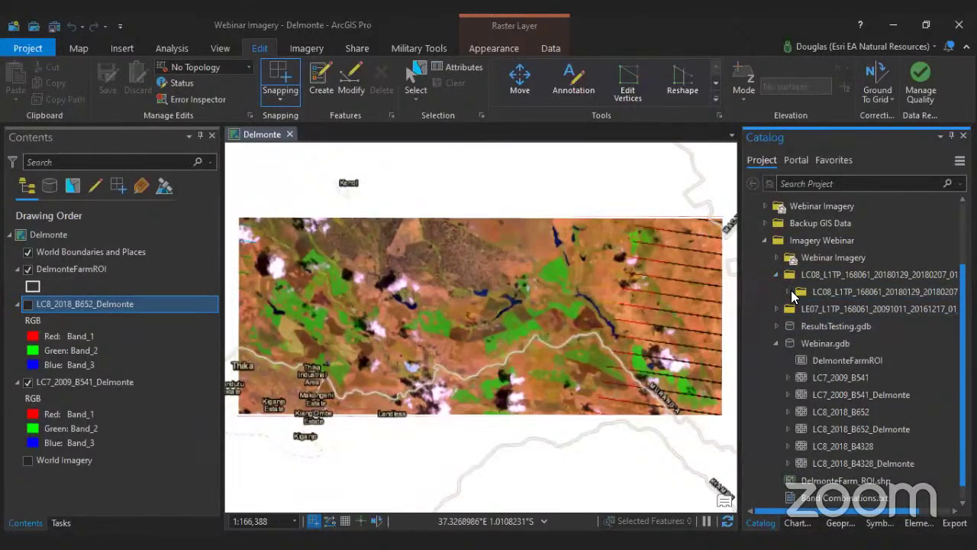
pyautogui.click(788, 292)
pyautogui.moveTo(828, 512); pyautogui.dragTo(863, 510)
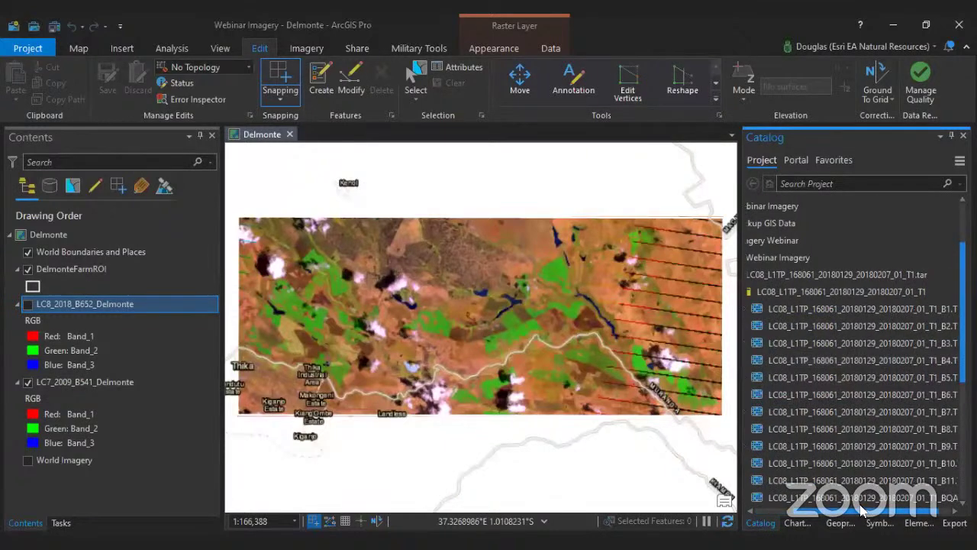
pyautogui.scroll(-3, 953, 402)
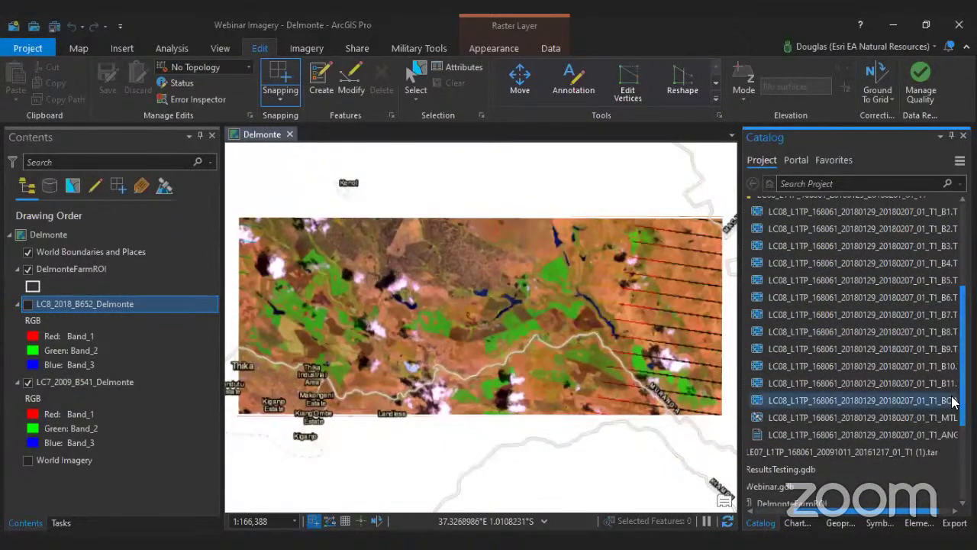
pyautogui.moveTo(877, 511); pyautogui.dragTo(895, 510)
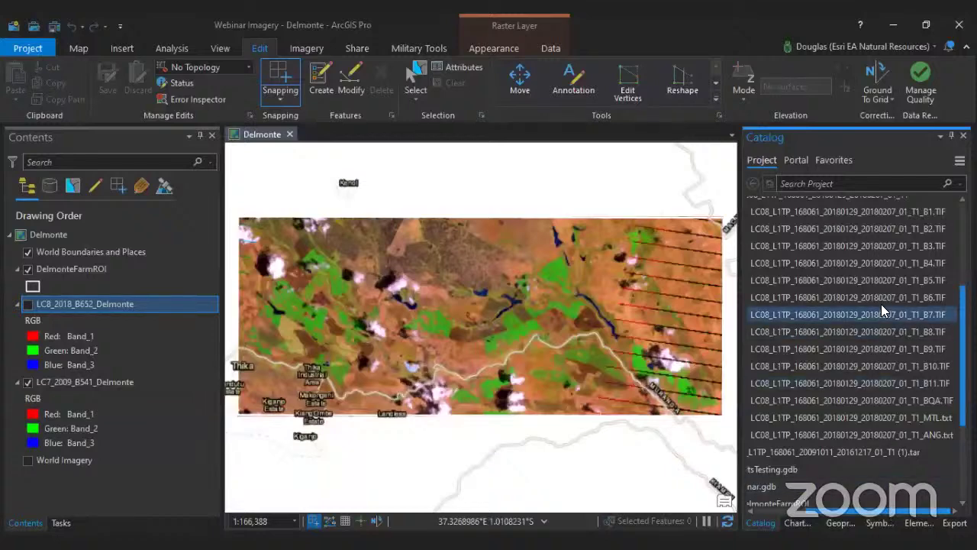
pyautogui.scroll(1, 882, 309)
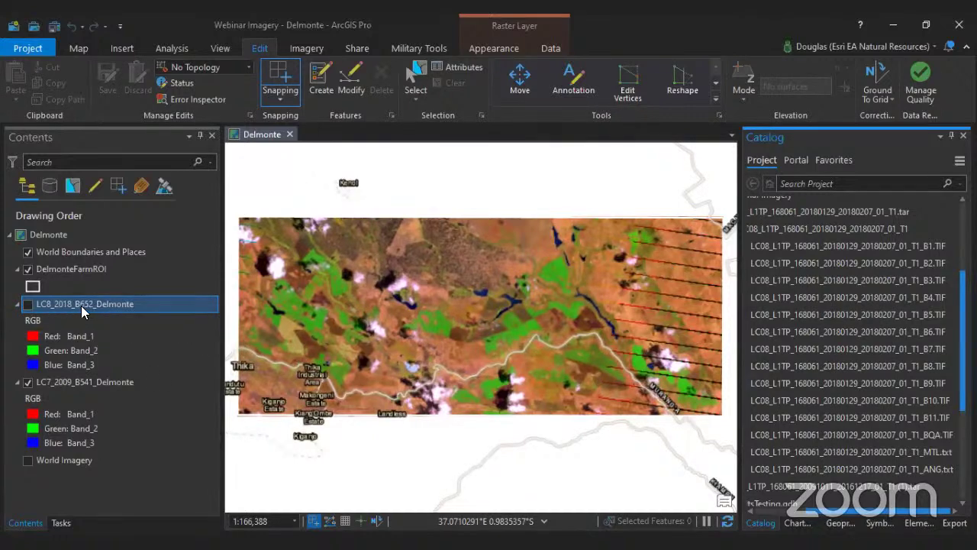
# - Hide both Landsat composites and show the DelmonteFarmROI outline over World Imagery
pyautogui.click(29, 305)
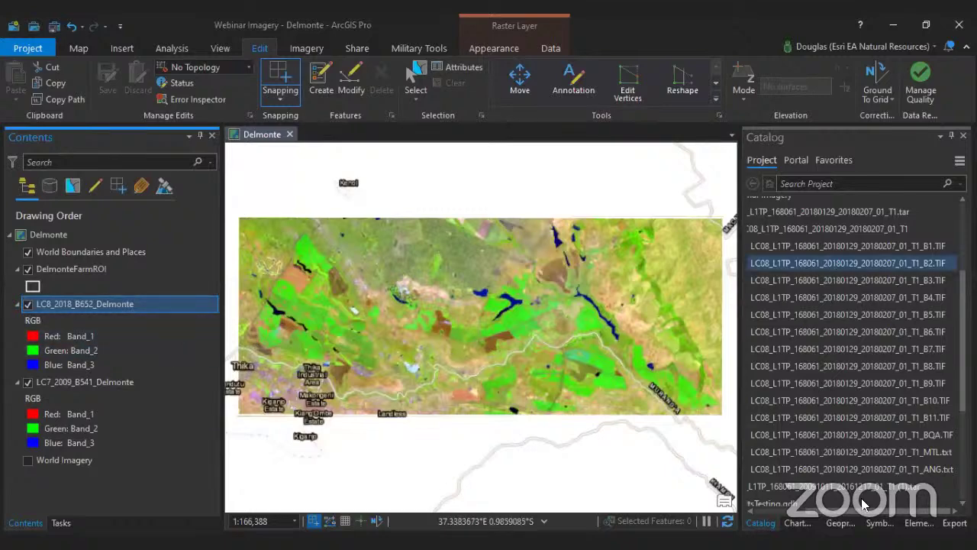
pyautogui.moveTo(802, 509); pyautogui.dragTo(758, 227)
pyautogui.click(755, 212)
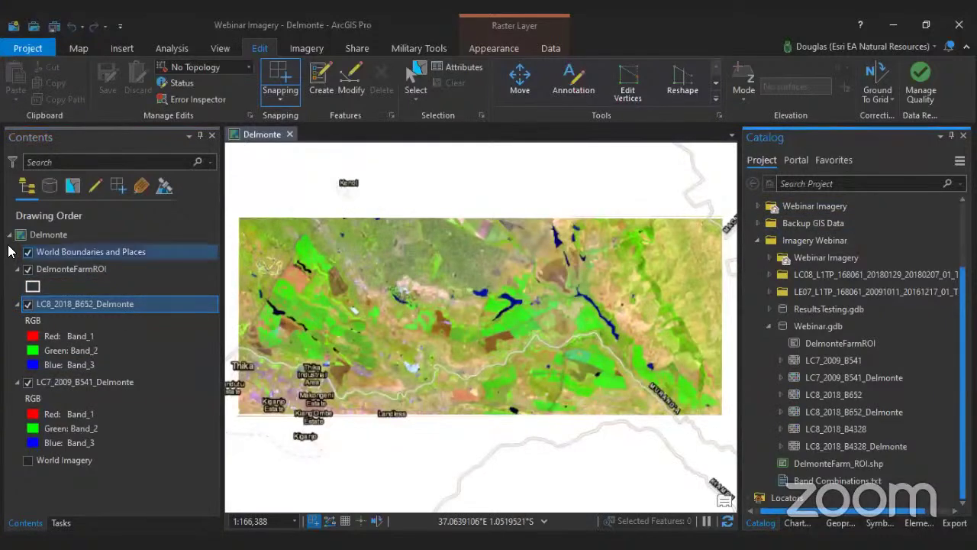
pyautogui.click(28, 304)
pyautogui.click(28, 382)
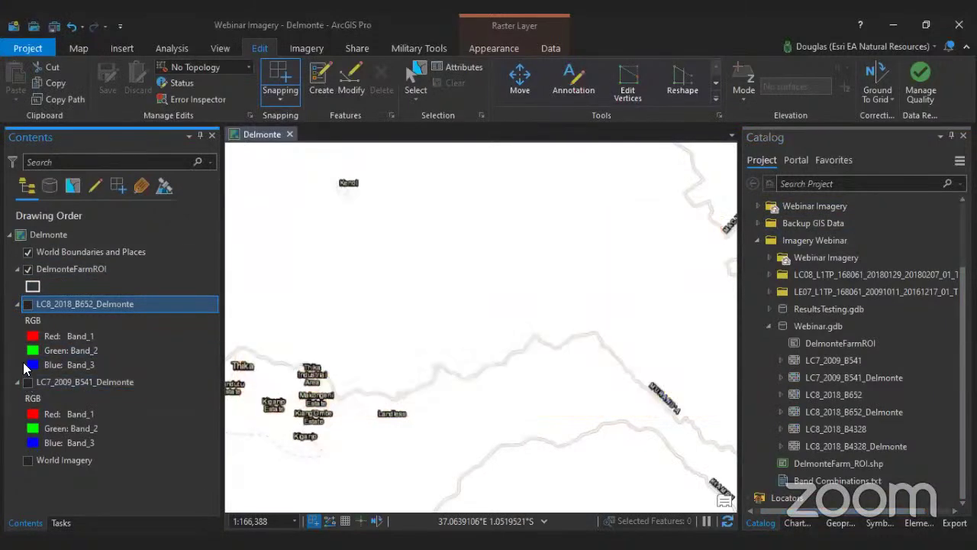
pyautogui.click(27, 460)
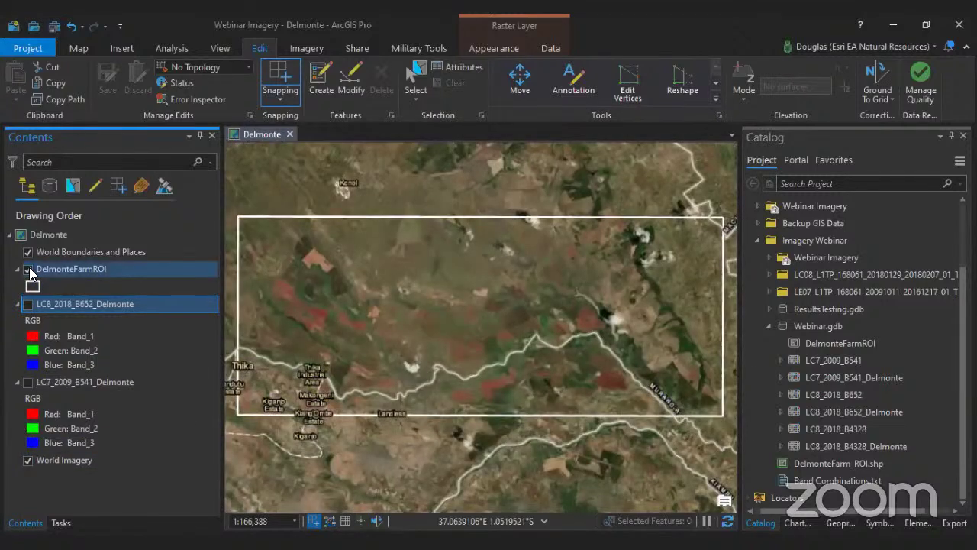
pyautogui.click(28, 270)
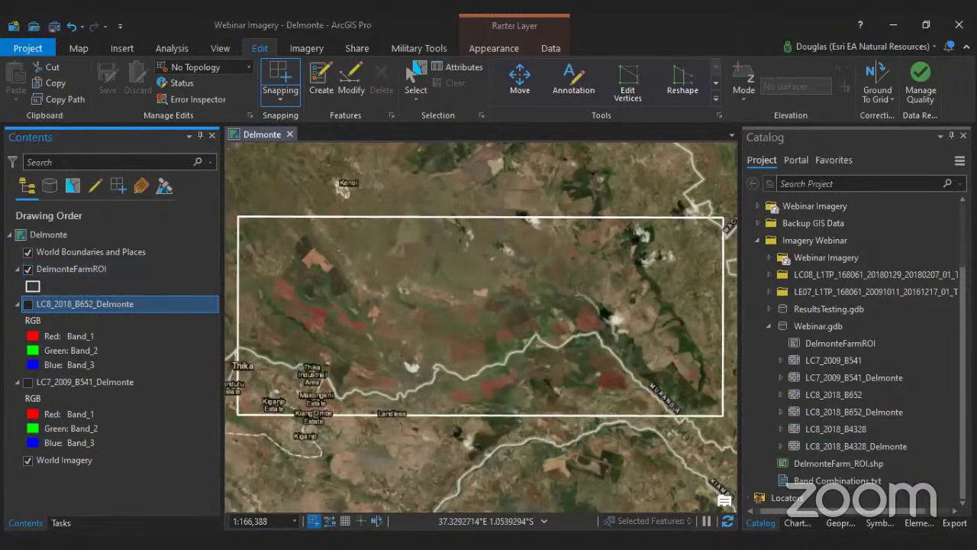
pyautogui.click(840, 523)
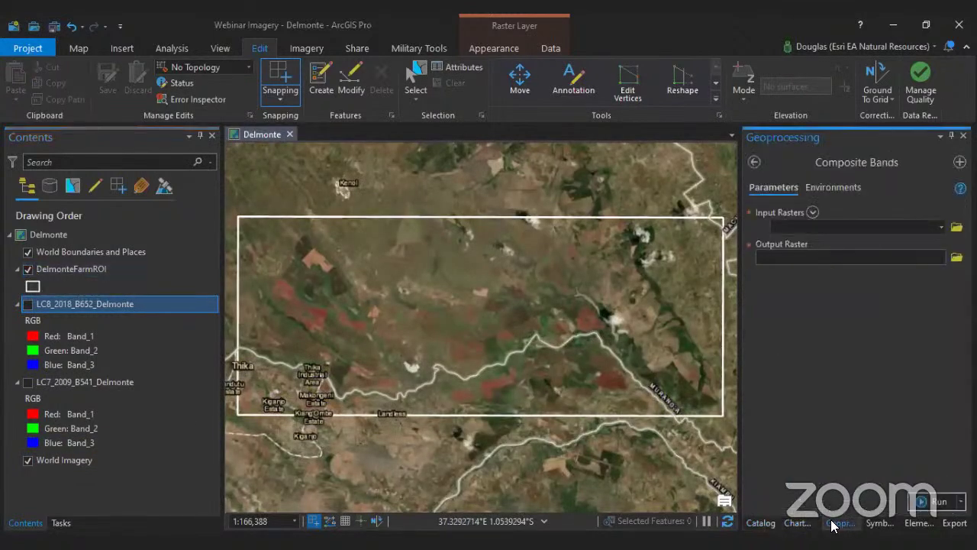
# - Search geoprocessing for 'clip raster' and open the Clip Raster tool
pyautogui.click(753, 163)
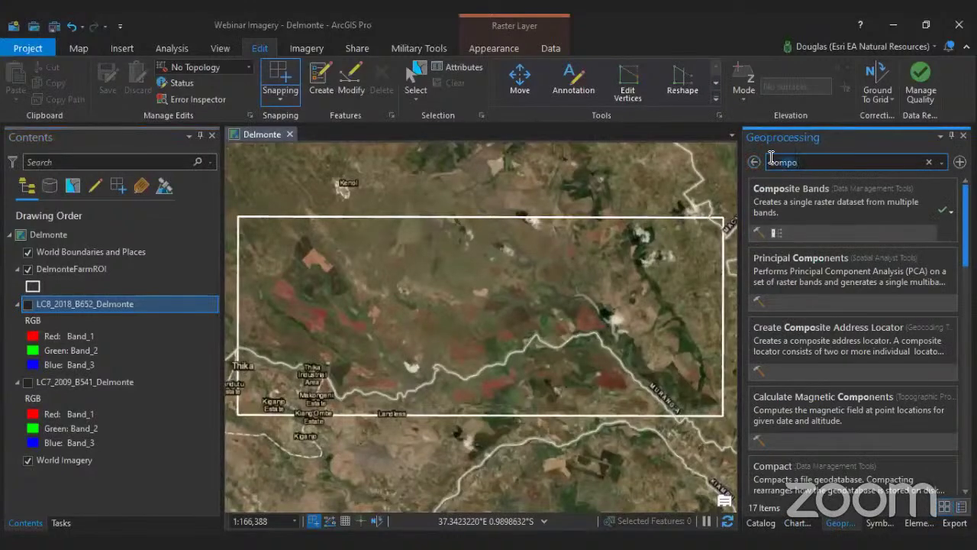
pyautogui.write('cl')
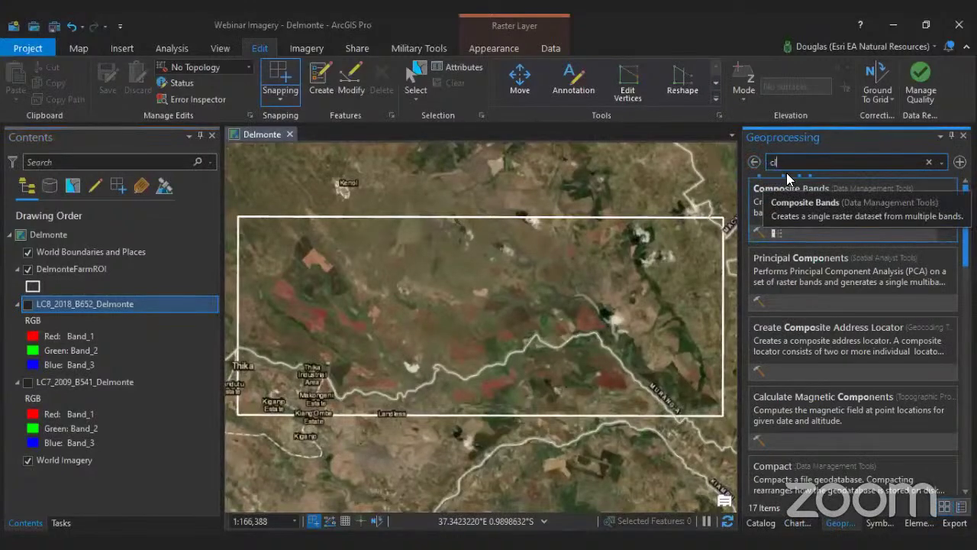
pyautogui.write('ip ra')
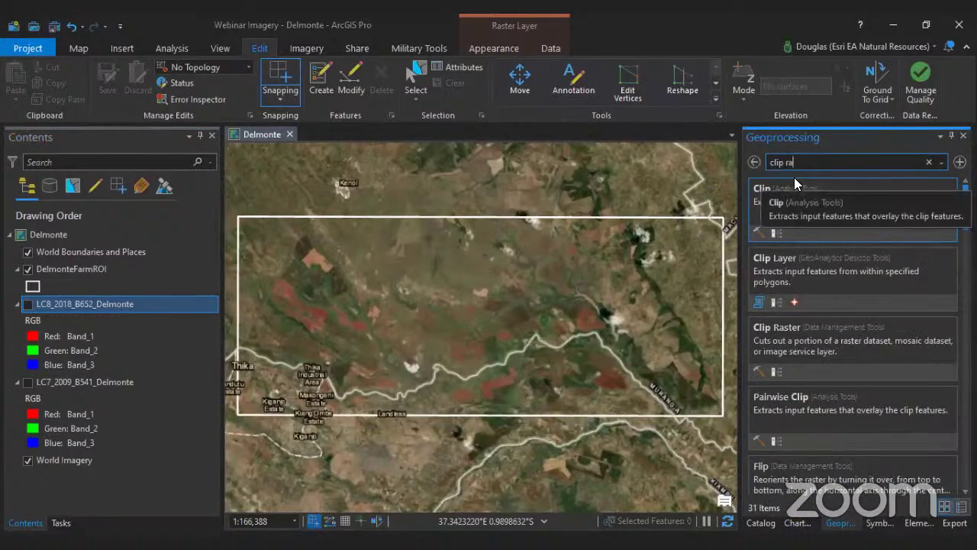
pyautogui.write('ster')
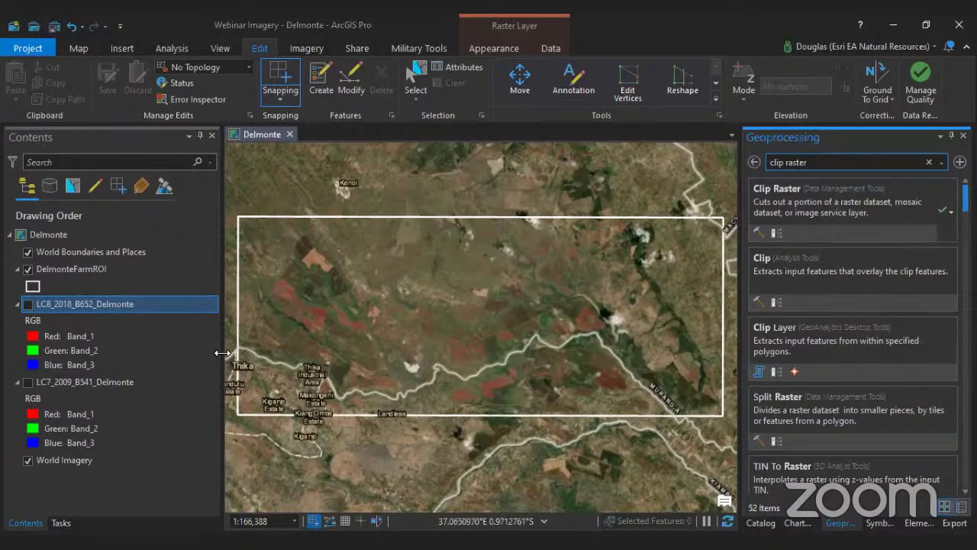
pyautogui.click(776, 185)
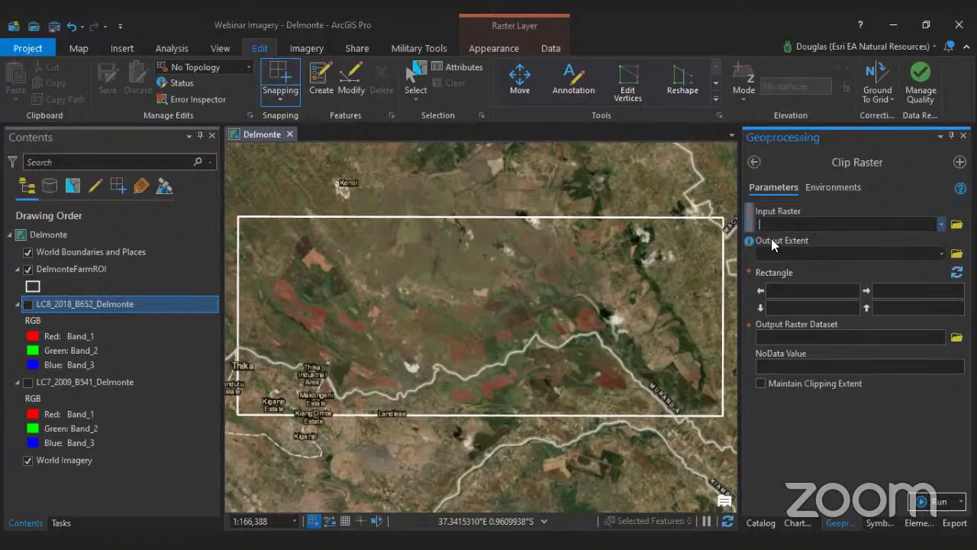
# - Turn off World Imagery, show LC7_2009_B541_Delmonte, and toggle LC8_2018_B652_Delmonte on and off
pyautogui.moveTo(744, 244)
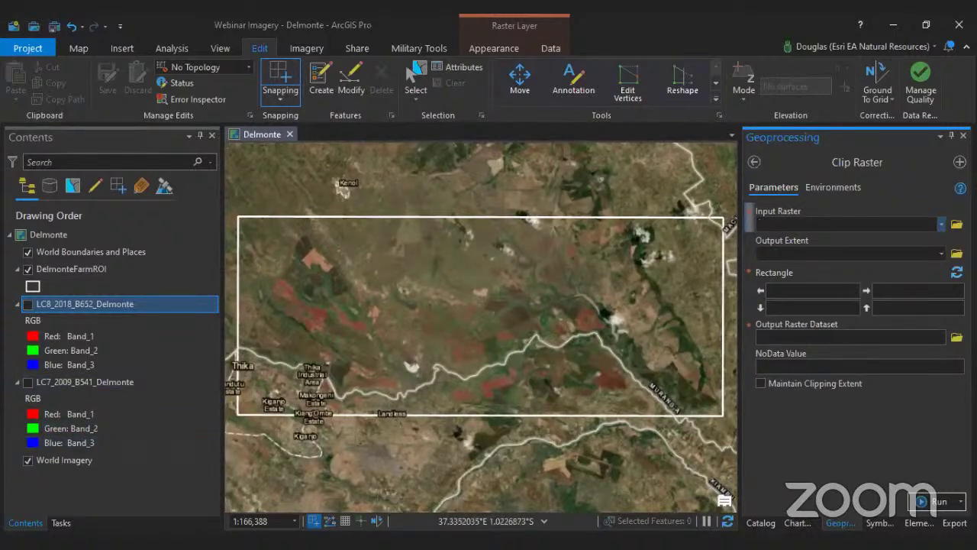
pyautogui.click(27, 461)
pyautogui.click(28, 382)
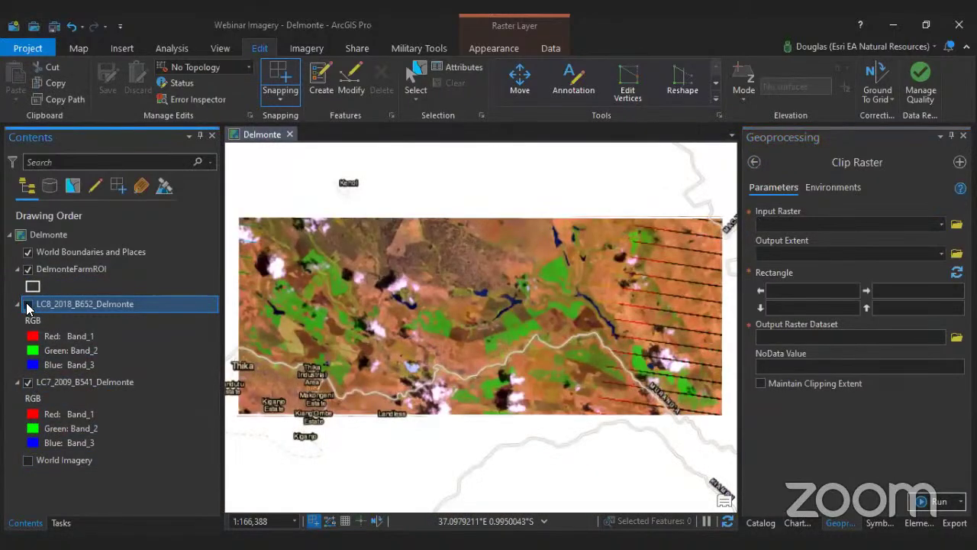
pyautogui.click(28, 305)
pyautogui.click(28, 305)
pyautogui.click(29, 305)
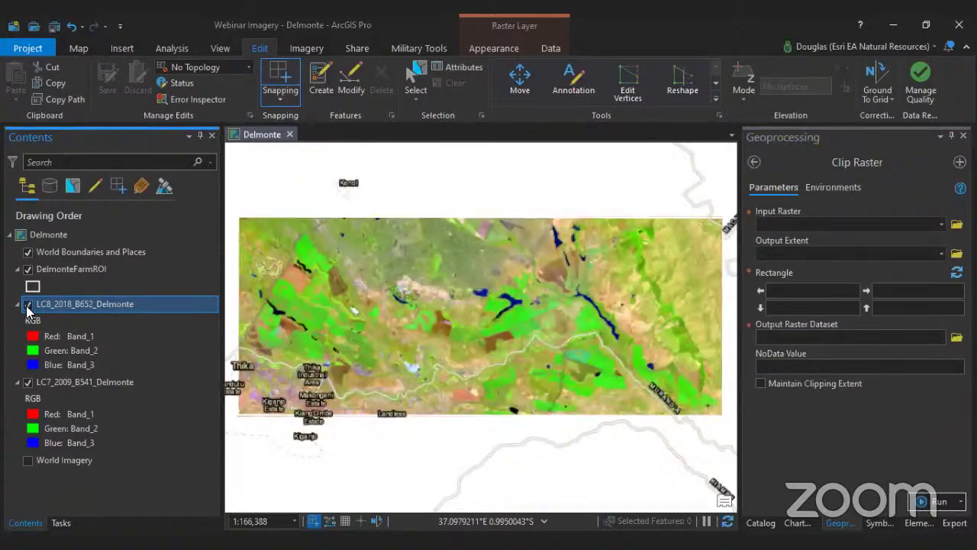
pyautogui.click(29, 305)
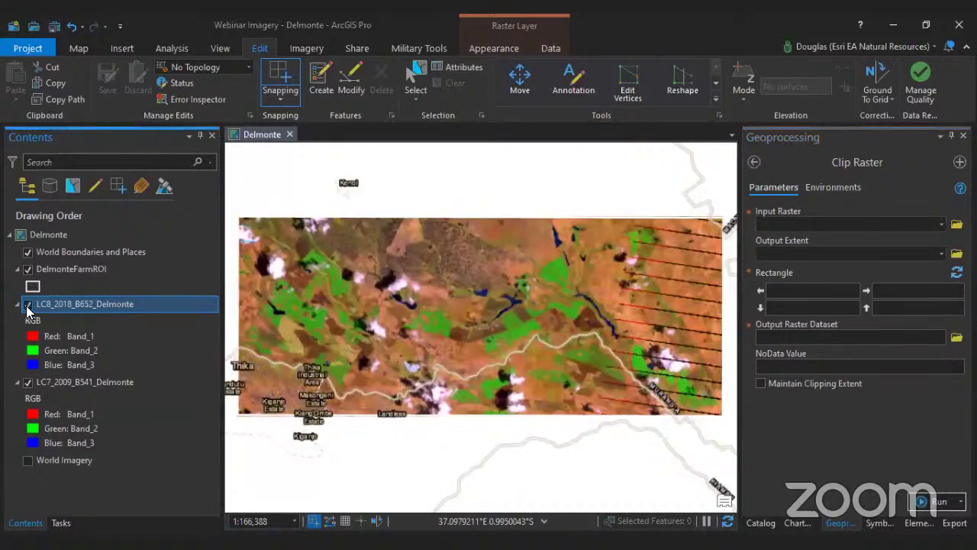
pyautogui.click(28, 306)
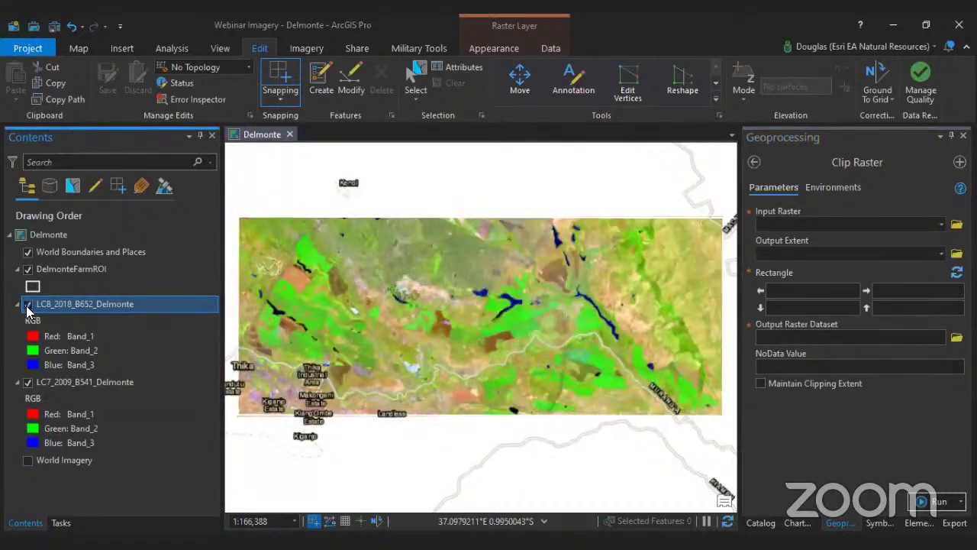
pyautogui.click(28, 305)
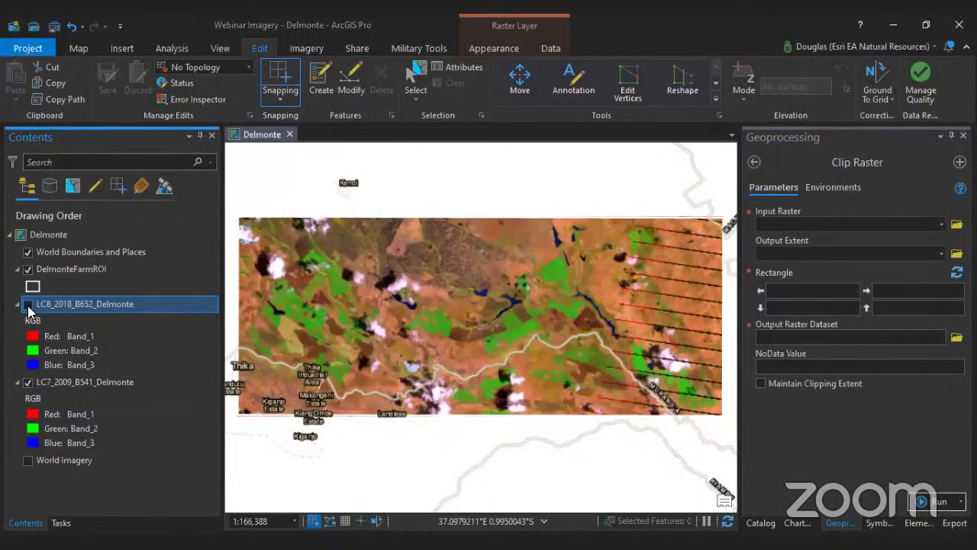
pyautogui.click(29, 305)
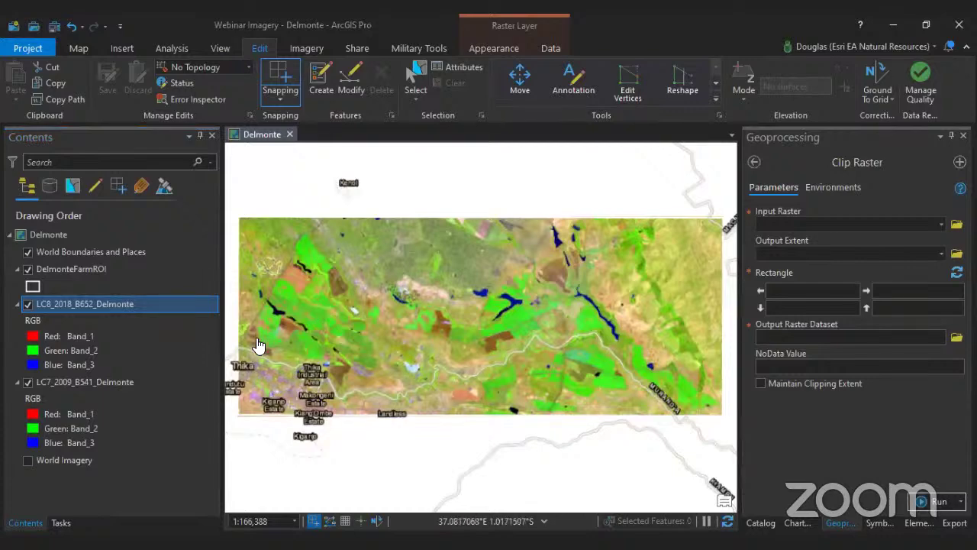
pyautogui.scroll(3, 258, 346)
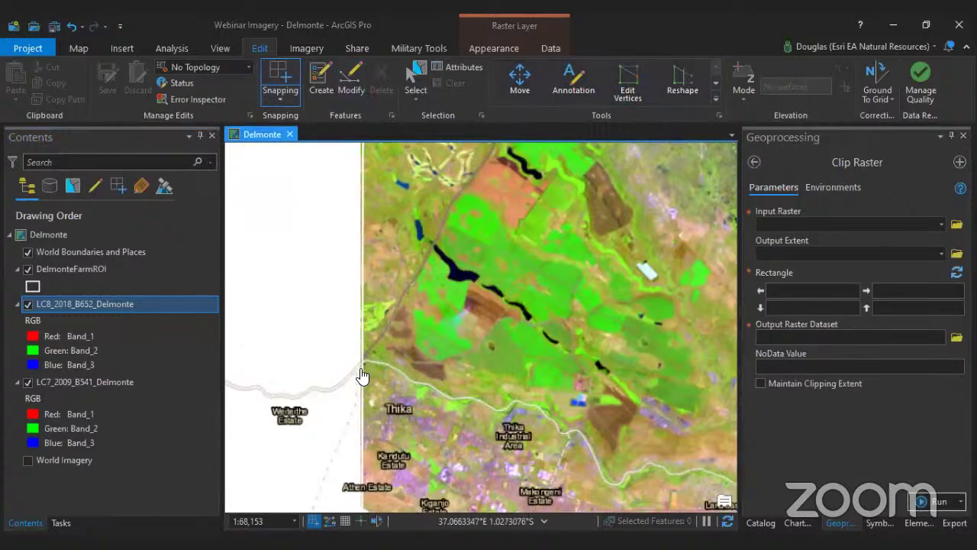
pyautogui.click(27, 305)
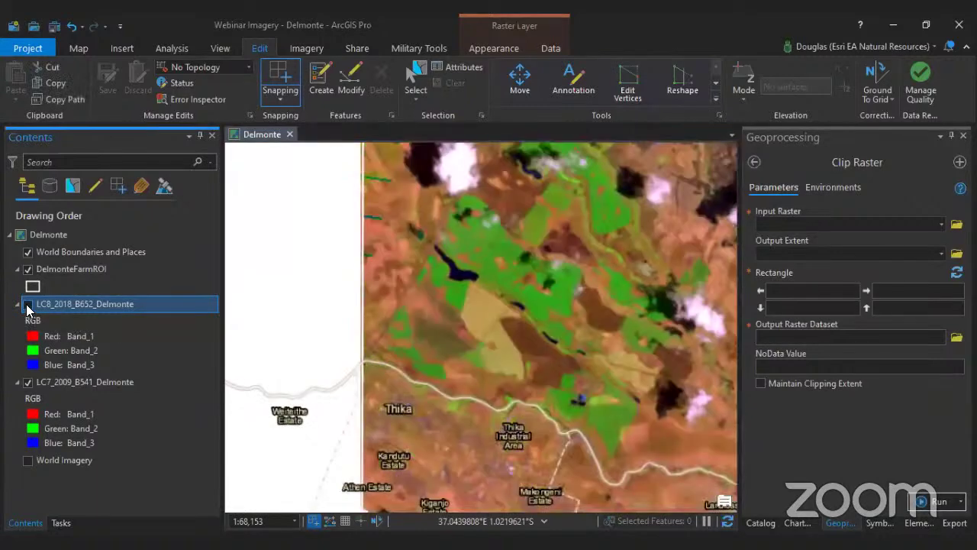
pyautogui.click(27, 305)
pyautogui.click(27, 305)
pyautogui.click(28, 305)
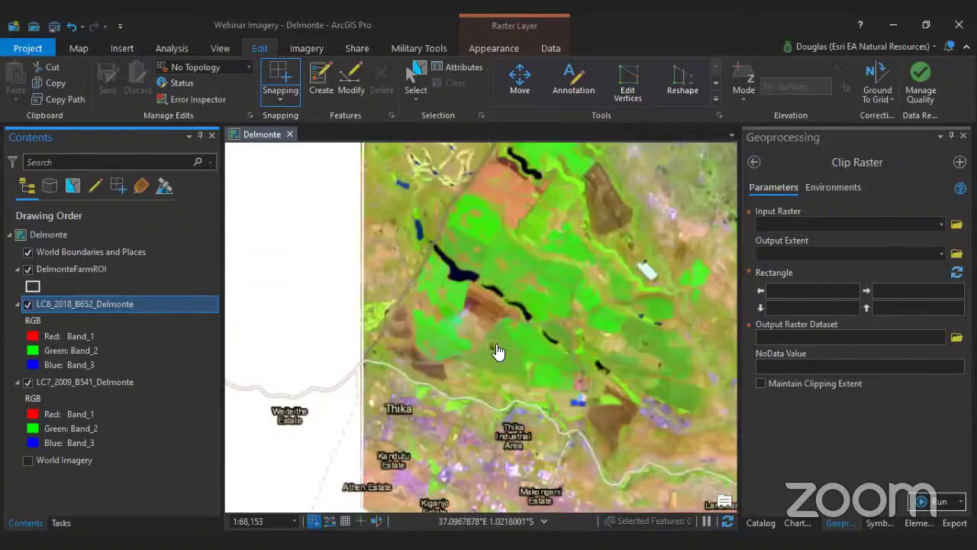
pyautogui.scroll(-2, 535, 359)
pyautogui.moveTo(591, 344); pyautogui.dragTo(436, 360)
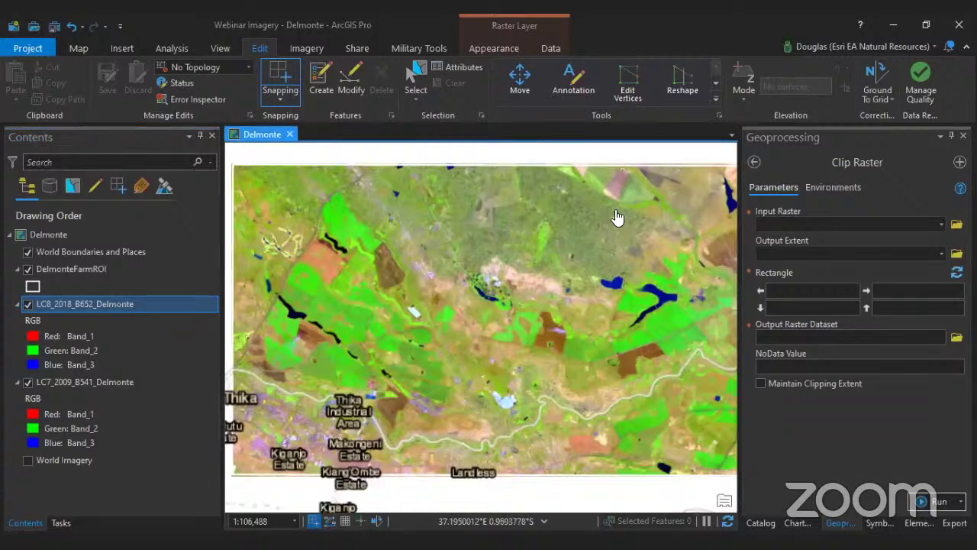
pyautogui.scroll(-1, 489, 327)
pyautogui.scroll(-2, 527, 327)
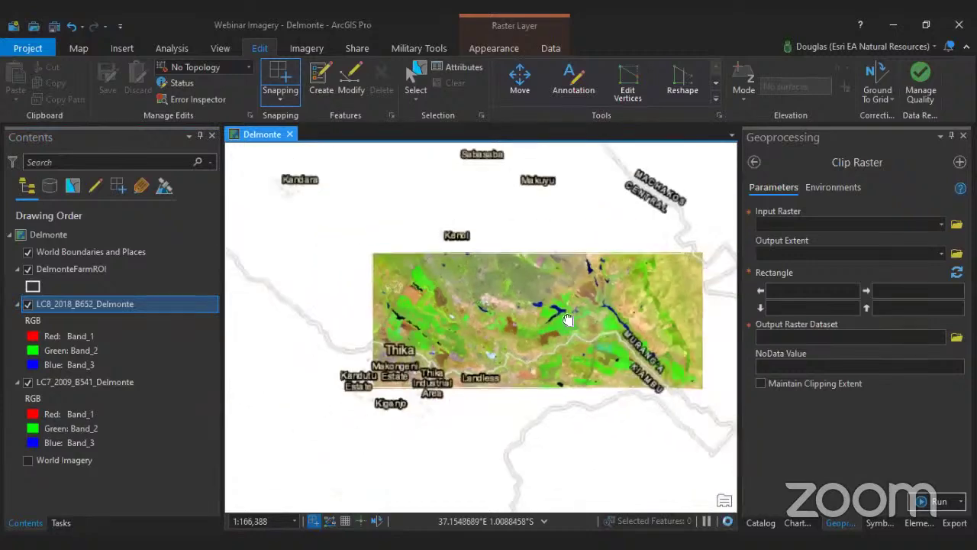
pyautogui.click(28, 304)
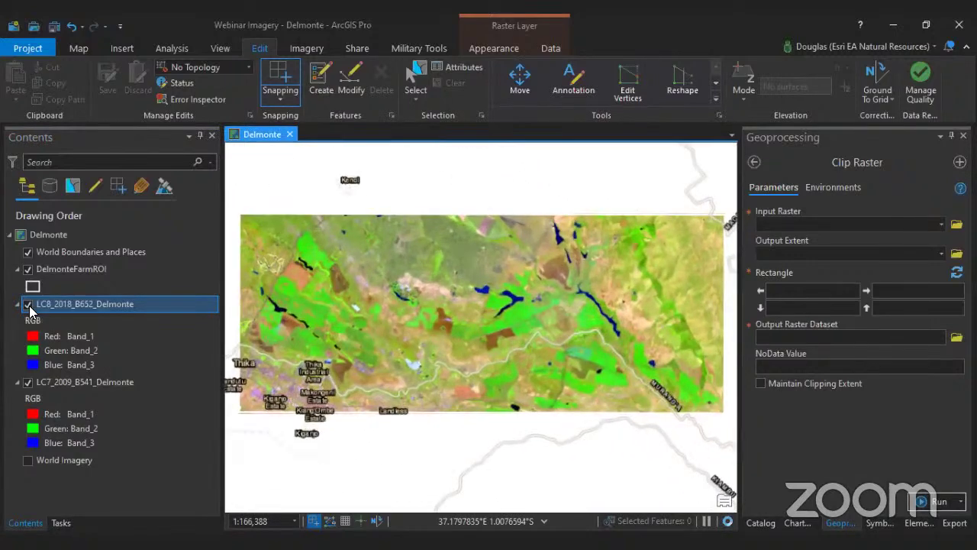
pyautogui.click(57, 382)
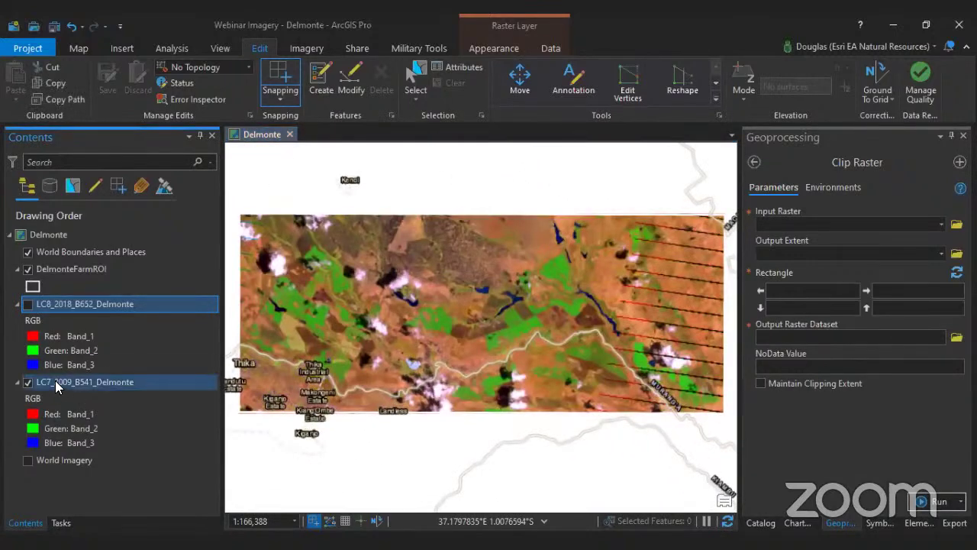
# - Search geoprocessing for 'iso clu' and open Iso Cluster Unsupervised Classification
pyautogui.click(754, 163)
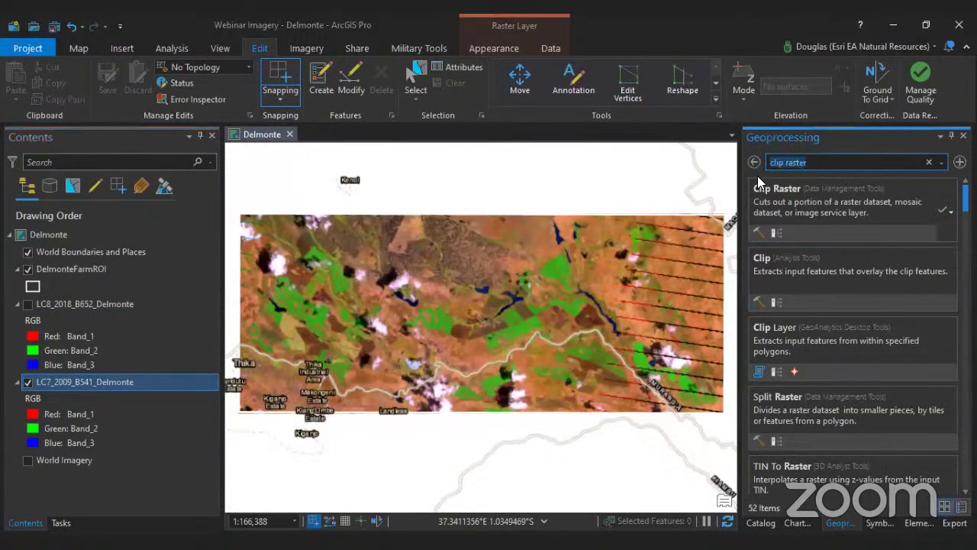
pyautogui.write('iso')
pyautogui.write('clu')
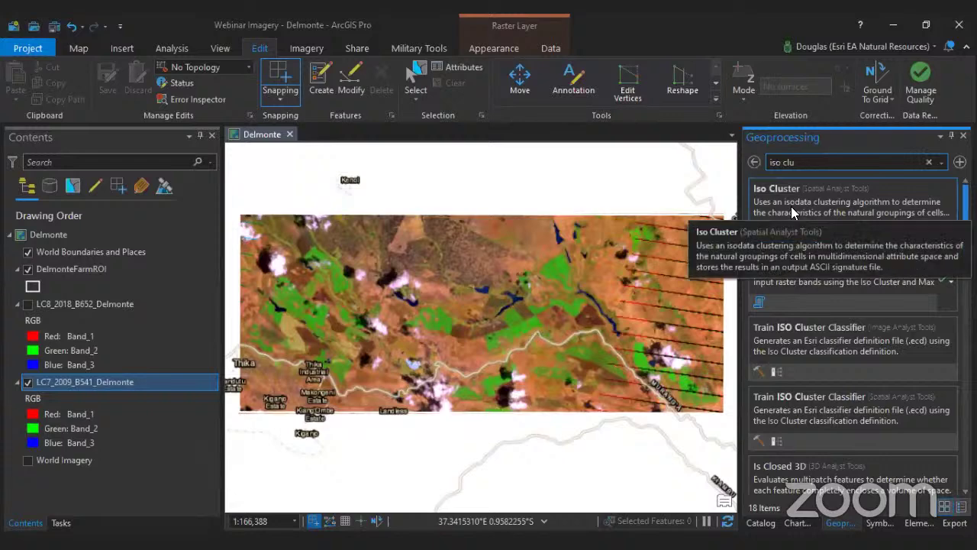
pyautogui.click(805, 263)
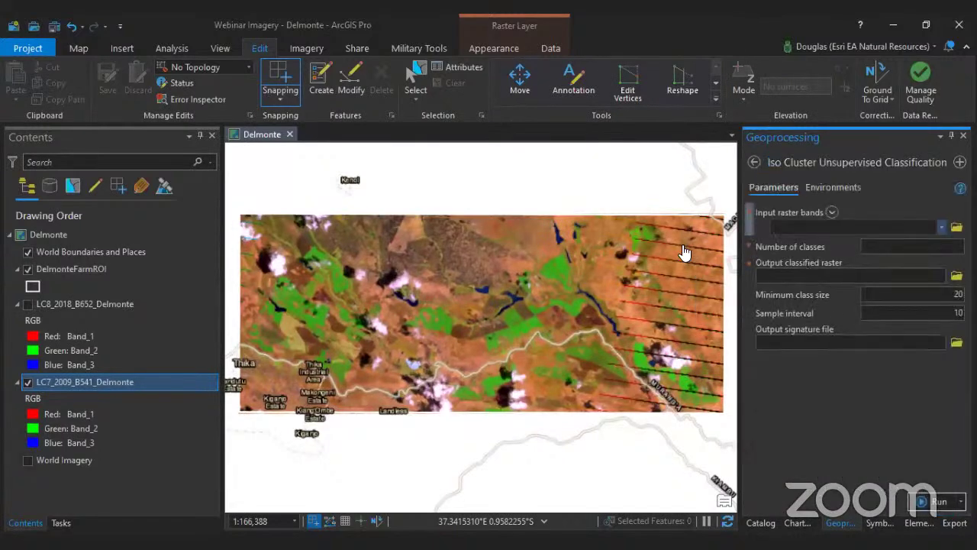
# - Set the Iso Cluster input raster bands to LC7_2009_B541_Delmonte
pyautogui.scroll(3, 570, 288)
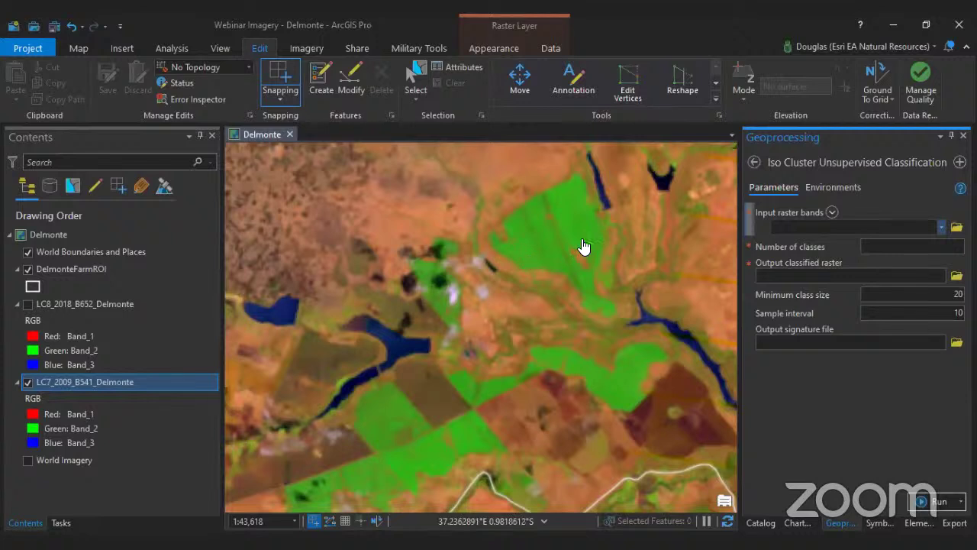
pyautogui.click(517, 227)
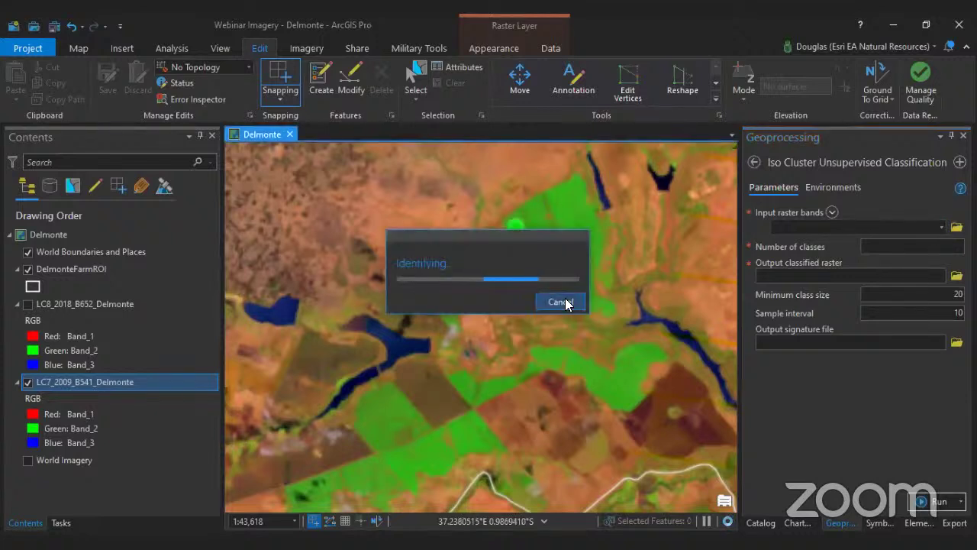
pyautogui.click(558, 301)
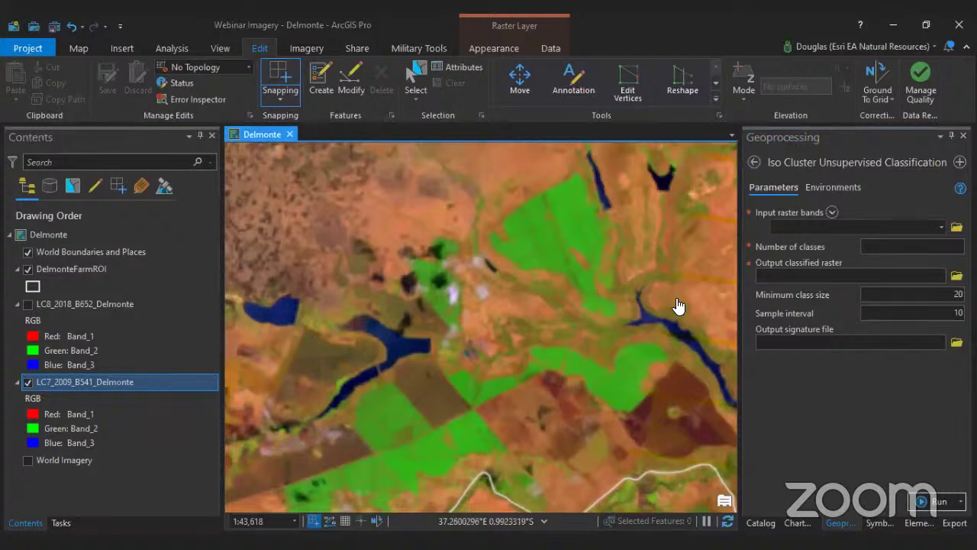
pyautogui.scroll(-2, 661, 313)
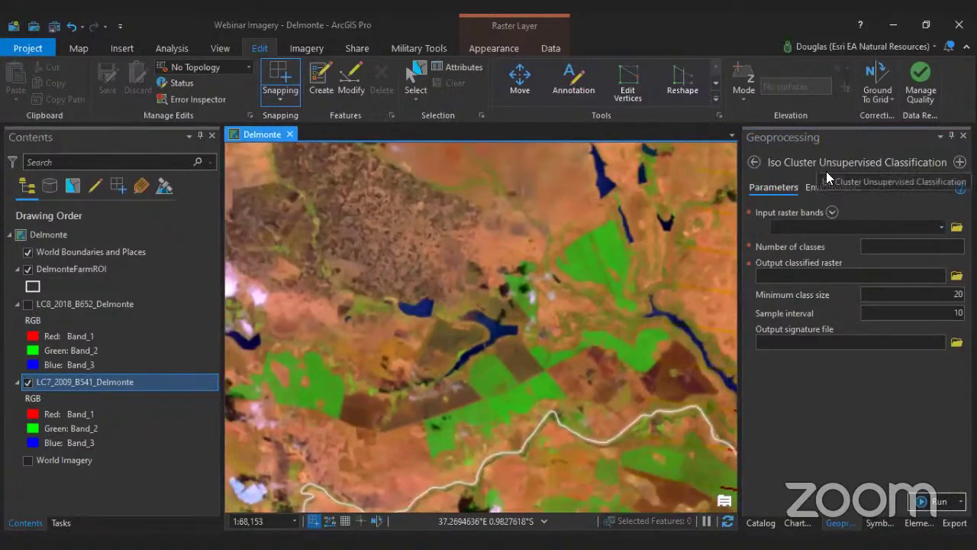
pyautogui.click(942, 227)
pyautogui.click(943, 228)
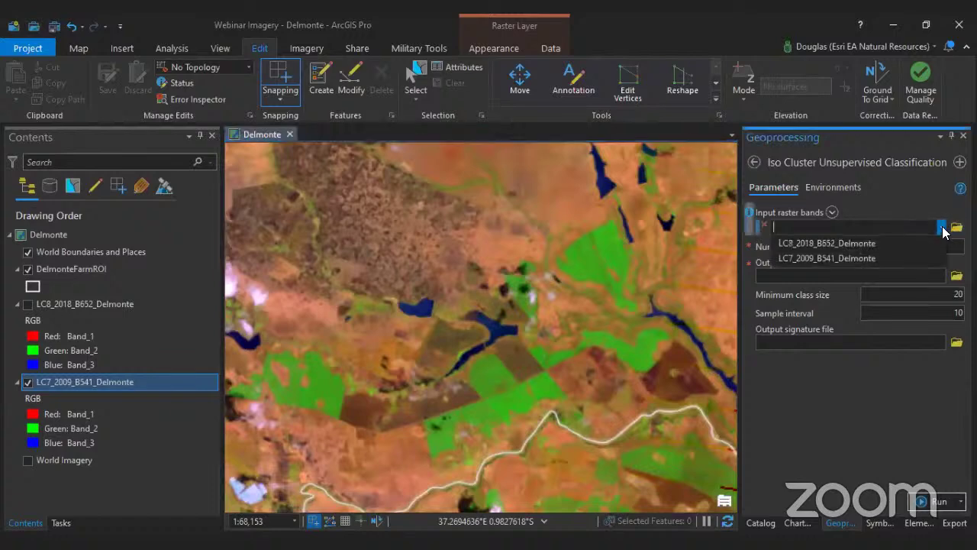
pyautogui.click(802, 258)
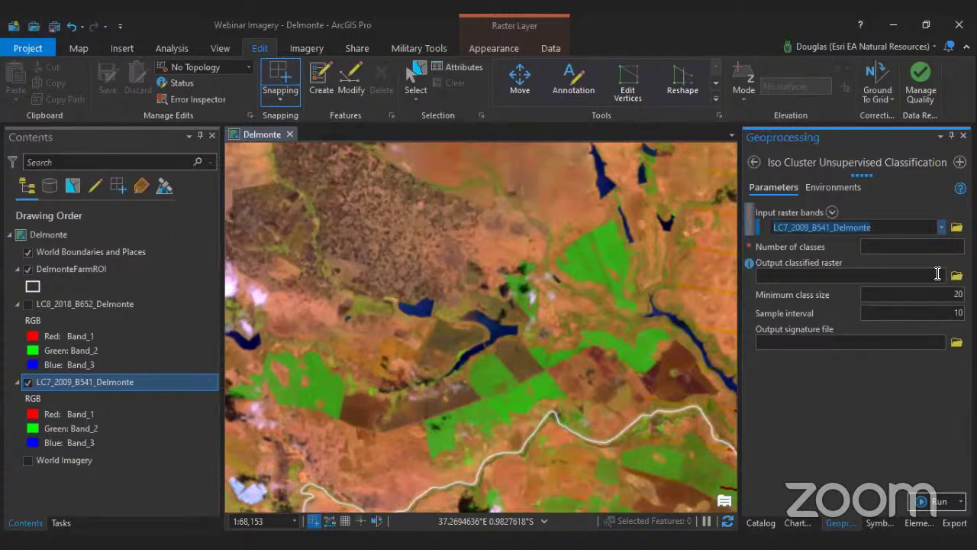
pyautogui.scroll(-2, 565, 342)
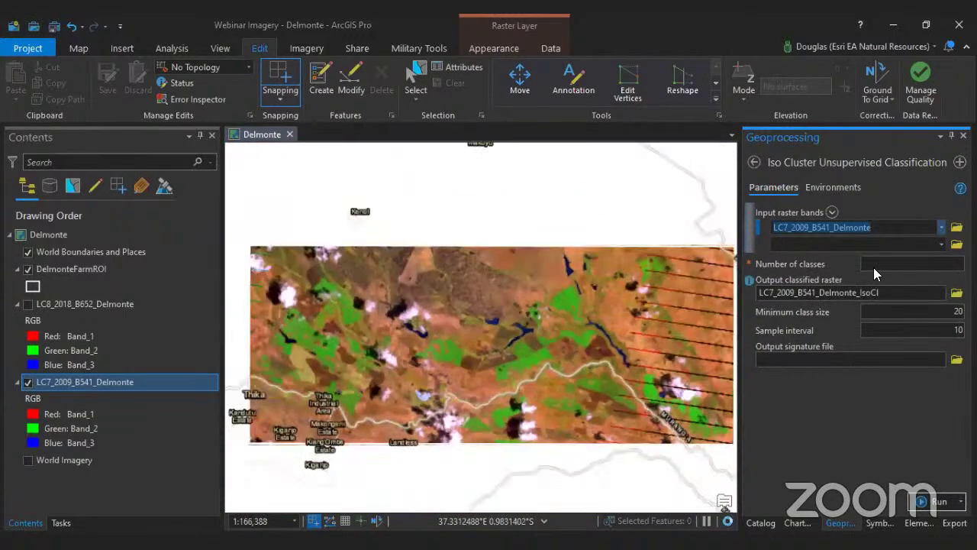
# - Set Number of classes to 4 and browse for the output classified raster location
pyautogui.click(891, 268)
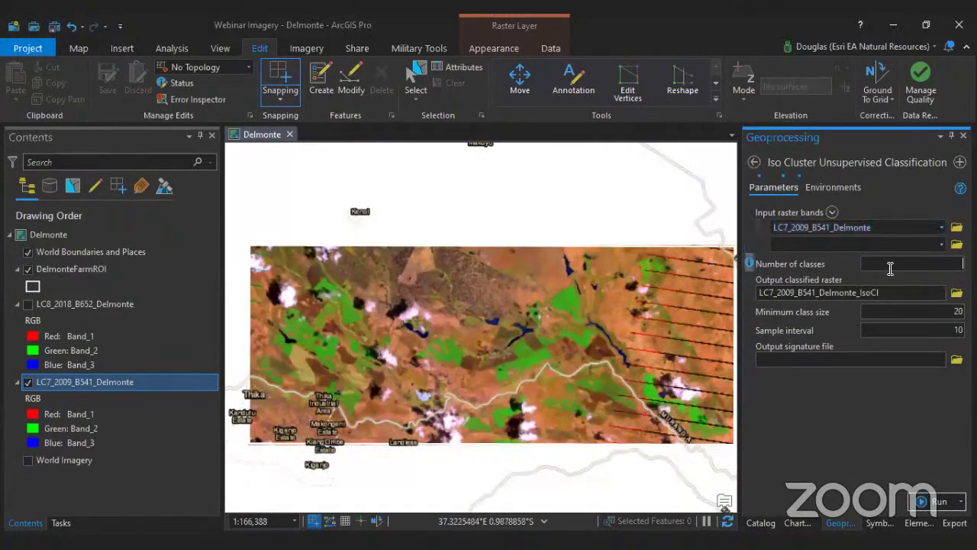
pyautogui.write('4')
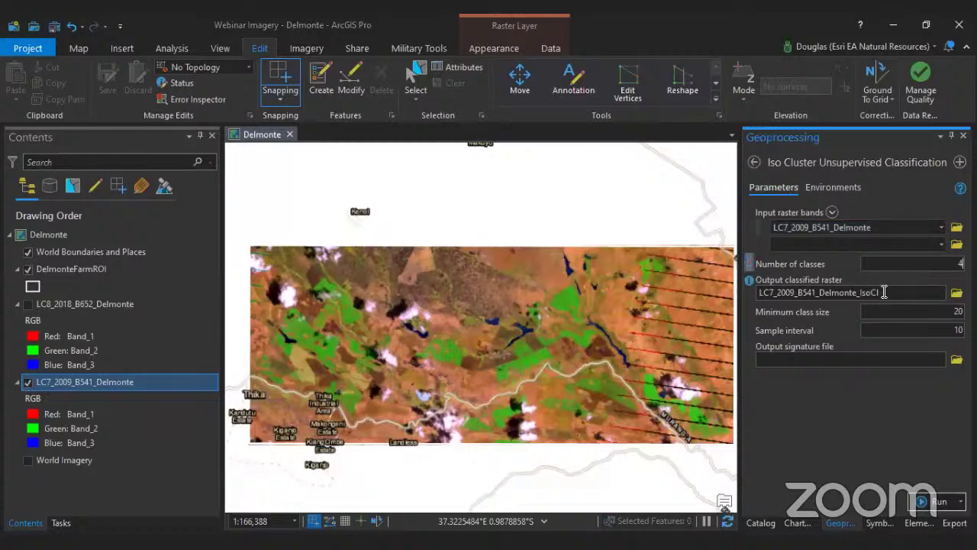
pyautogui.click(931, 295)
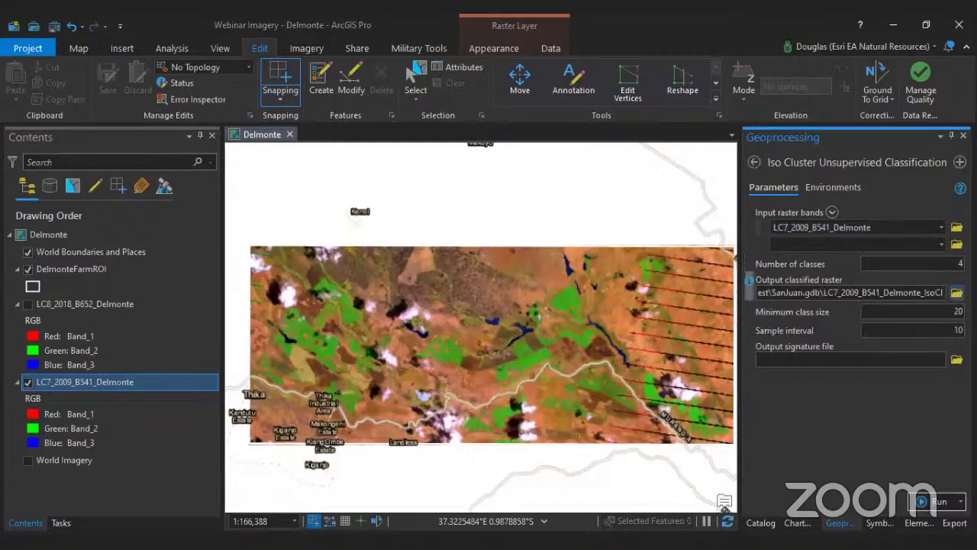
pyautogui.click(957, 292)
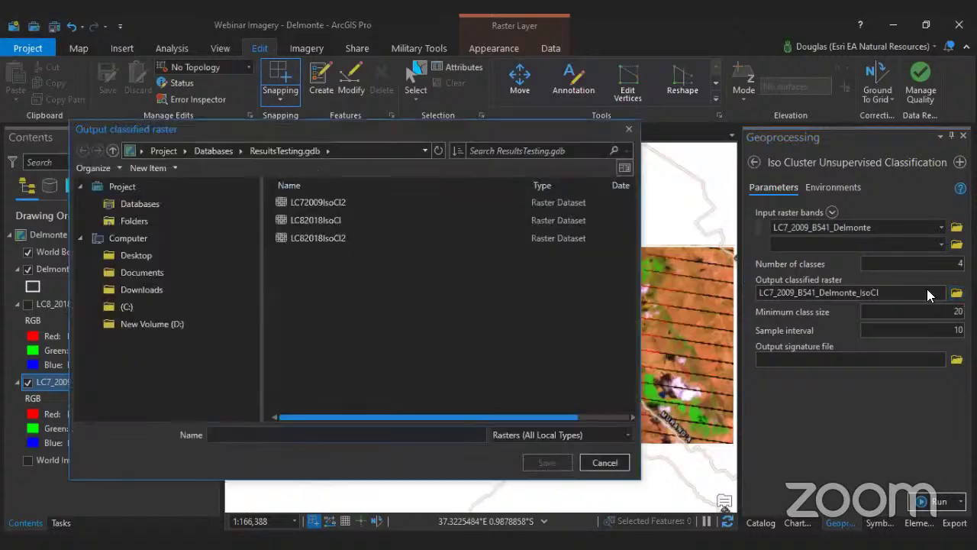
# - Save the output raster as LC7_2009_B541_DelmonteUnsup inside Databases > Webinar.gdb
pyautogui.click(213, 151)
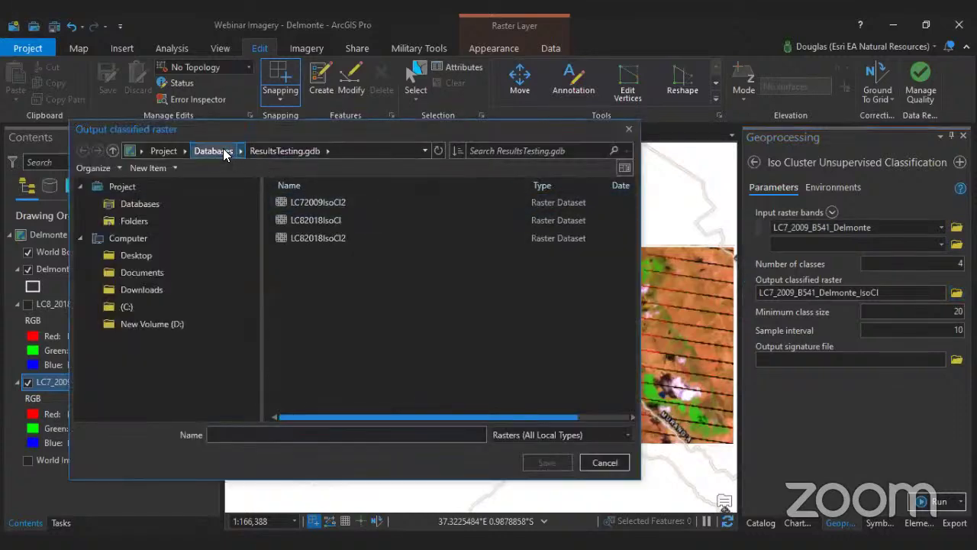
pyautogui.doubleClick(304, 237)
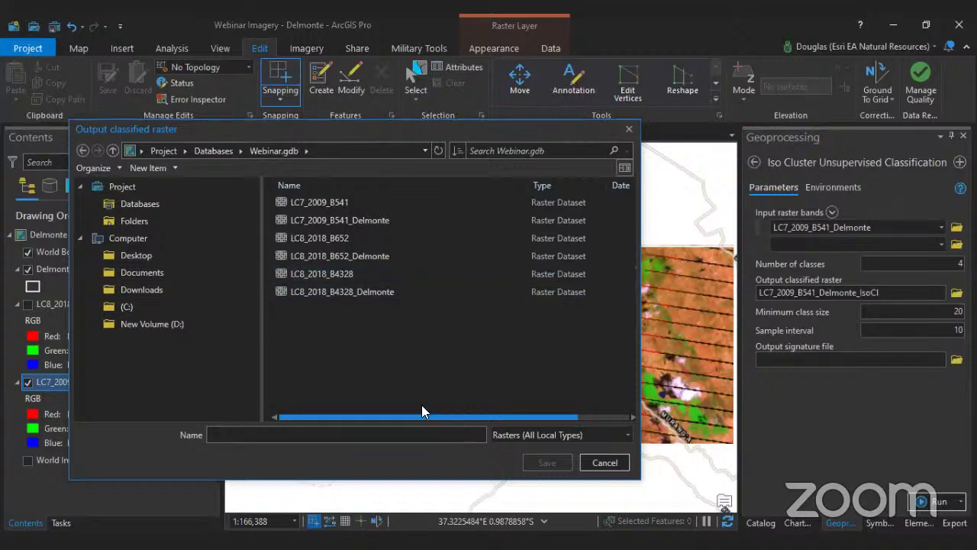
pyautogui.click(313, 222)
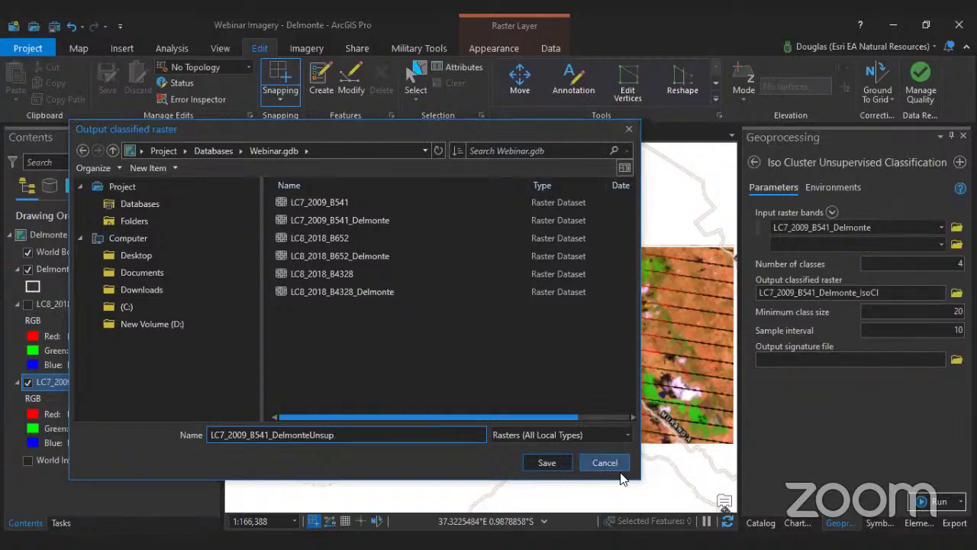
pyautogui.click(546, 463)
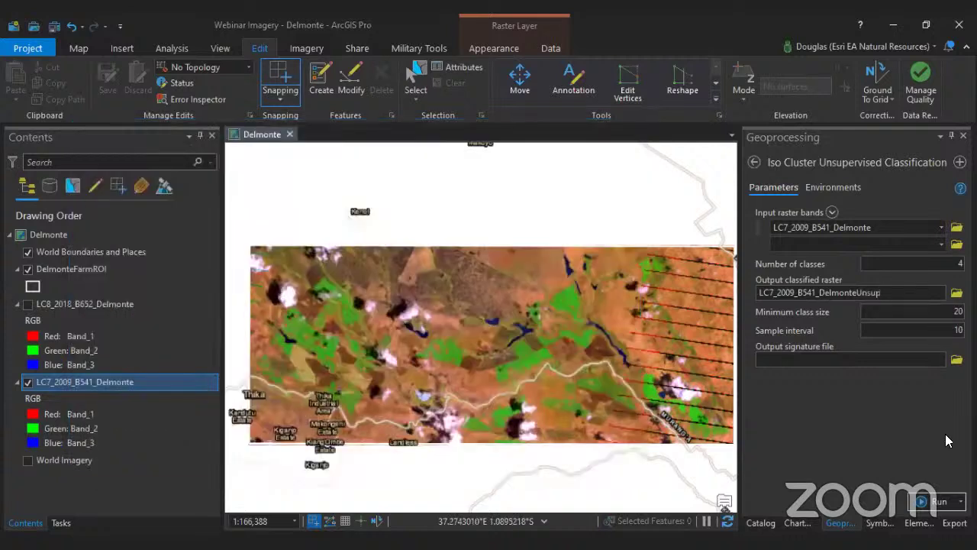
# - Run Iso Cluster to produce the four-class LC7_2009_B541_DelmonteUnsup raster
pyautogui.click(922, 501)
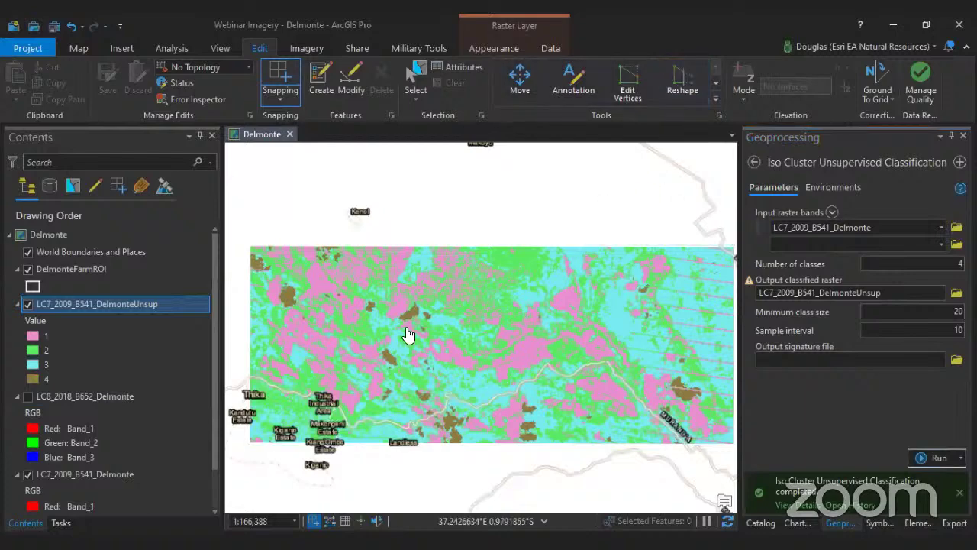
pyautogui.scroll(5, 374, 348)
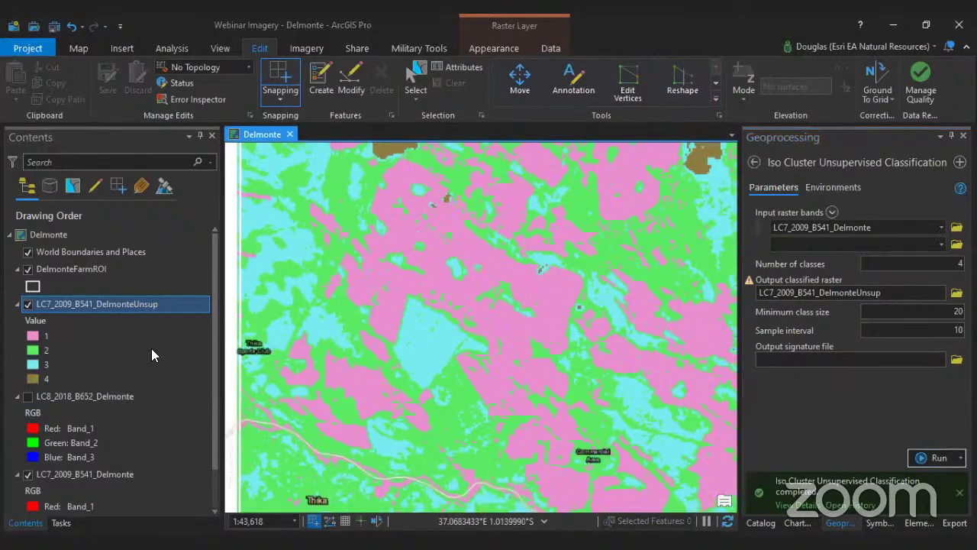
pyautogui.click(27, 305)
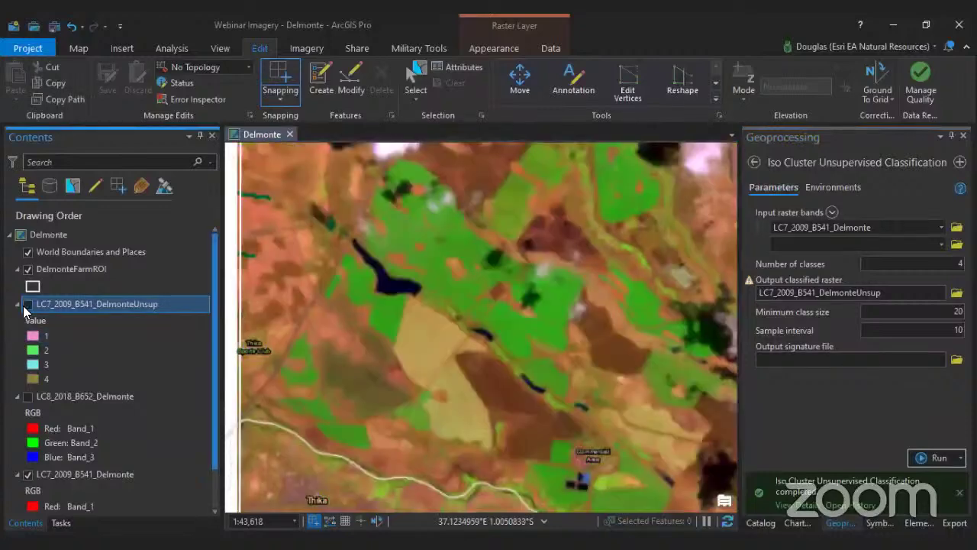
pyautogui.click(28, 306)
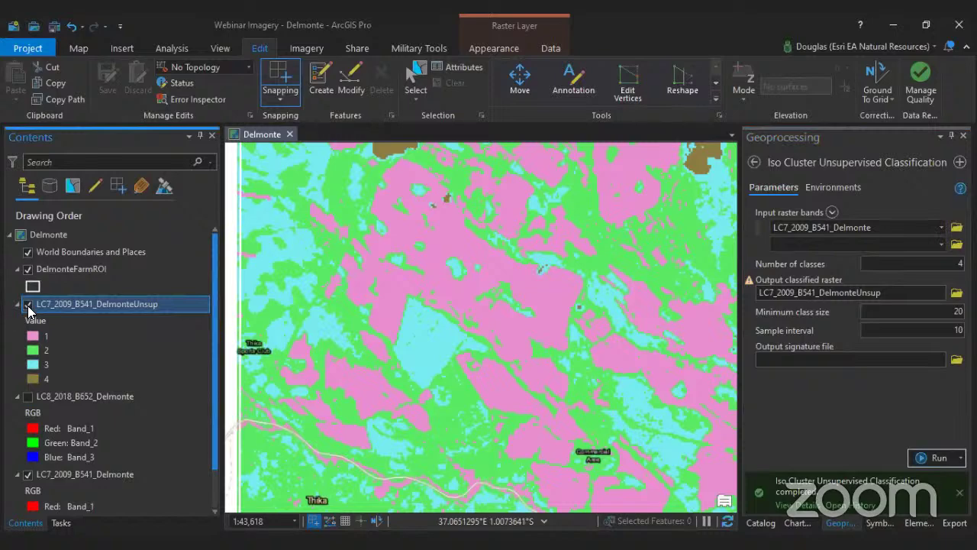
pyautogui.click(27, 305)
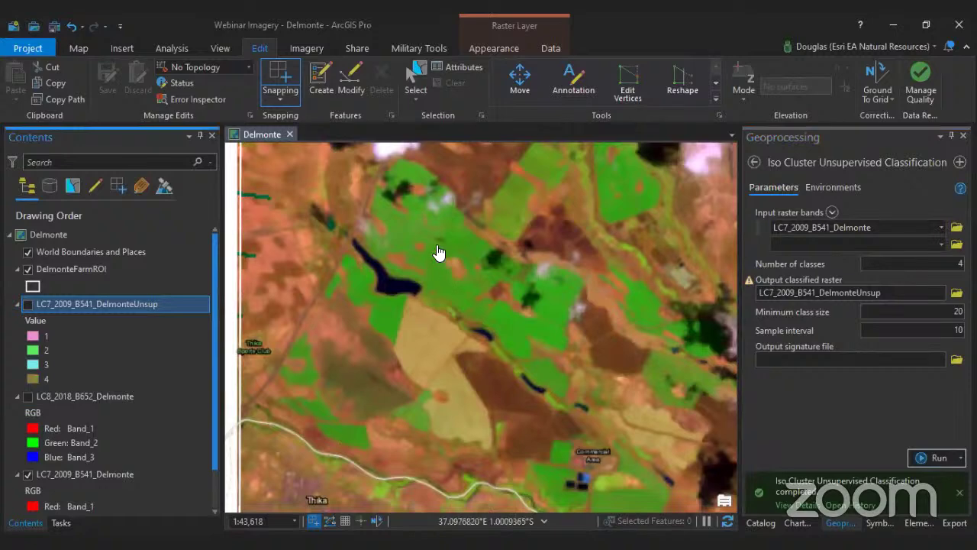
pyautogui.click(28, 305)
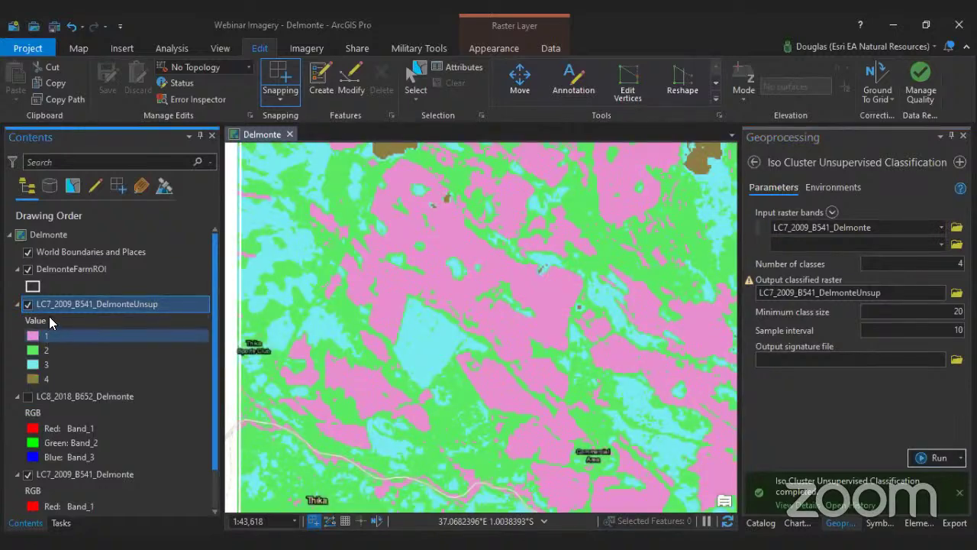
pyautogui.click(37, 339)
# - Recolour class 1 dark green, then toggle the 2009 classification on and off against the imagery
pyautogui.rightClick(37, 339)
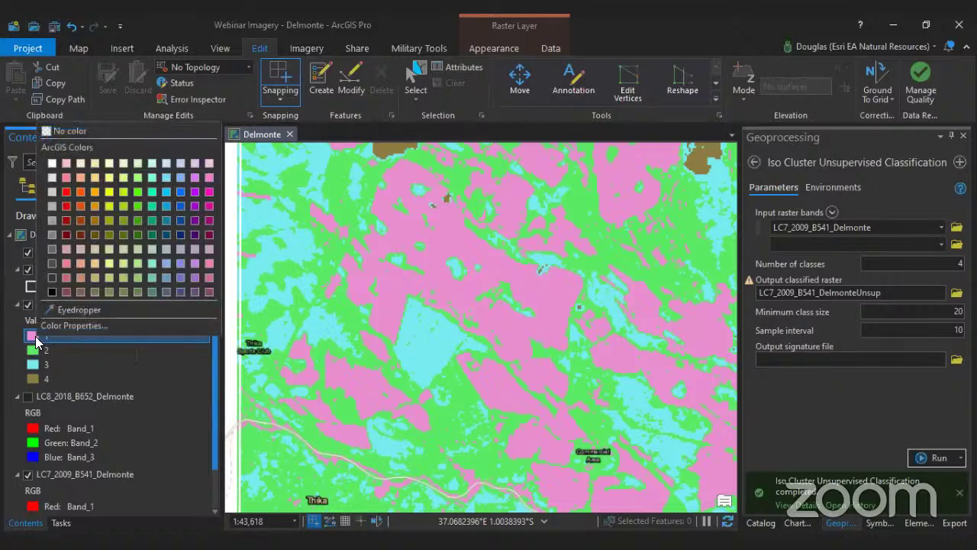
pyautogui.click(136, 221)
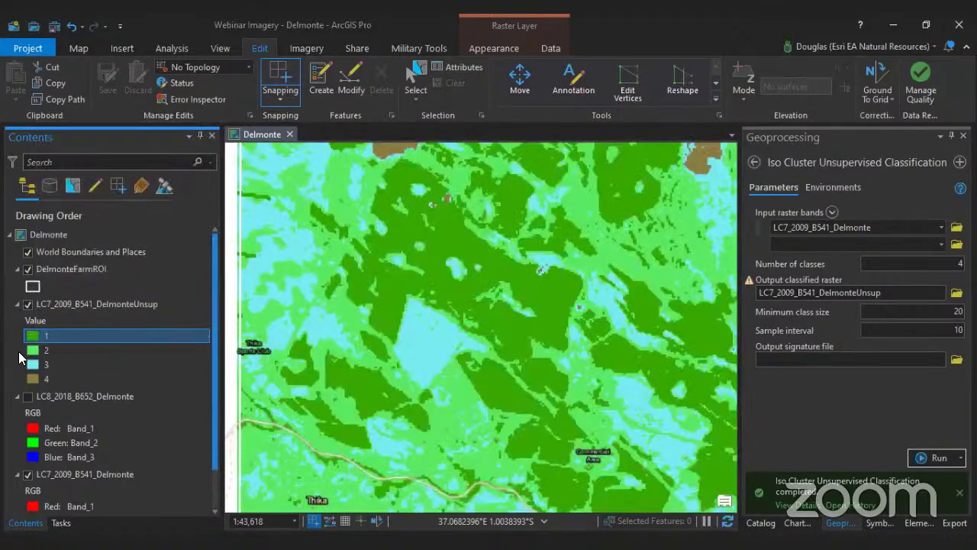
pyautogui.click(28, 305)
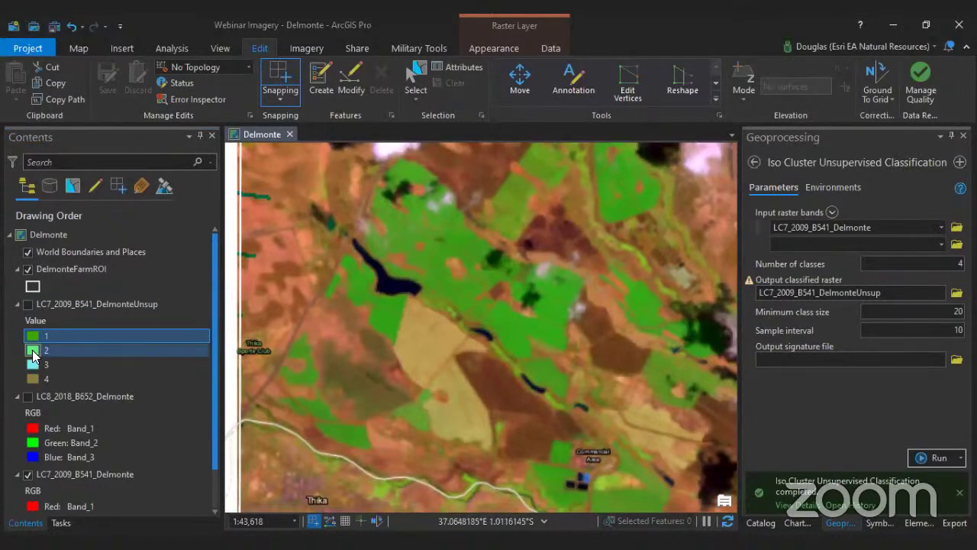
pyautogui.click(29, 305)
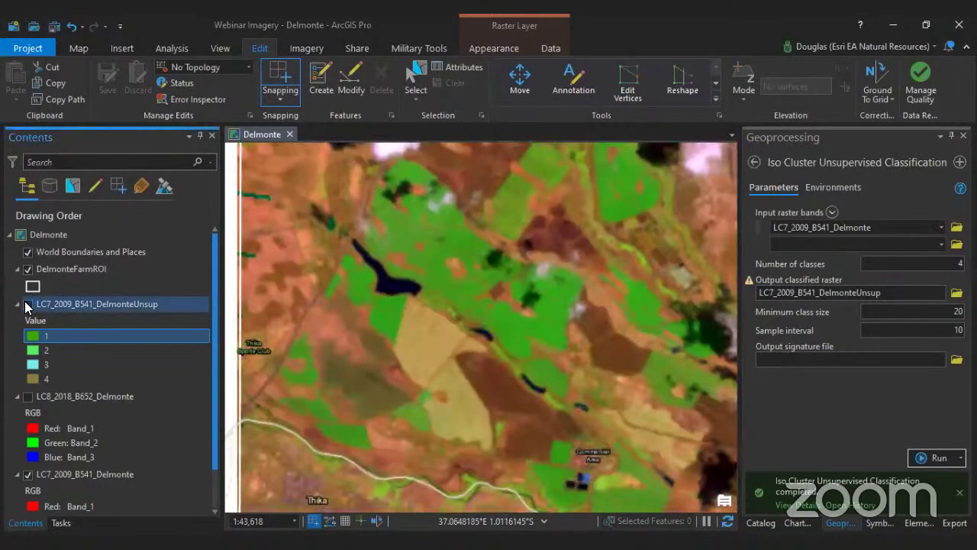
pyautogui.click(29, 305)
pyautogui.click(28, 305)
pyautogui.click(28, 305)
pyautogui.click(28, 305)
pyautogui.click(28, 305)
pyautogui.click(29, 304)
pyautogui.click(28, 305)
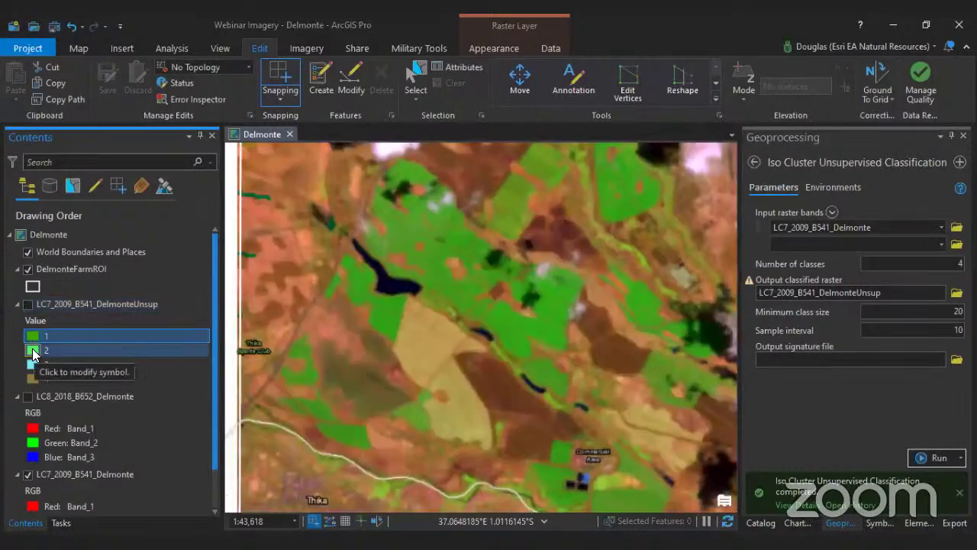
# - Give class 2 a new colour and flip the classification to compare it with the imagery
pyautogui.click(32, 351)
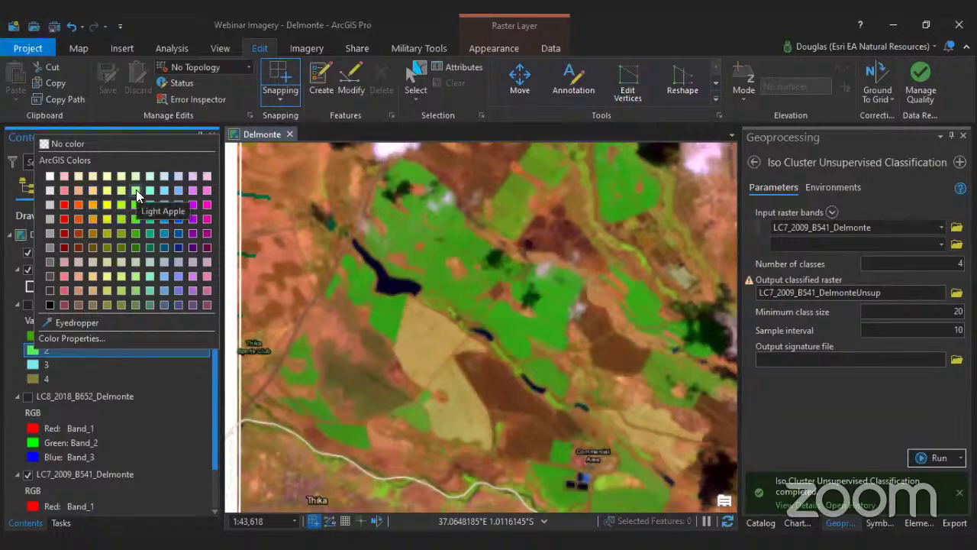
pyautogui.click(105, 275)
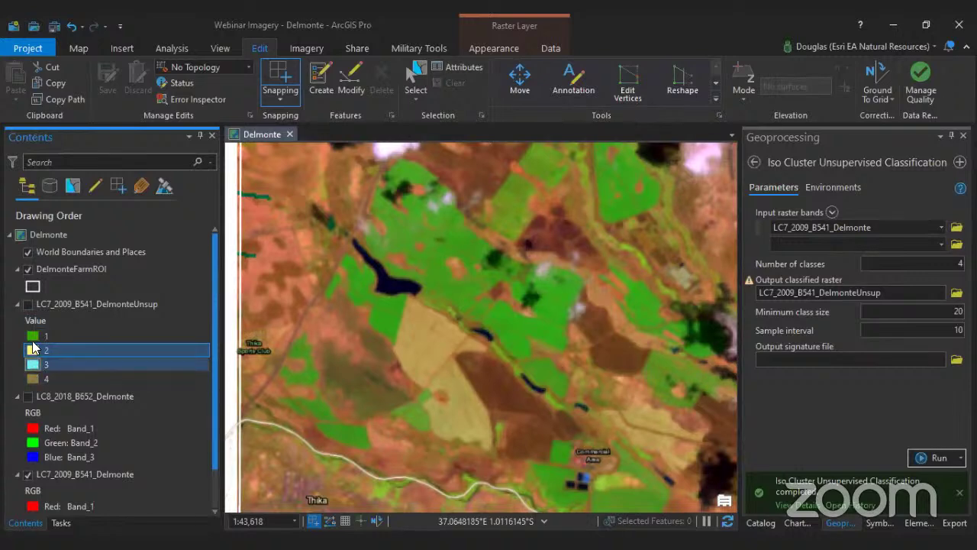
pyautogui.scroll(-2, 430, 349)
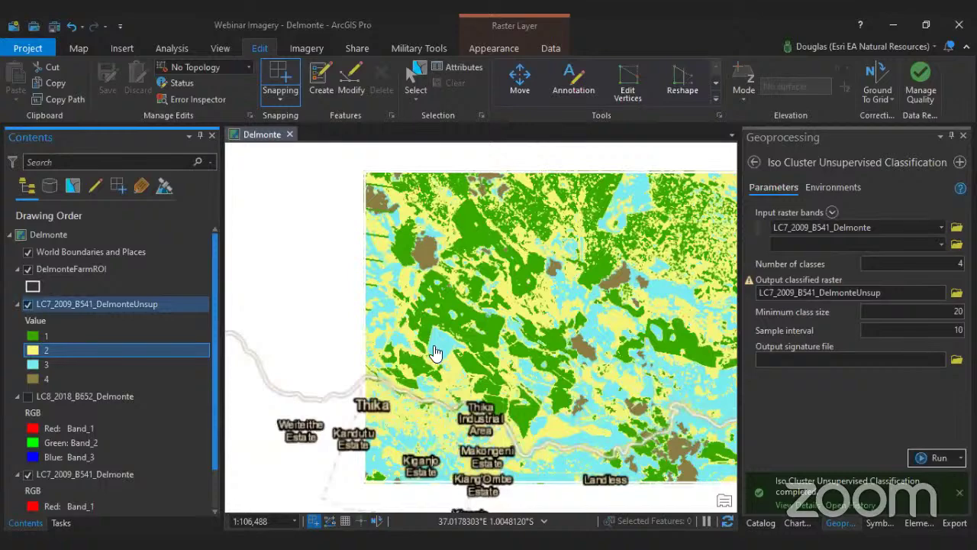
pyautogui.scroll(1, 437, 352)
pyautogui.scroll(1, 438, 352)
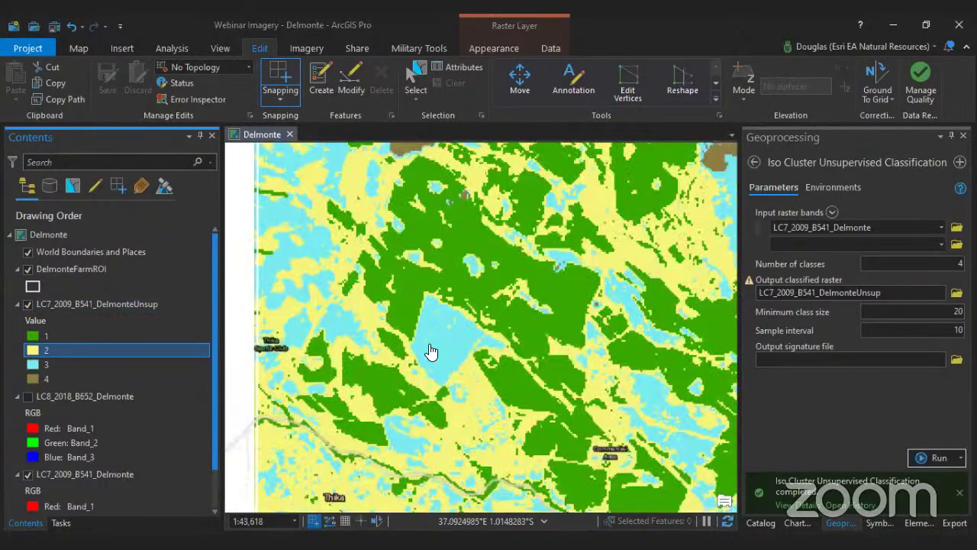
pyautogui.click(28, 305)
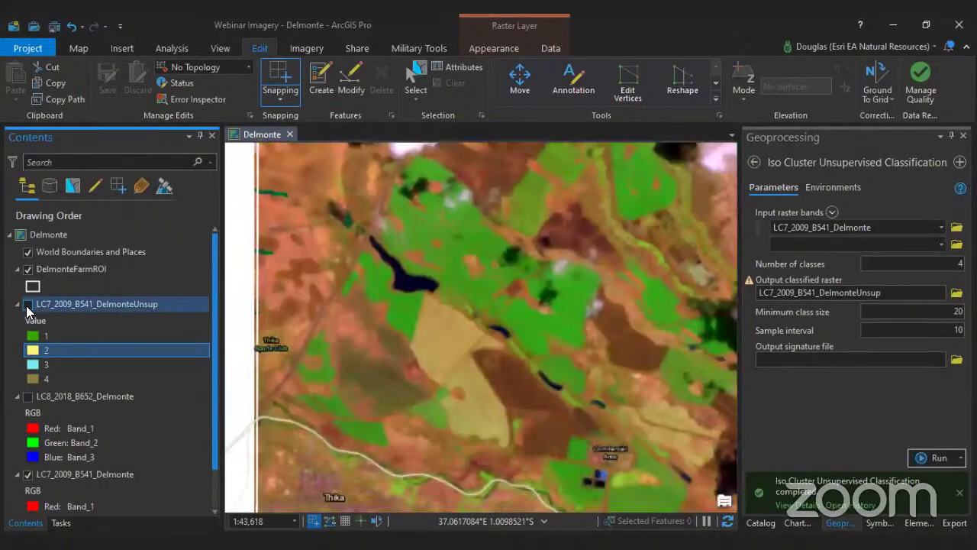
pyautogui.click(28, 305)
pyautogui.click(28, 304)
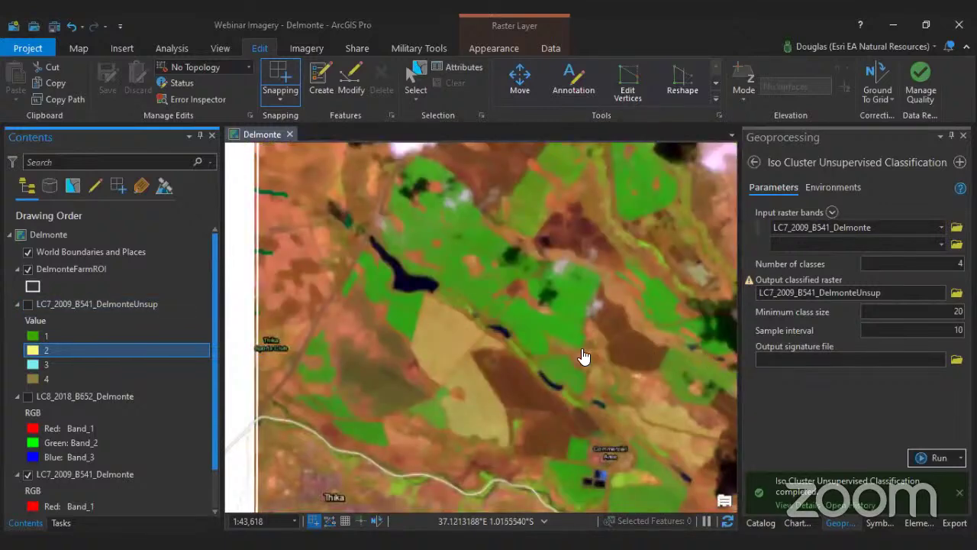
# - Pan to Thika town, compare classification with imagery, and make class 3 brown
pyautogui.moveTo(585, 356); pyautogui.dragTo(672, 305)
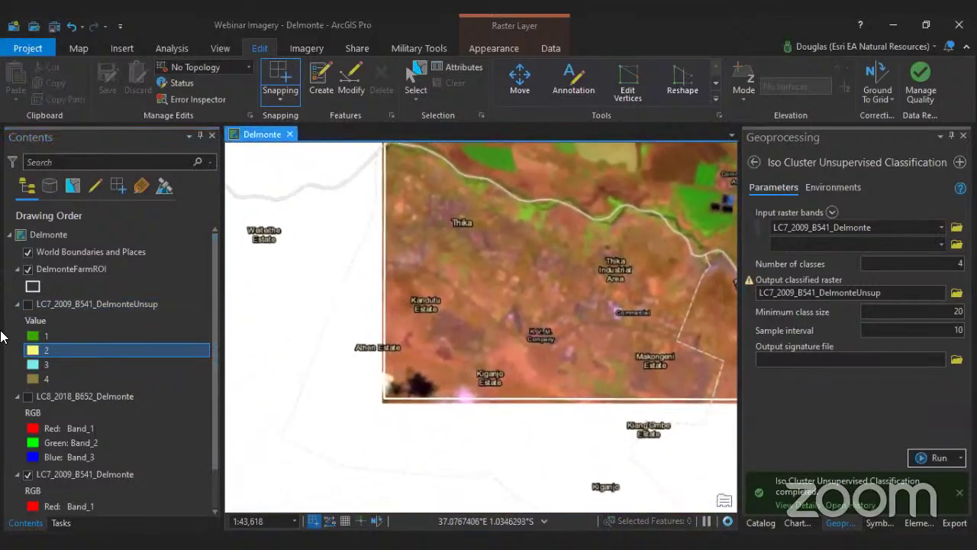
pyautogui.click(27, 304)
pyautogui.click(26, 305)
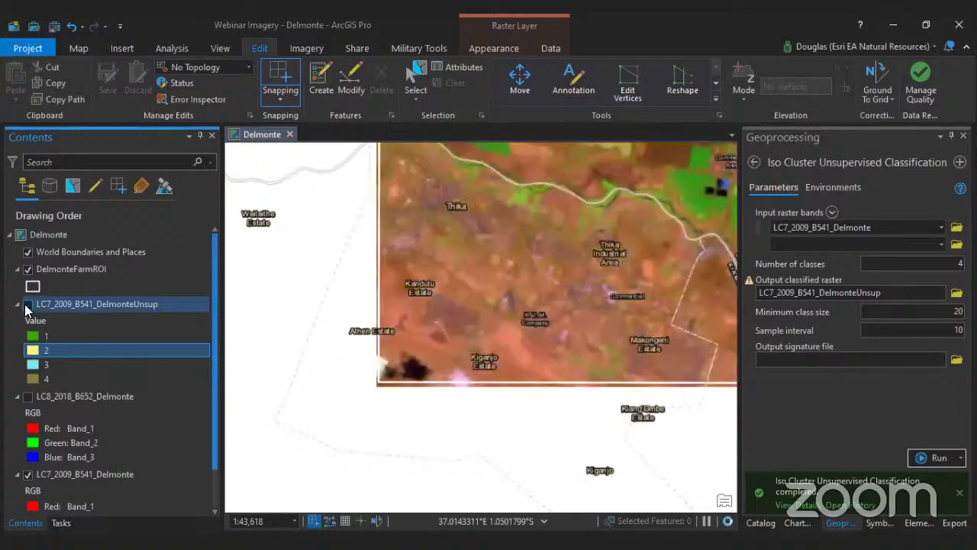
pyautogui.click(26, 305)
pyautogui.click(27, 305)
pyautogui.click(27, 305)
pyautogui.click(27, 306)
pyautogui.click(27, 305)
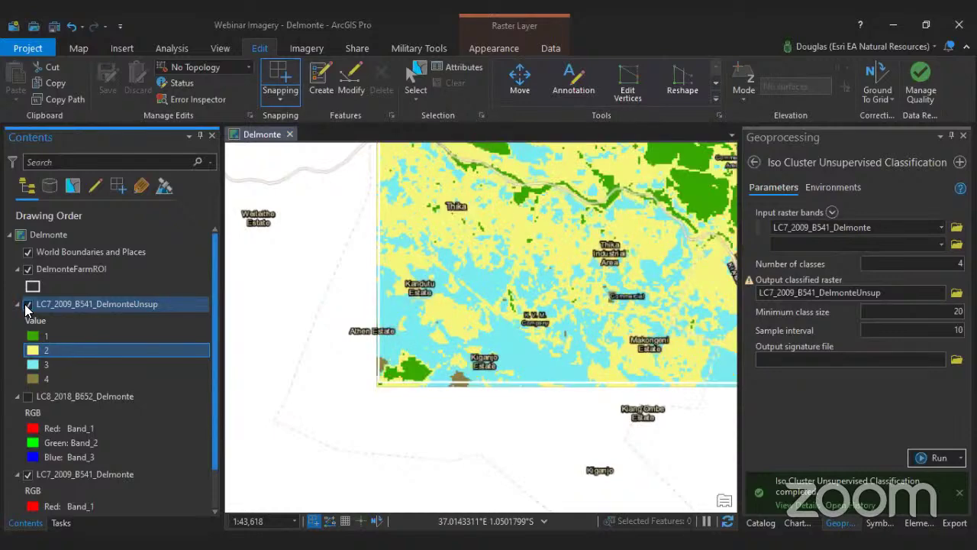
pyautogui.click(27, 305)
pyautogui.click(27, 305)
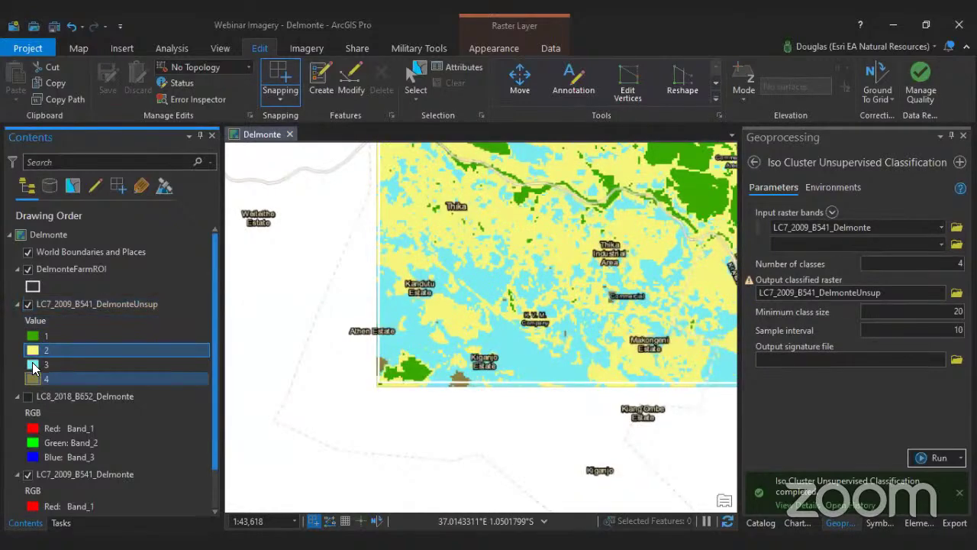
pyautogui.click(36, 362)
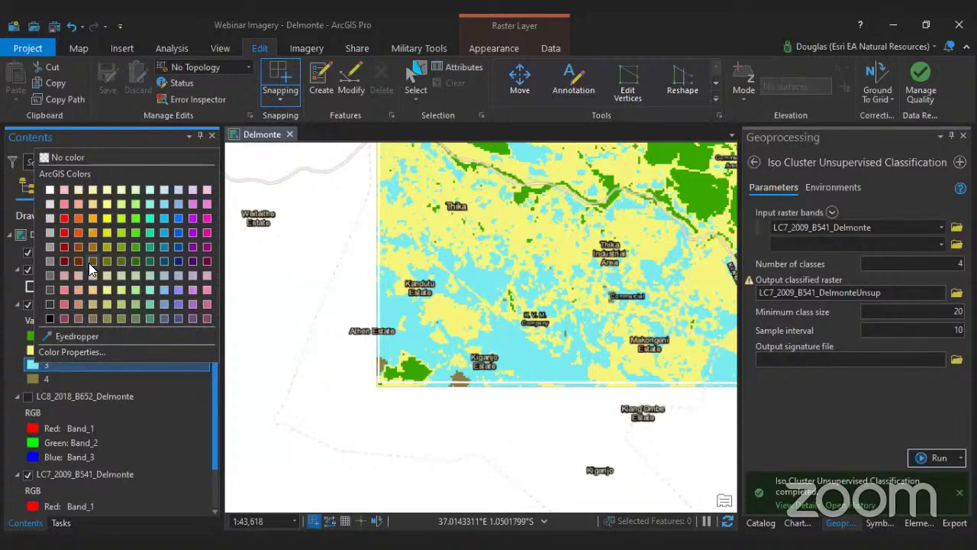
pyautogui.click(89, 263)
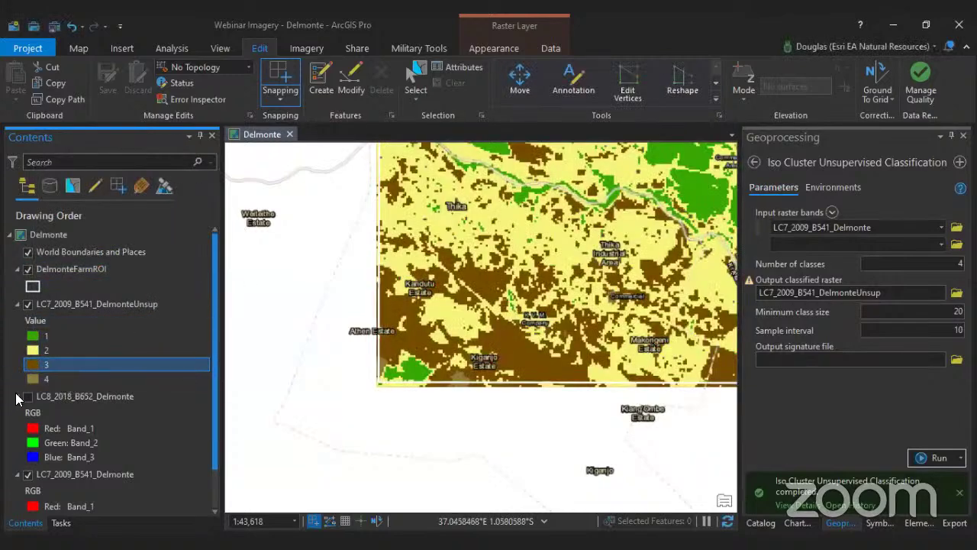
# - Shift the map and toggle the recoloured 2009 classification to compare with the imagery
pyautogui.moveTo(384, 325); pyautogui.dragTo(322, 346)
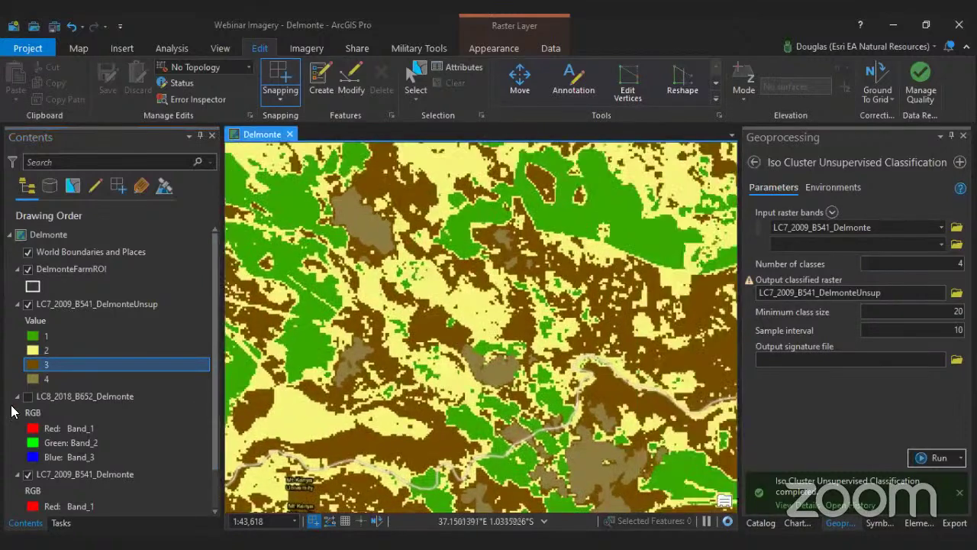
pyautogui.click(29, 304)
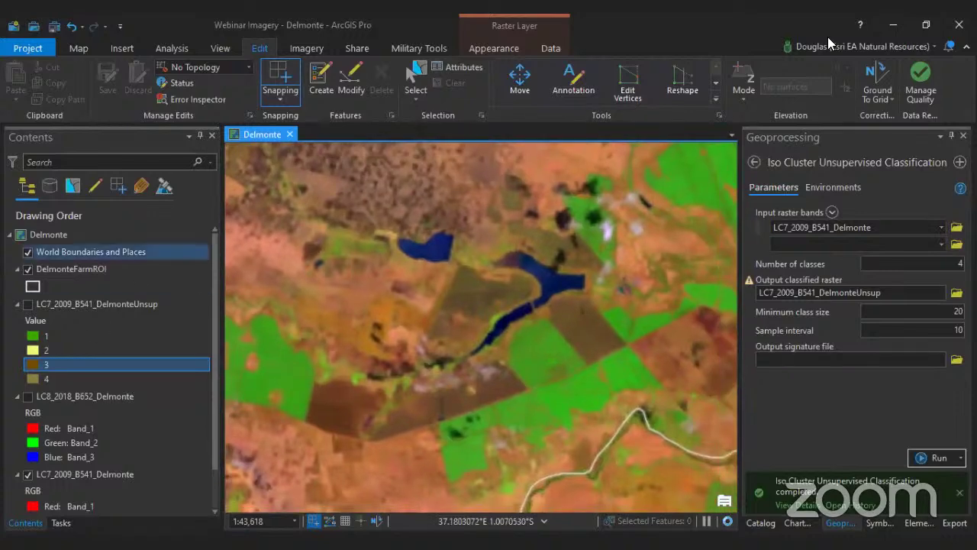
pyautogui.click(29, 305)
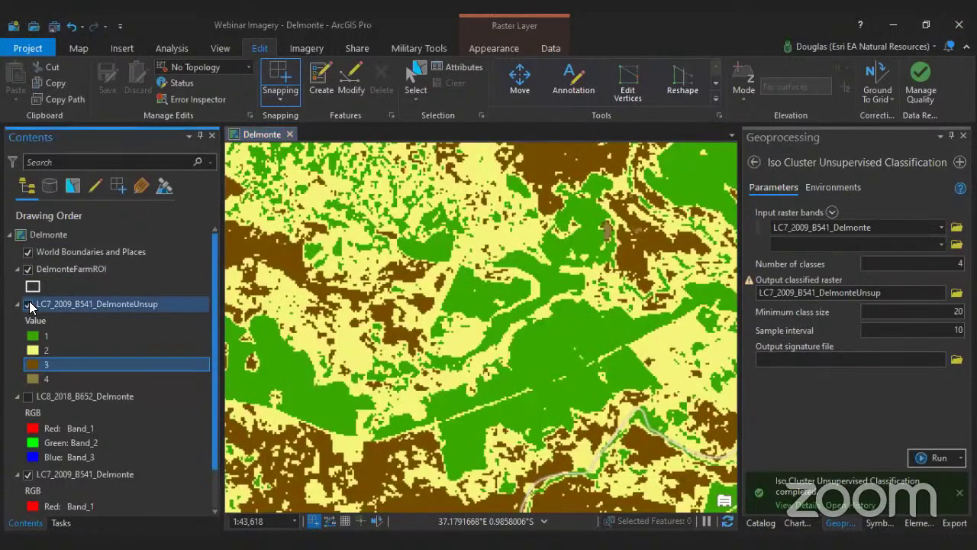
pyautogui.click(29, 304)
pyautogui.click(29, 305)
pyautogui.click(29, 305)
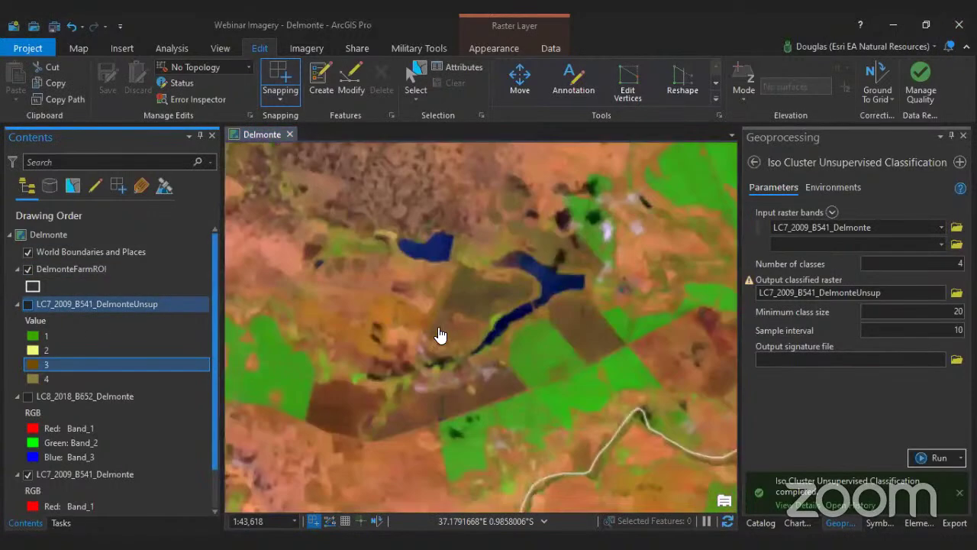
# - Show the classification again and centre the whole classified raster at about 1:166,388
pyautogui.scroll(-2, 465, 395)
pyautogui.moveTo(465, 394); pyautogui.dragTo(260, 229)
pyautogui.moveTo(593, 359); pyautogui.dragTo(710, 385)
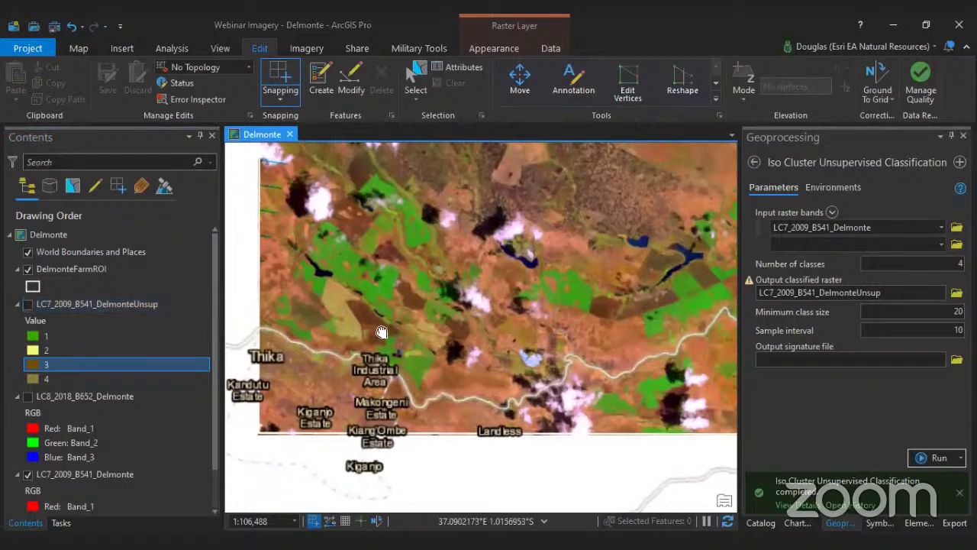
pyautogui.moveTo(437, 266); pyautogui.dragTo(497, 303)
pyautogui.click(28, 304)
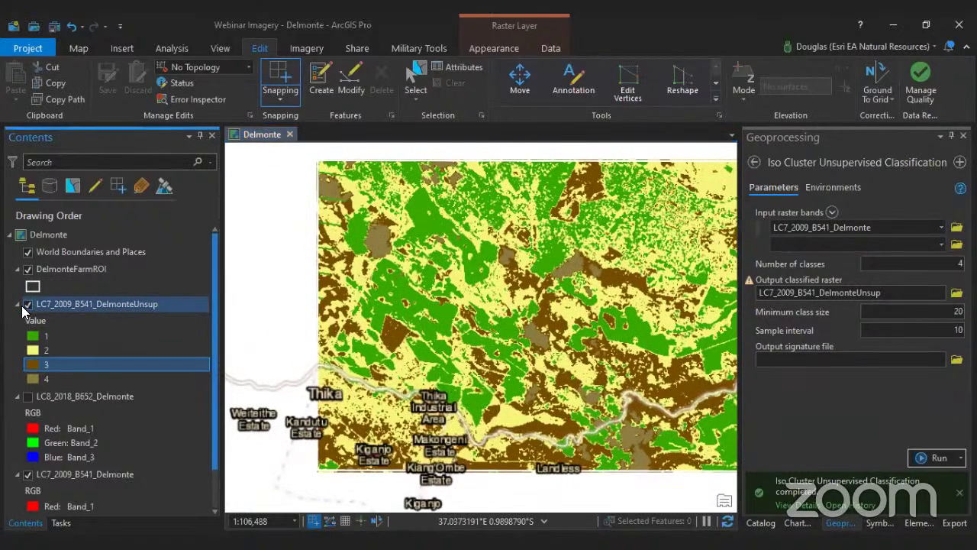
pyautogui.click(61, 304)
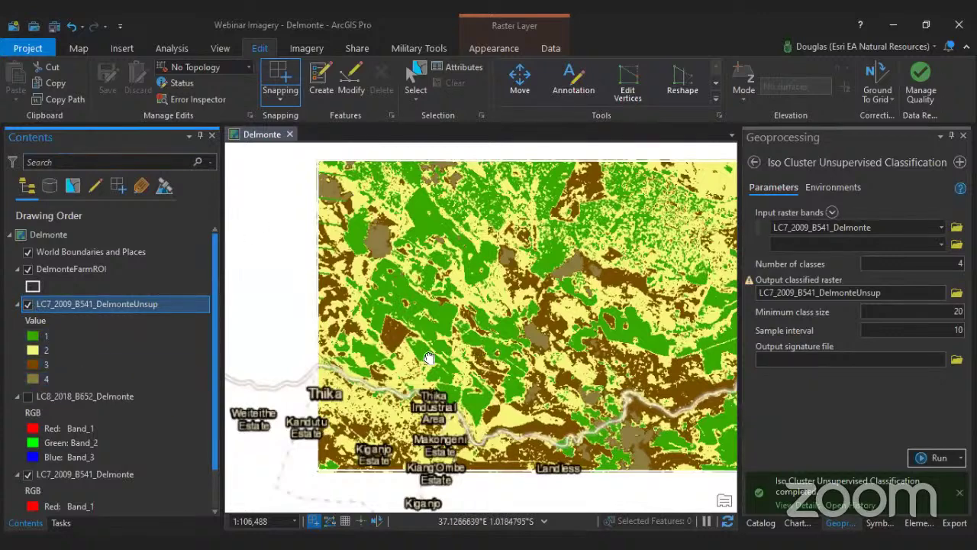
pyautogui.moveTo(544, 348); pyautogui.dragTo(449, 357)
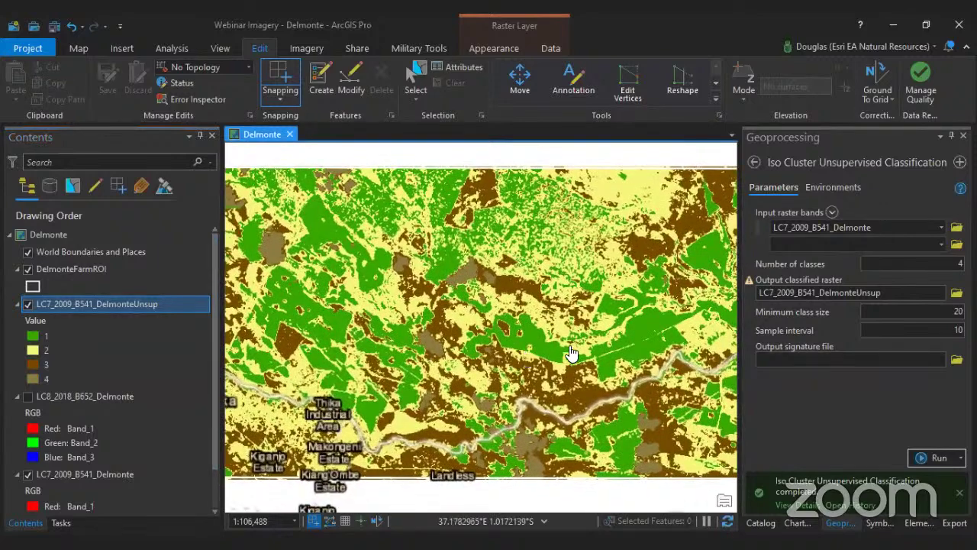
pyautogui.scroll(-2, 549, 344)
pyautogui.moveTo(472, 326); pyautogui.dragTo(411, 307)
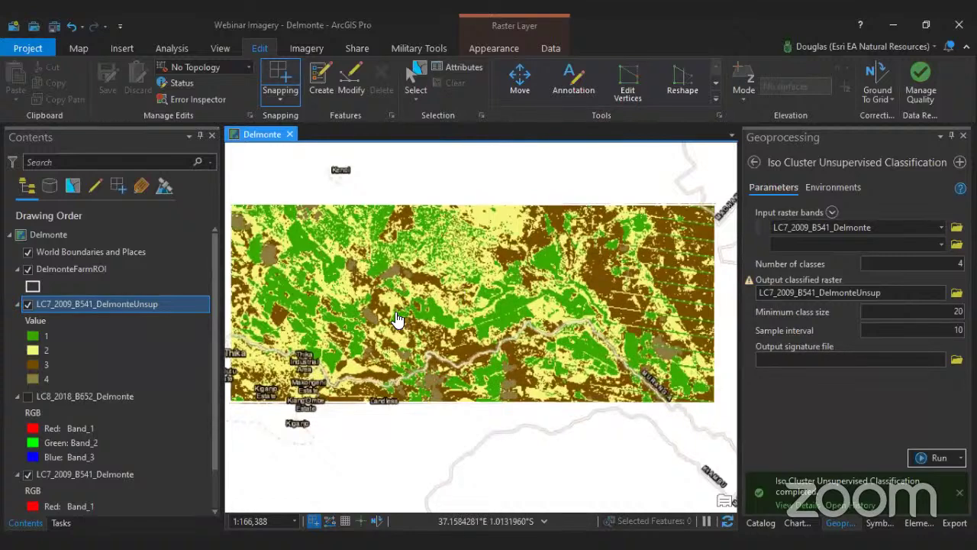
# - Open the LC7_2009_B541_DelmonteUnsup attribute table showing counts 107165, 151084, 137607 and 11736
pyautogui.rightClick(61, 304)
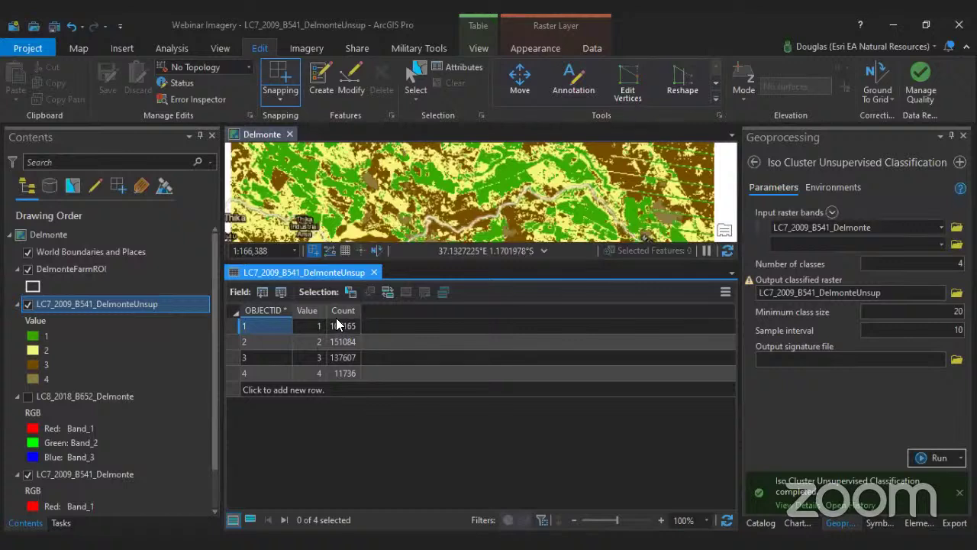
pyautogui.moveTo(337, 326)
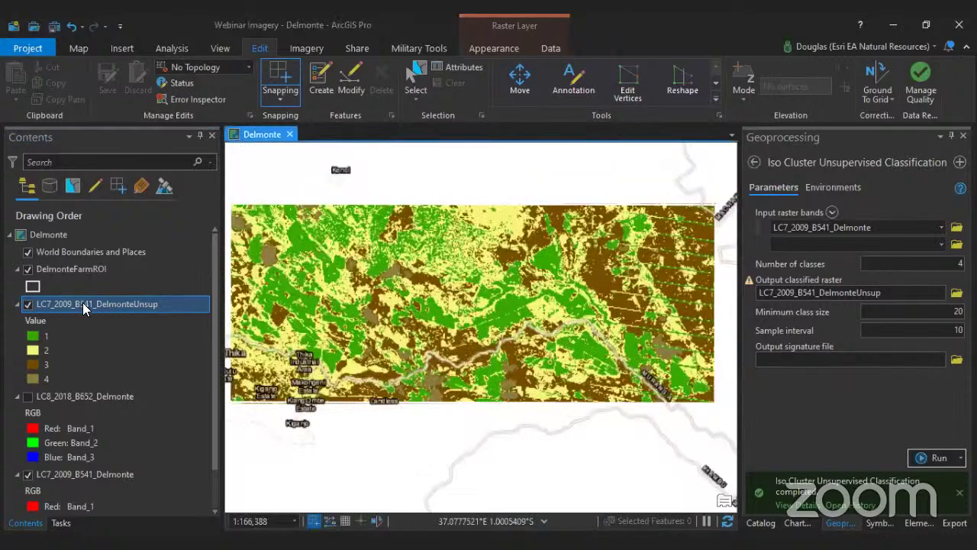
# - Open the 2009 layer's Layer Properties and check the raster's X and Y cell size
pyautogui.rightClick(84, 305)
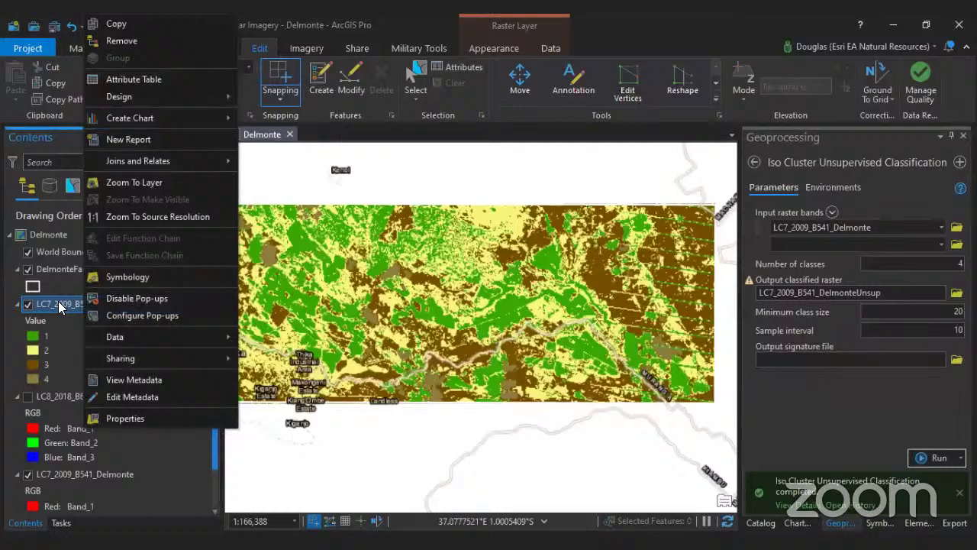
pyautogui.click(127, 423)
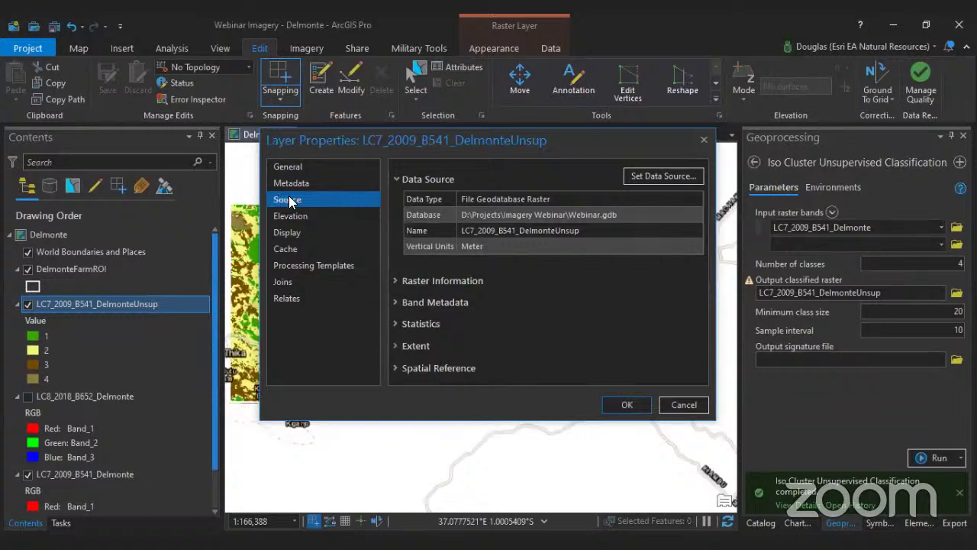
pyautogui.click(394, 281)
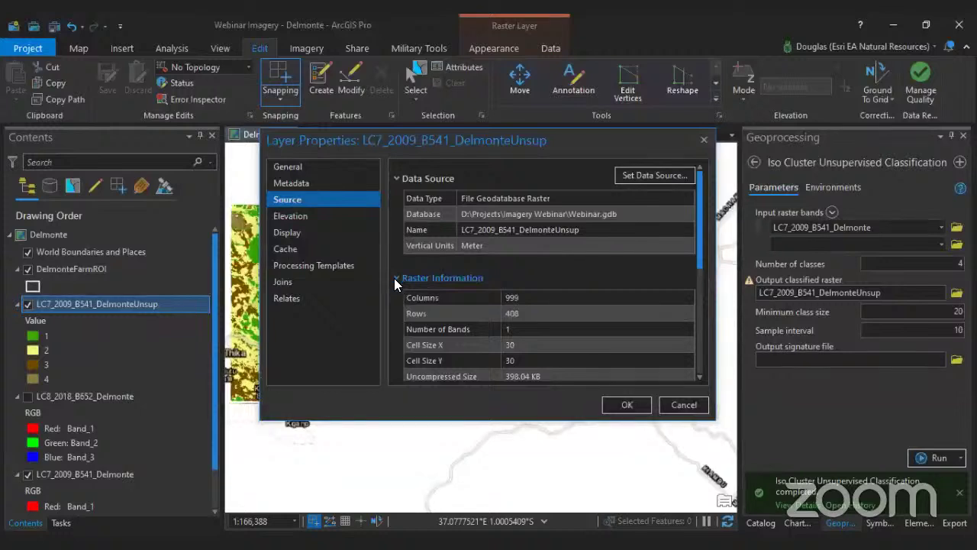
pyautogui.scroll(-1, 398, 275)
pyautogui.scroll(-3, 400, 261)
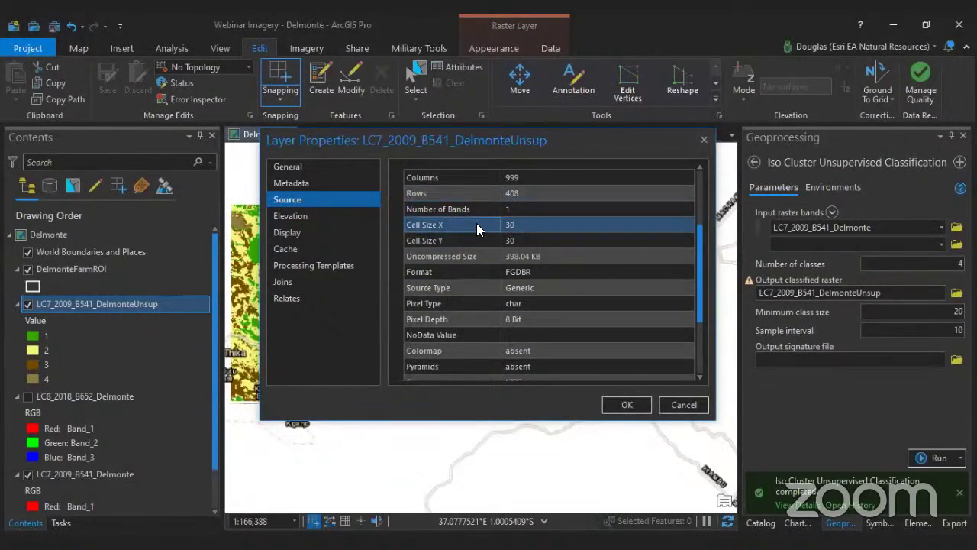
pyautogui.click(512, 222)
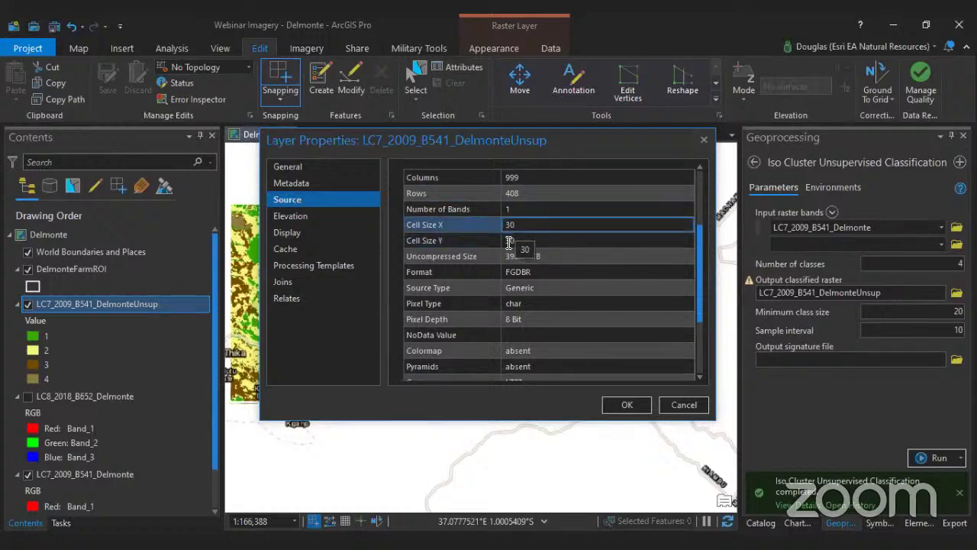
pyautogui.click(510, 242)
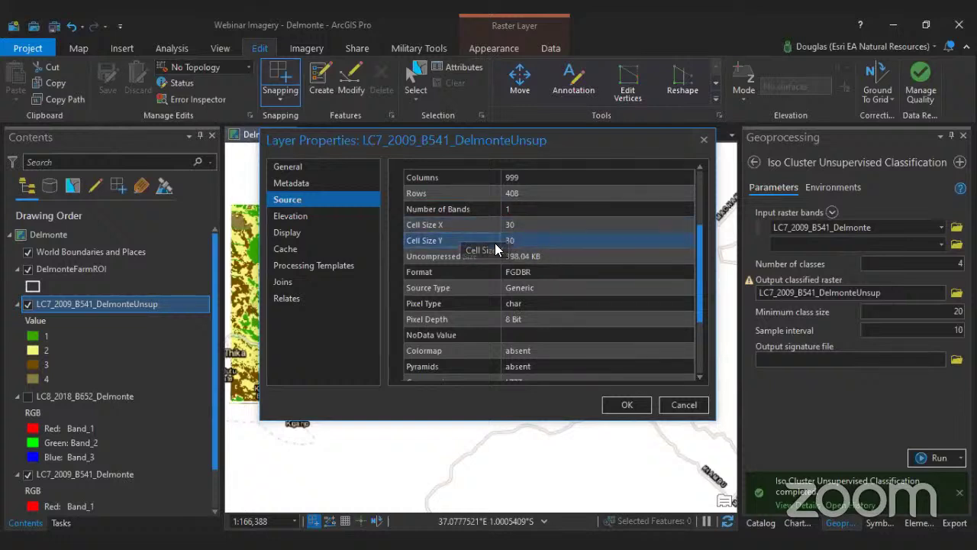
# - Check that the spatial reference's linear unit is Meters
pyautogui.scroll(3, 495, 243)
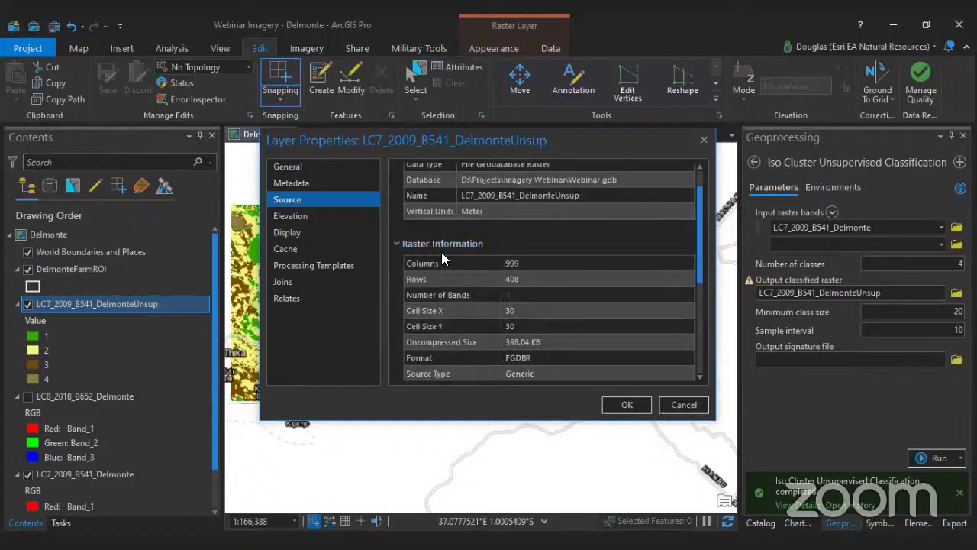
pyautogui.click(398, 243)
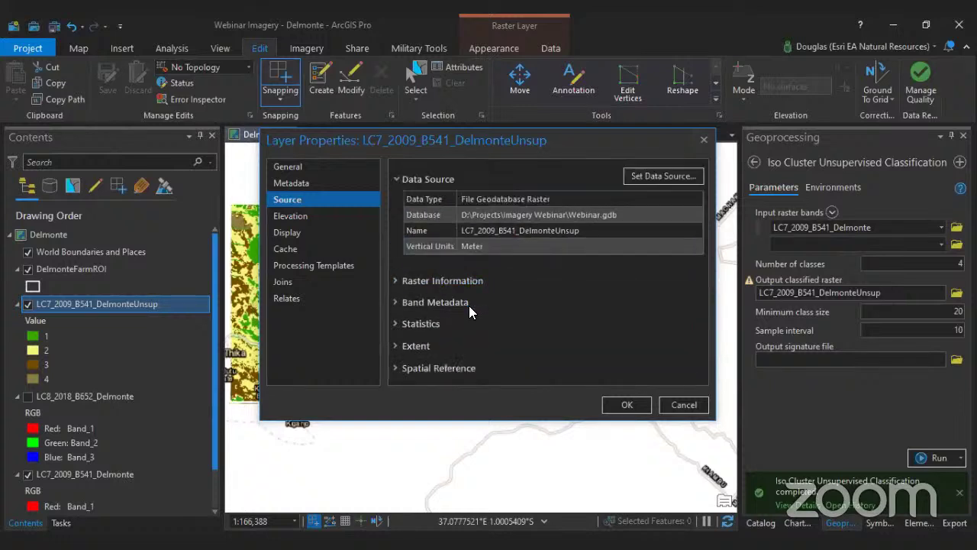
pyautogui.click(397, 368)
pyautogui.scroll(-5, 416, 279)
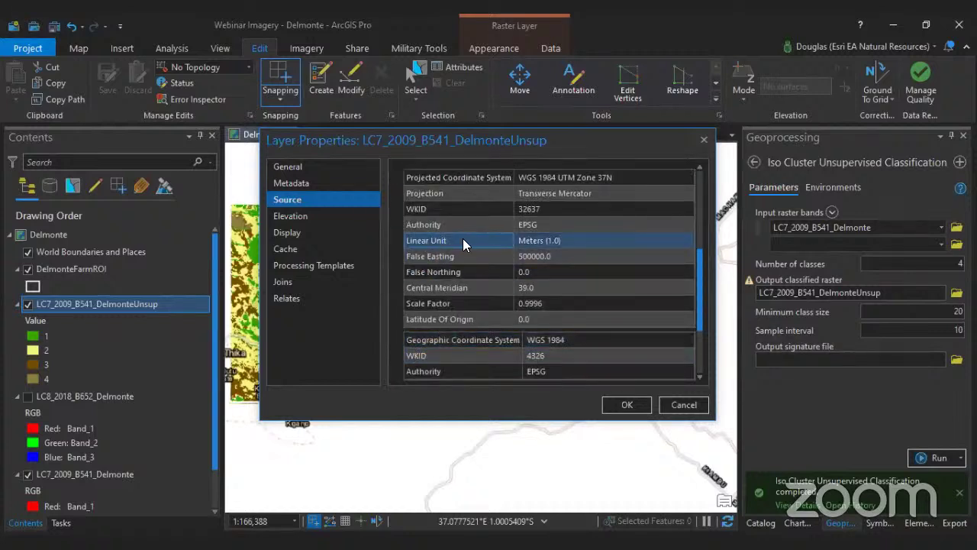
pyautogui.click(543, 240)
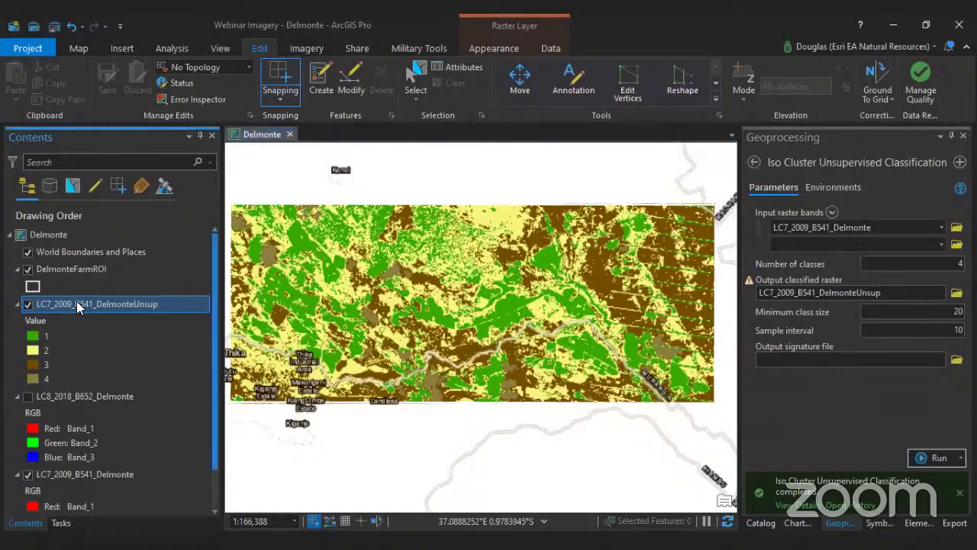
# - Add and save a Double field AreaHa, alias Area Ha, in the LC7_2009_B541_DelmonteUnsup table
pyautogui.rightClick(77, 301)
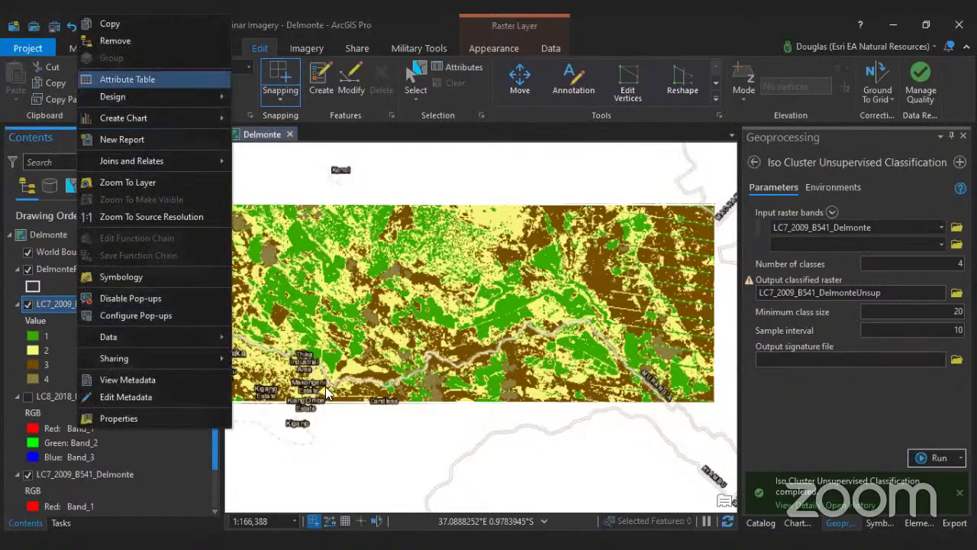
pyautogui.click(126, 79)
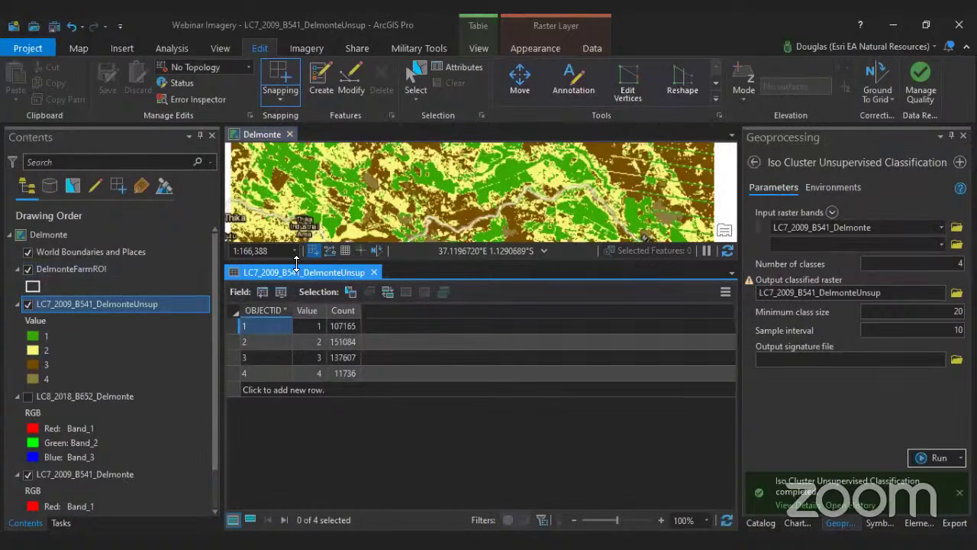
pyautogui.click(261, 292)
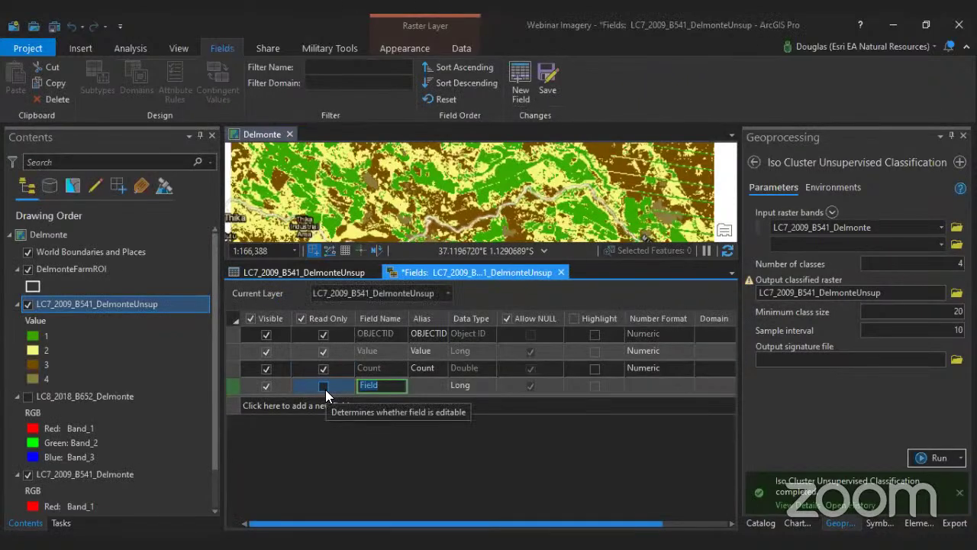
pyautogui.write('AreaHa')
pyautogui.press('Tab')
pyautogui.write('Area')
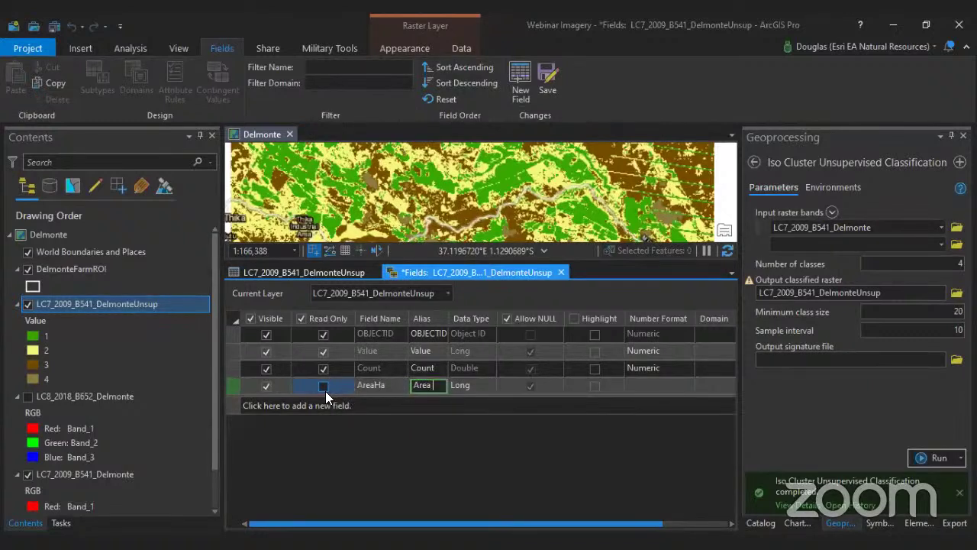
pyautogui.write(' Ha')
pyautogui.click(478, 384)
pyautogui.click(468, 388)
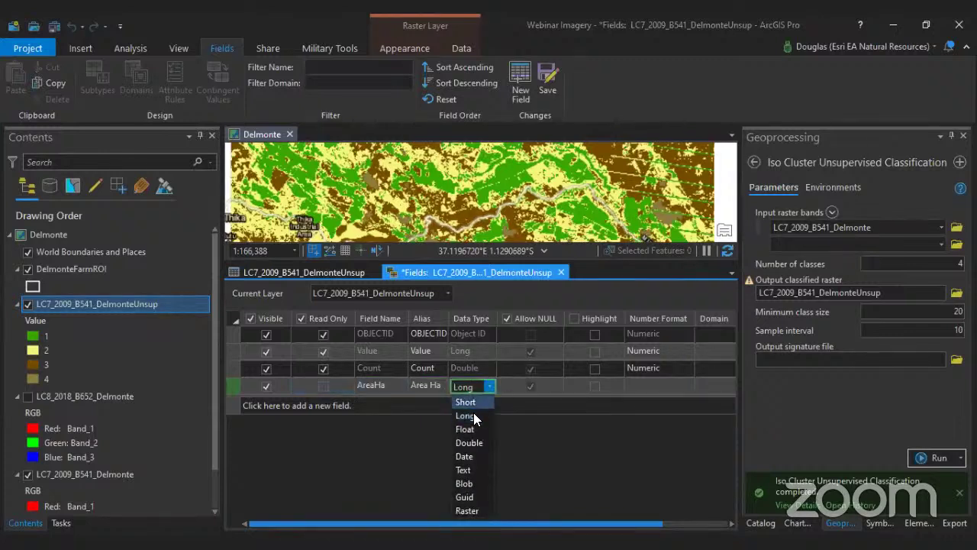
pyautogui.click(470, 443)
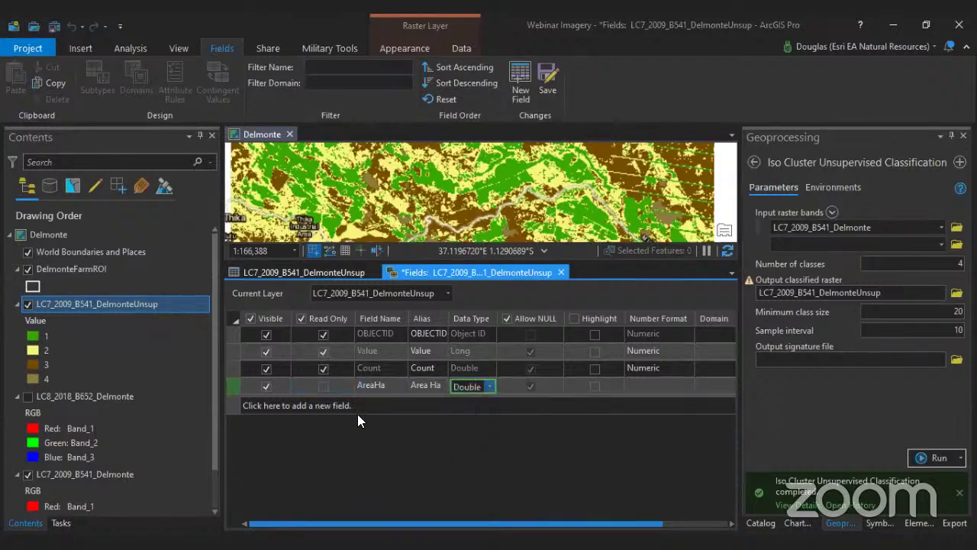
pyautogui.click(545, 84)
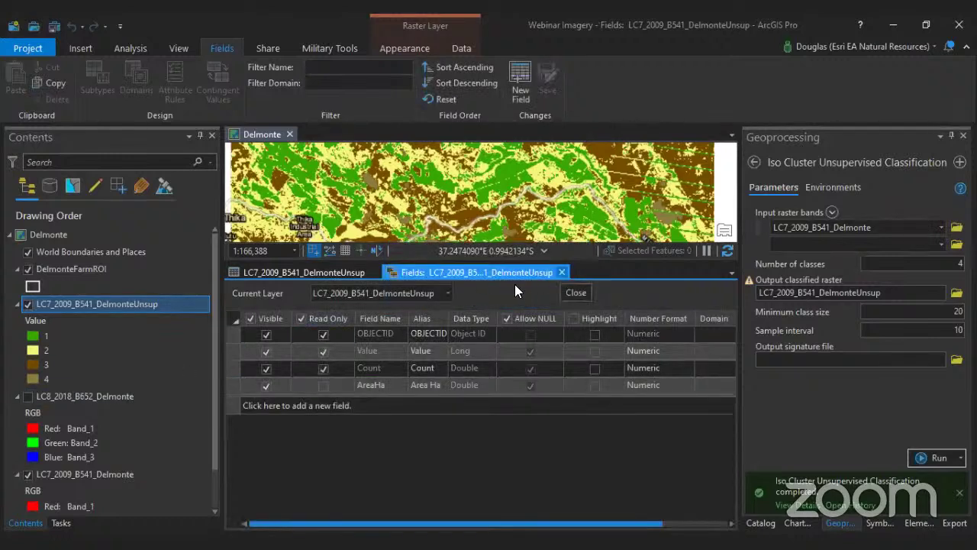
pyautogui.click(561, 272)
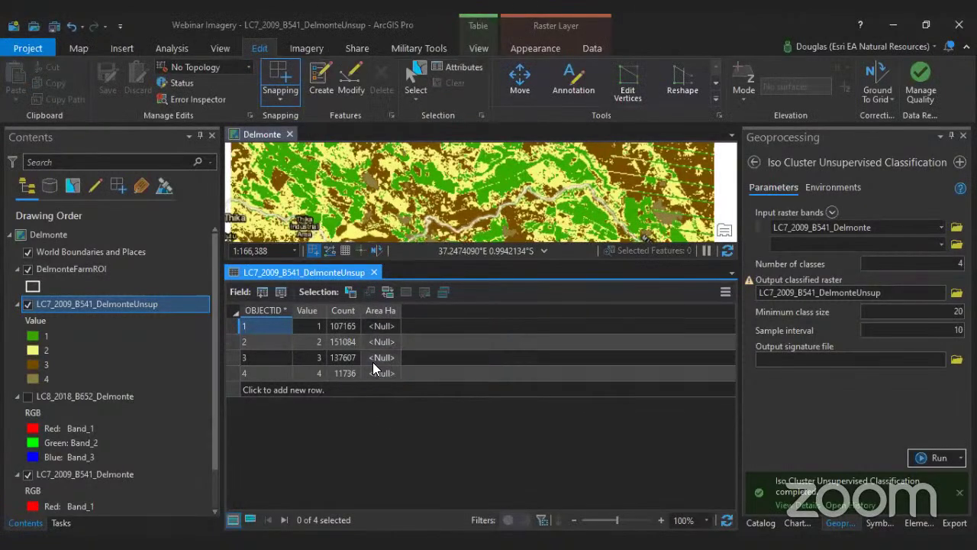
# - Start a Calculate Field expression for Area Ha as !Count! * 900
pyautogui.rightClick(380, 311)
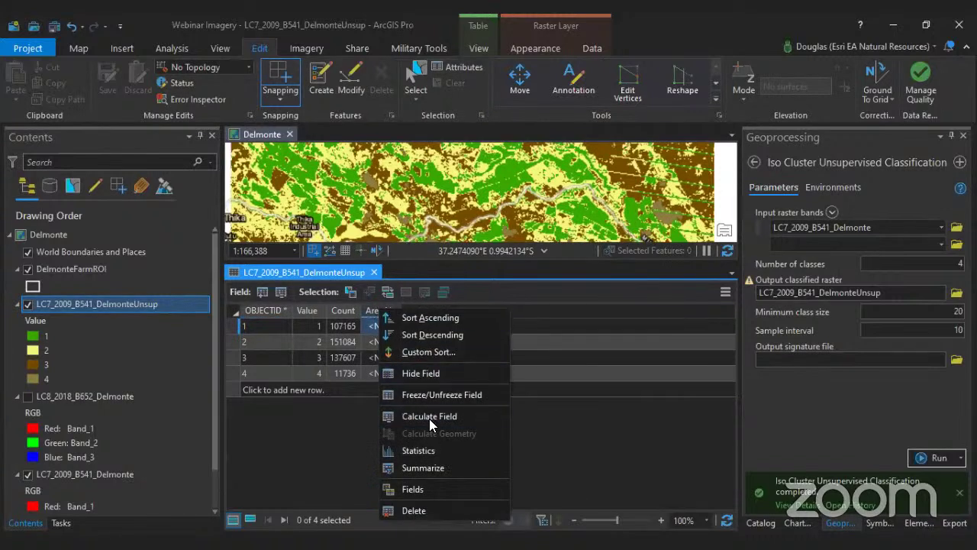
pyautogui.click(428, 415)
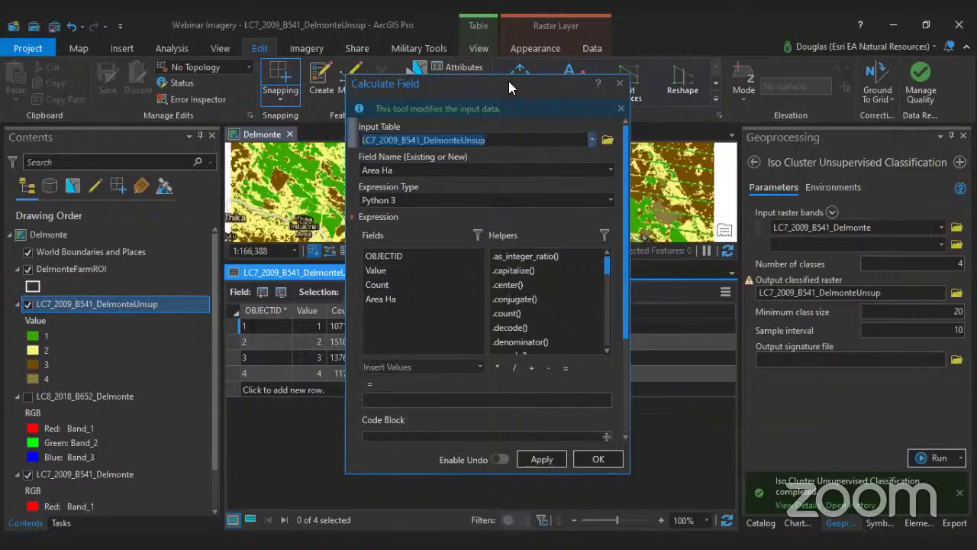
pyautogui.moveTo(509, 81); pyautogui.dragTo(706, 76)
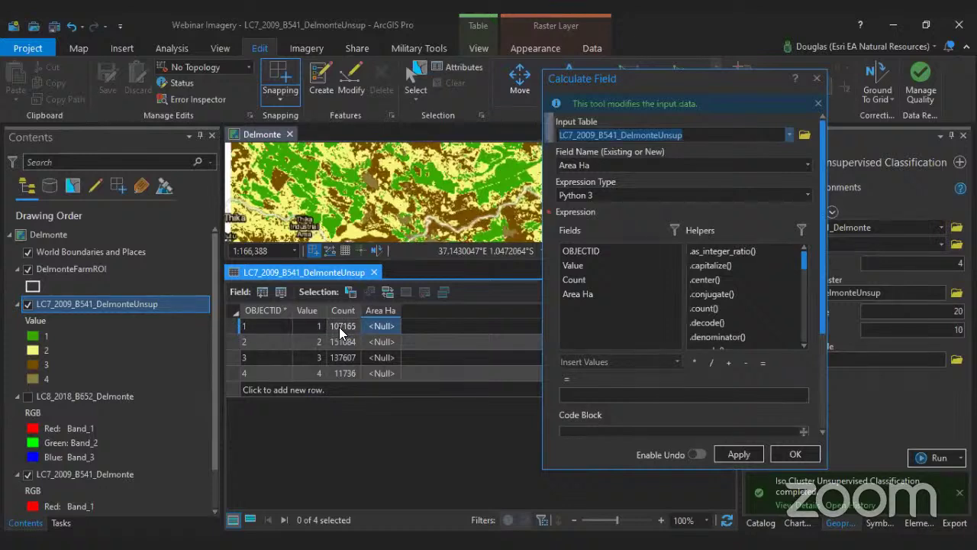
pyautogui.doubleClick(577, 276)
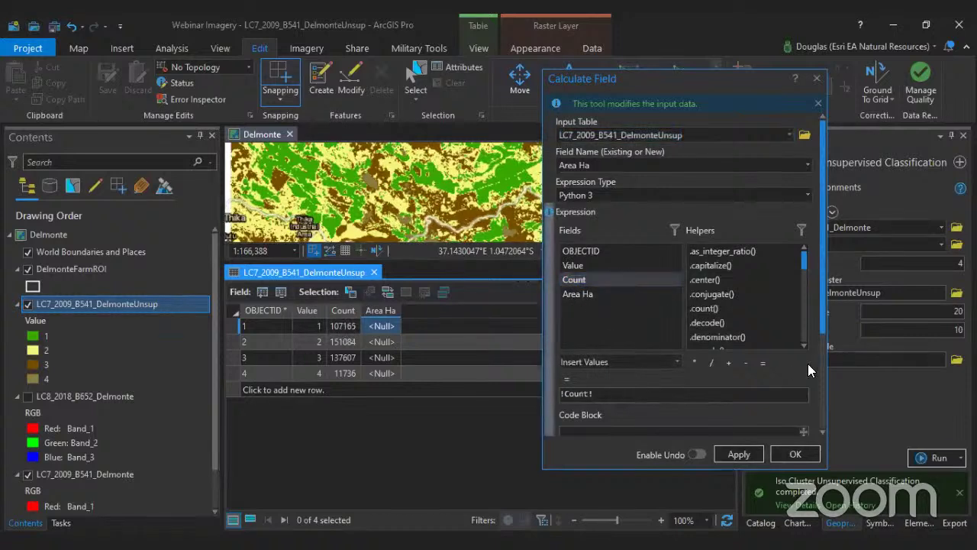
pyautogui.click(694, 362)
pyautogui.write('900')
# - Complete the expression as (!Count! * 900) / 10000, run it, and close the table
pyautogui.click(564, 394)
pyautogui.write('(')
pyautogui.press('BackSpace')
pyautogui.write('(')
pyautogui.click(698, 393)
pyautogui.write('/ 10000')
pyautogui.click(791, 456)
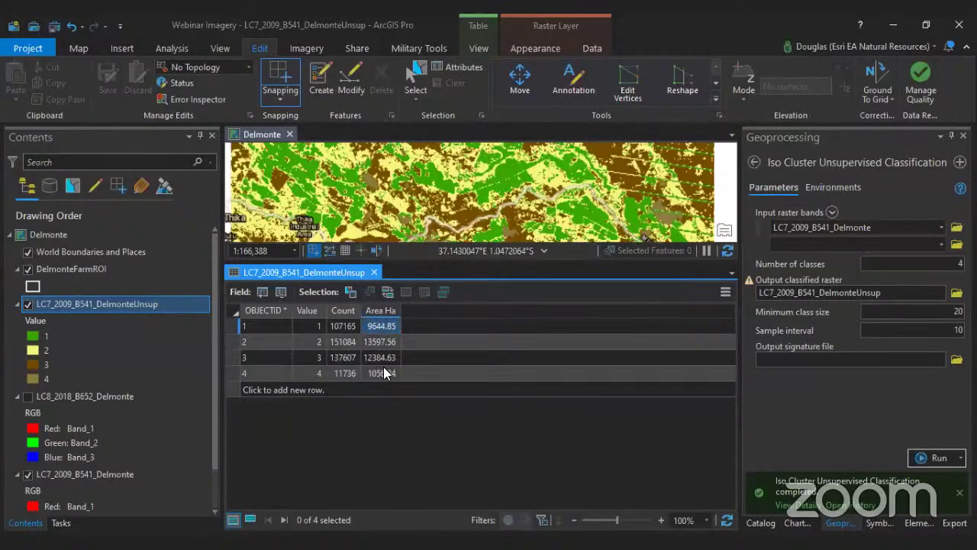
pyautogui.click(374, 273)
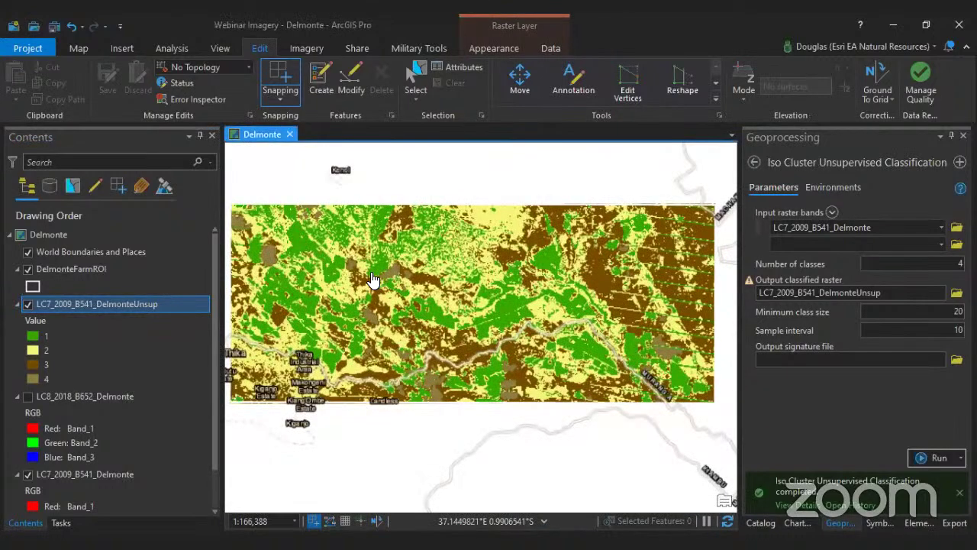
# - Create a new Bar Chart for the LC7_2009_B541_DelmonteUnsup layer via Create Chart
pyautogui.rightClick(69, 304)
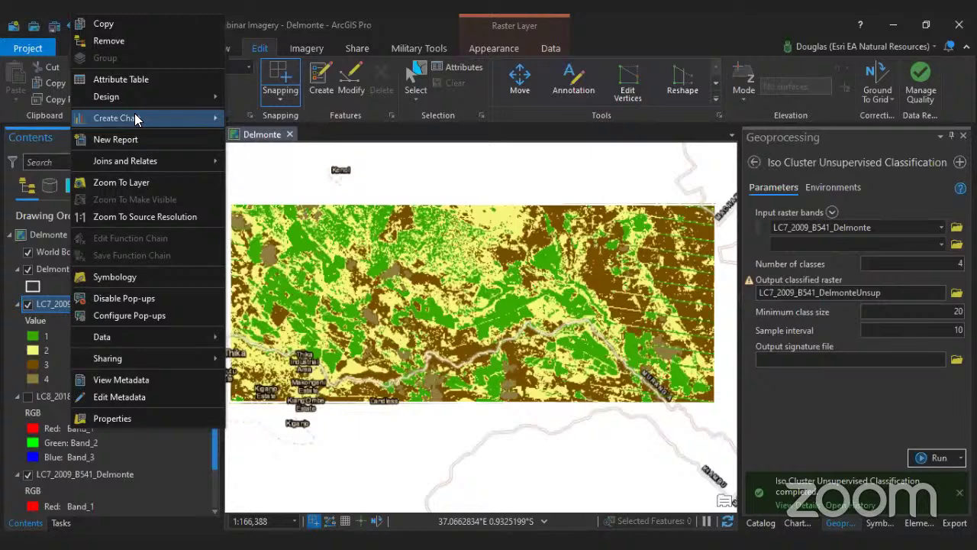
pyautogui.moveTo(135, 118)
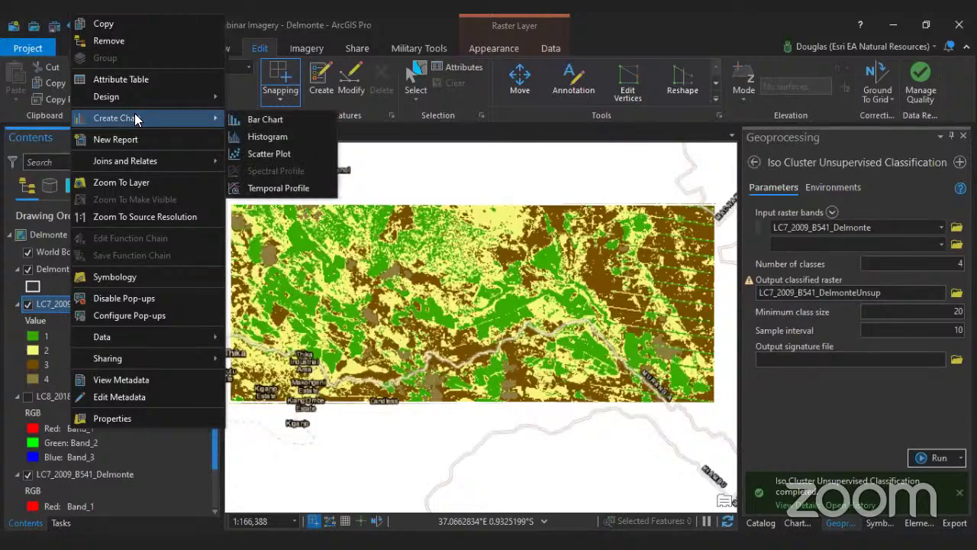
pyautogui.click(261, 122)
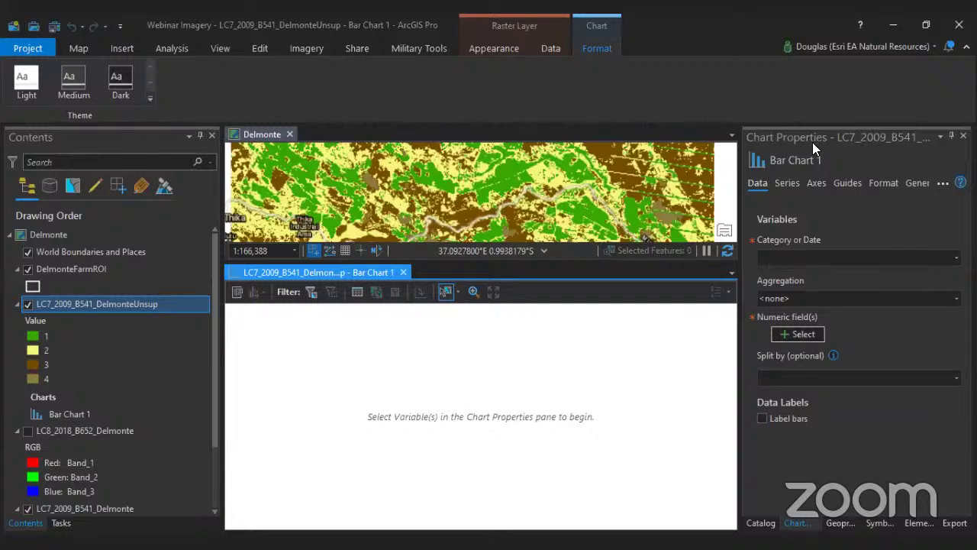
# - Chart the Sum of Area Ha by class Value and inspect the bars for classes 1–4
pyautogui.click(956, 258)
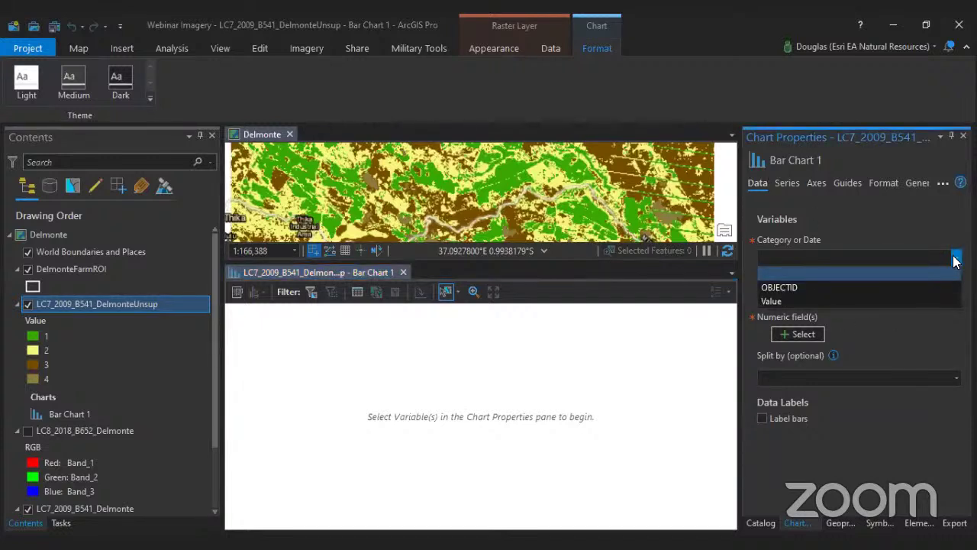
pyautogui.click(779, 298)
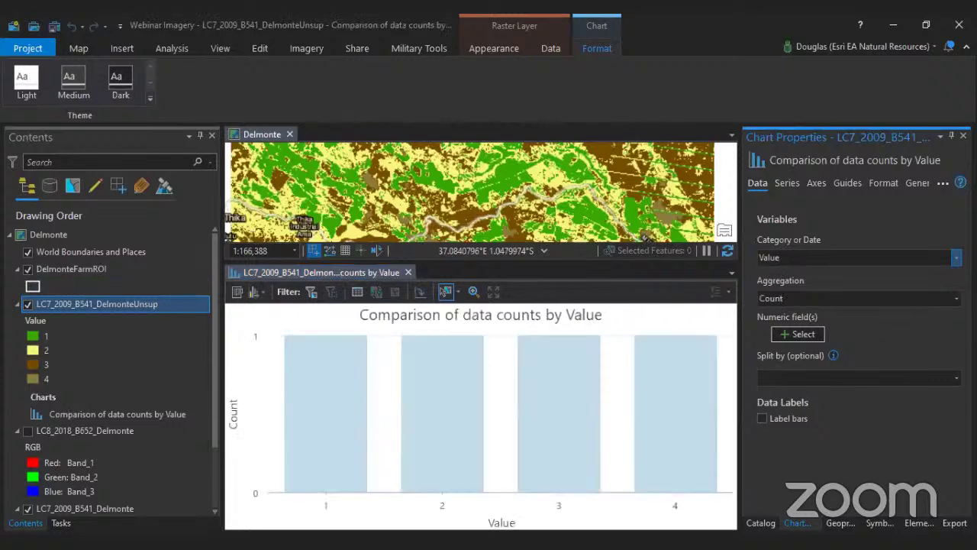
pyautogui.click(957, 299)
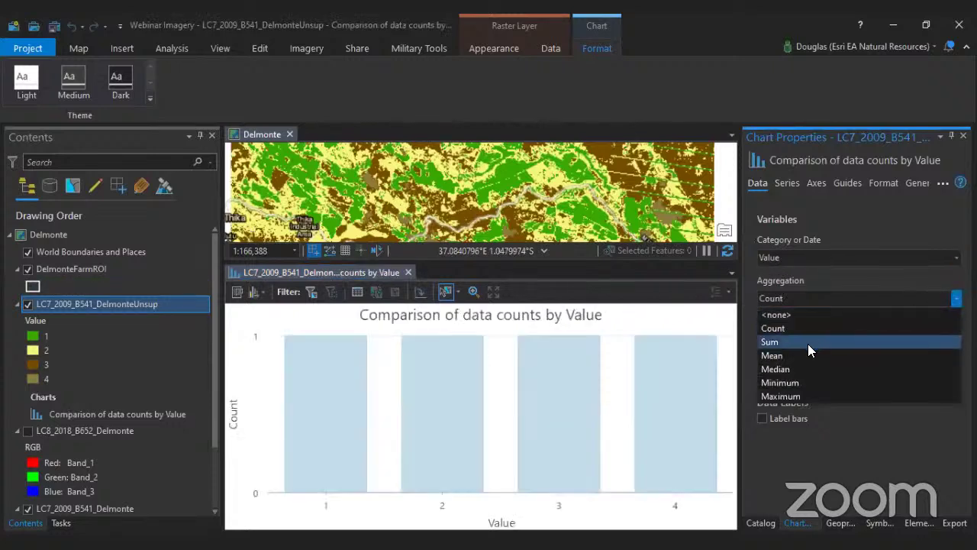
pyautogui.click(808, 344)
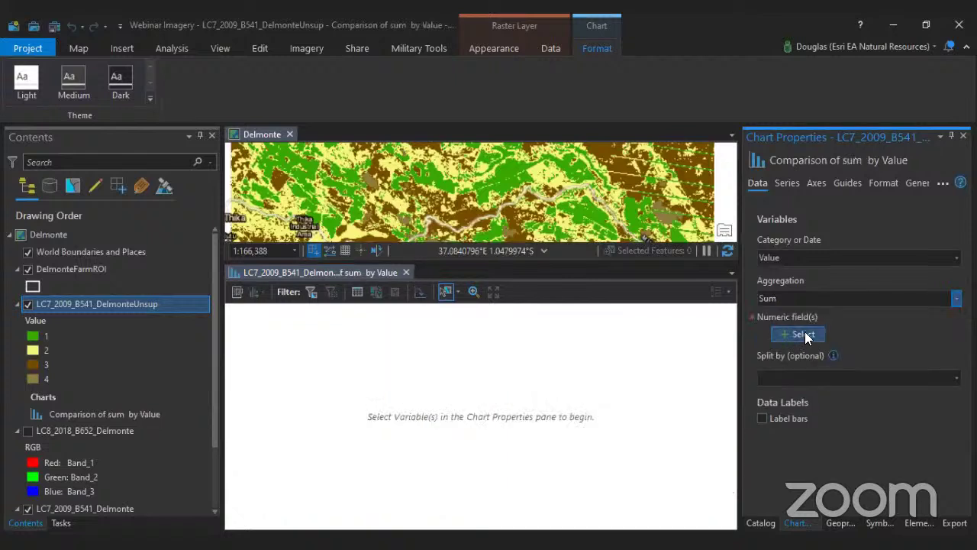
pyautogui.click(803, 336)
pyautogui.click(765, 402)
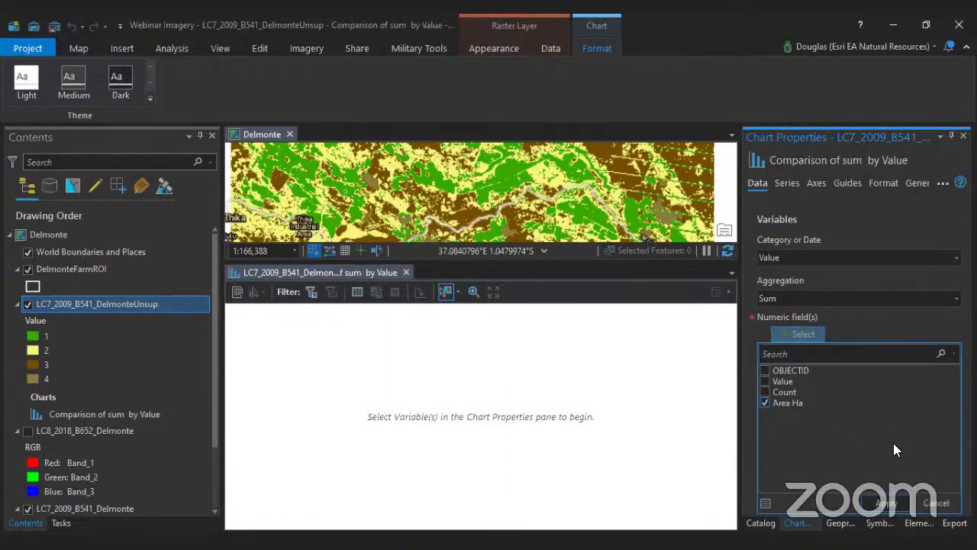
pyautogui.click(886, 502)
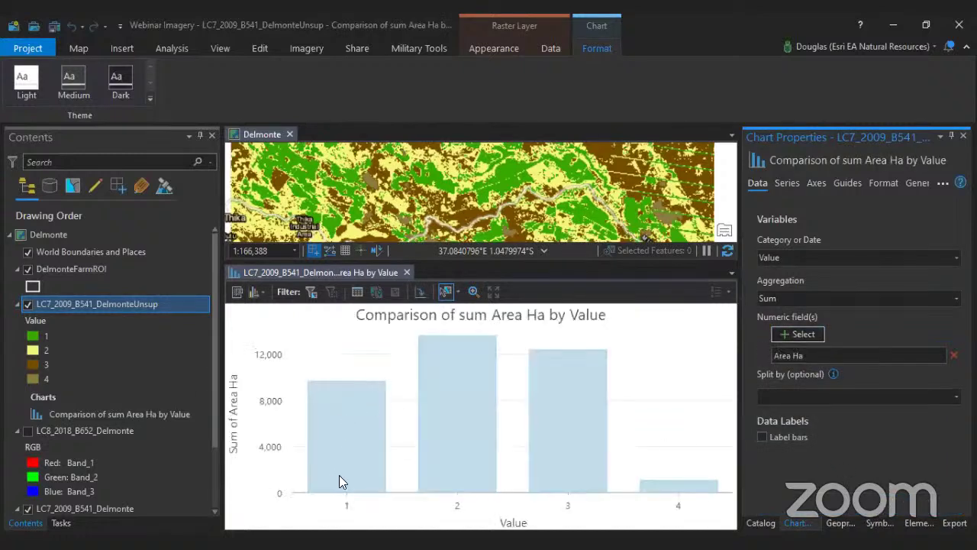
pyautogui.moveTo(339, 475)
pyautogui.moveTo(344, 418)
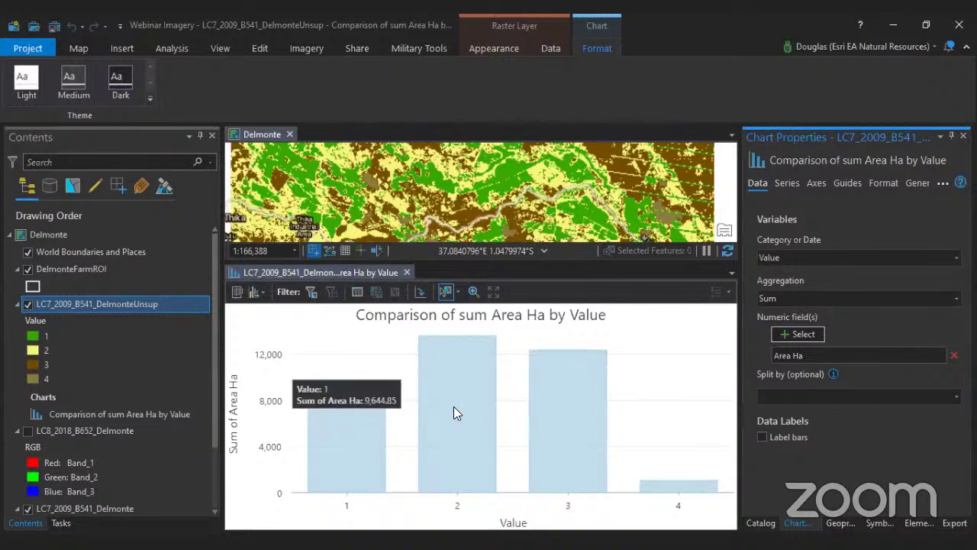
pyautogui.moveTo(454, 407)
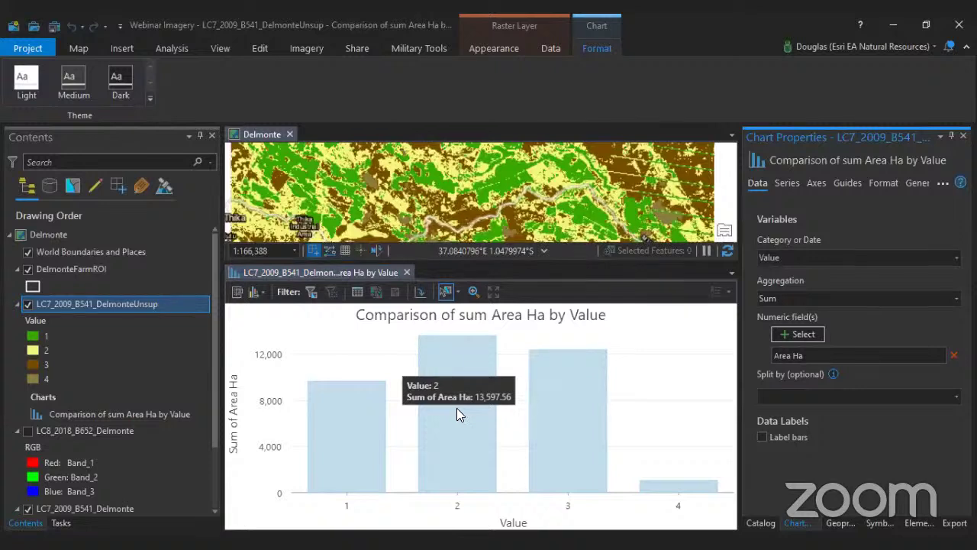
pyautogui.moveTo(556, 408)
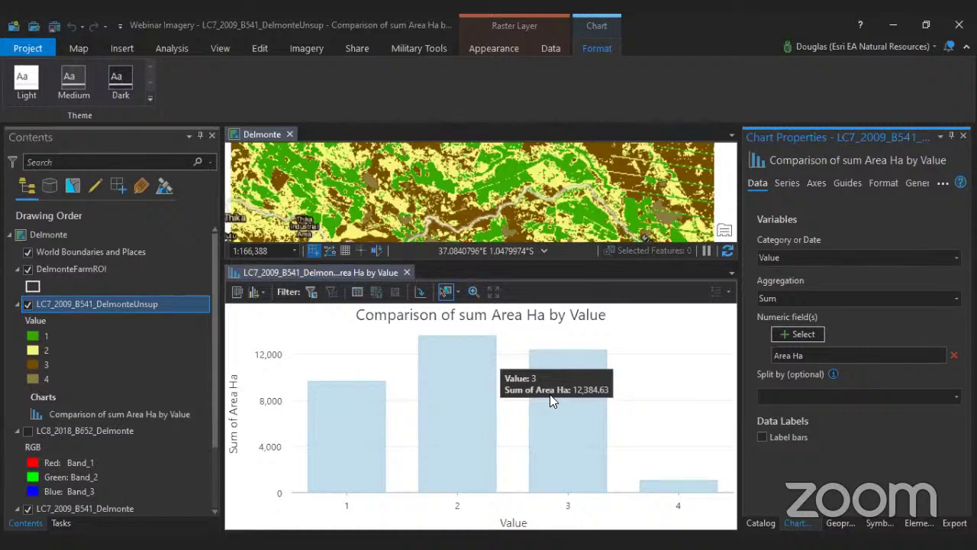
# - Close the chart, swap the 2009 classification for LC8_2018_B652_Delmonte, and open Iso Cluster
pyautogui.click(407, 273)
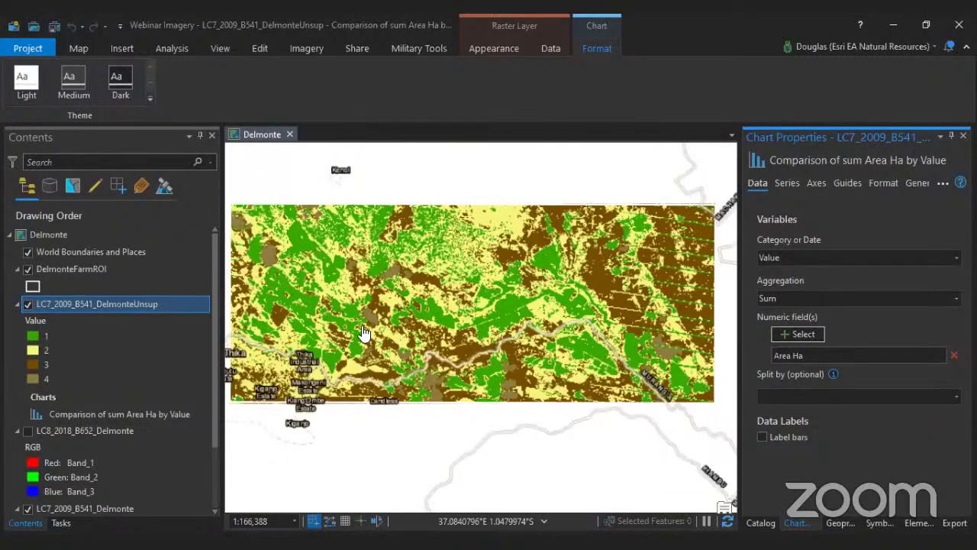
pyautogui.scroll(-1, 425, 336)
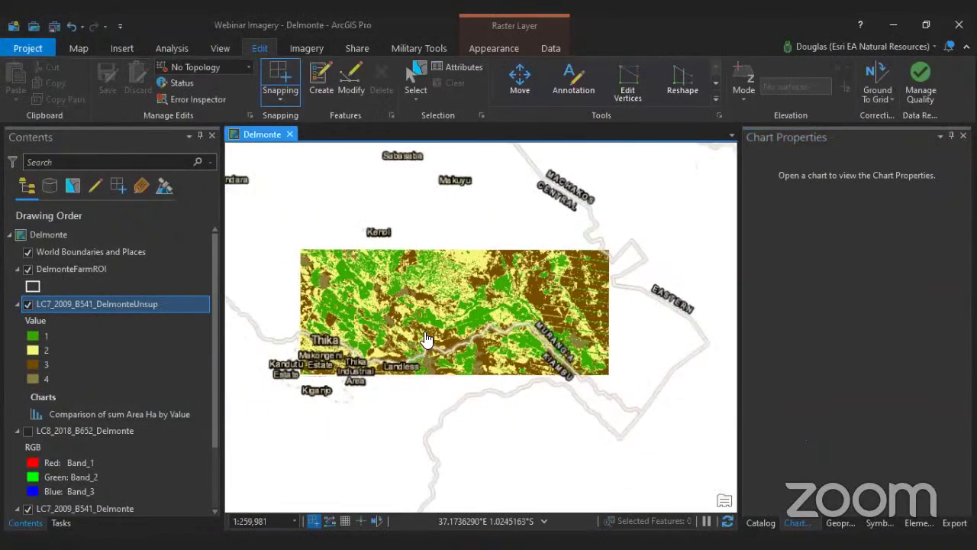
pyautogui.click(26, 304)
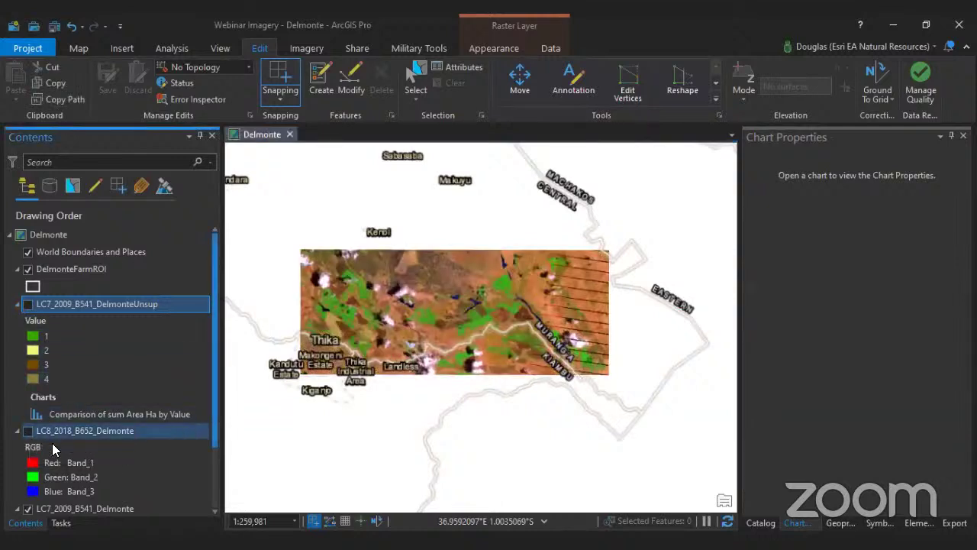
pyautogui.scroll(-1, 32, 417)
pyautogui.click(28, 398)
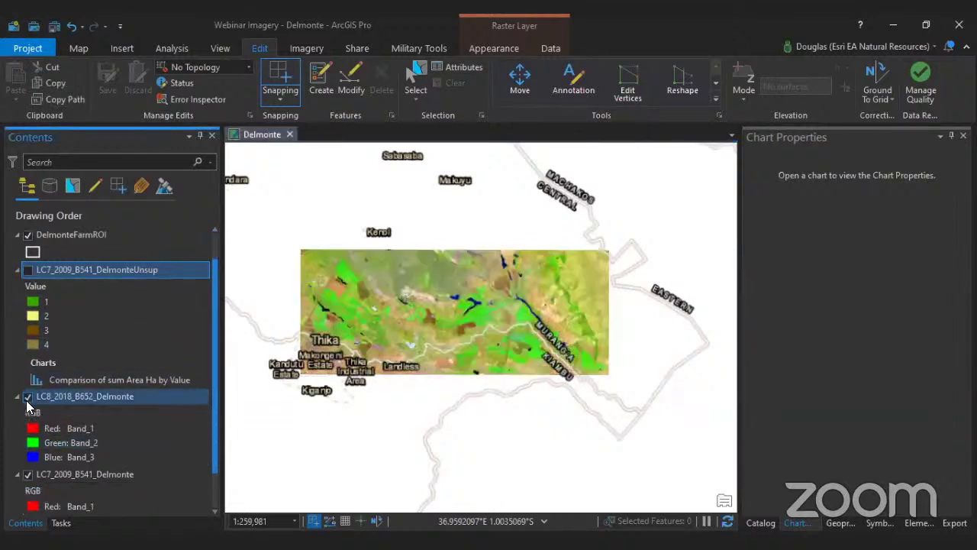
pyautogui.scroll(2, 394, 327)
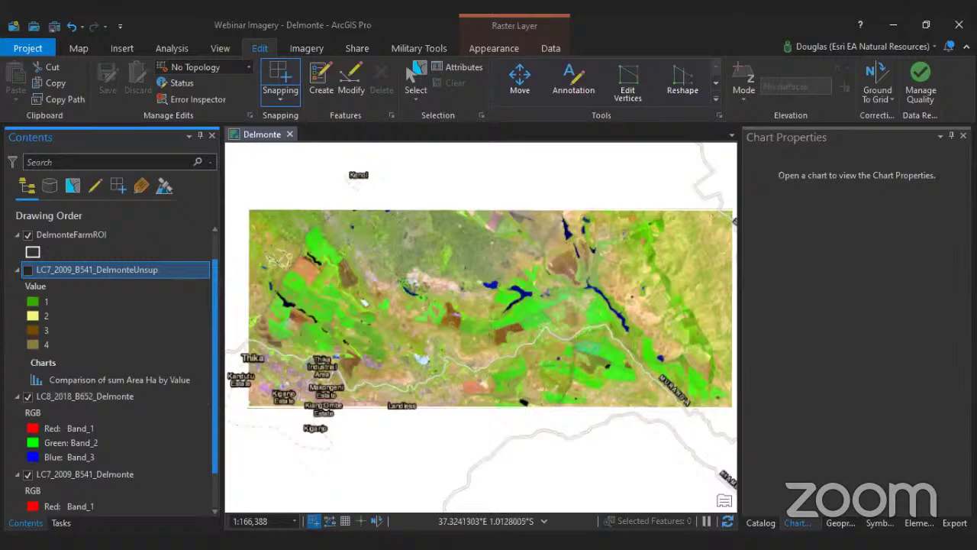
pyautogui.click(761, 523)
pyautogui.click(841, 522)
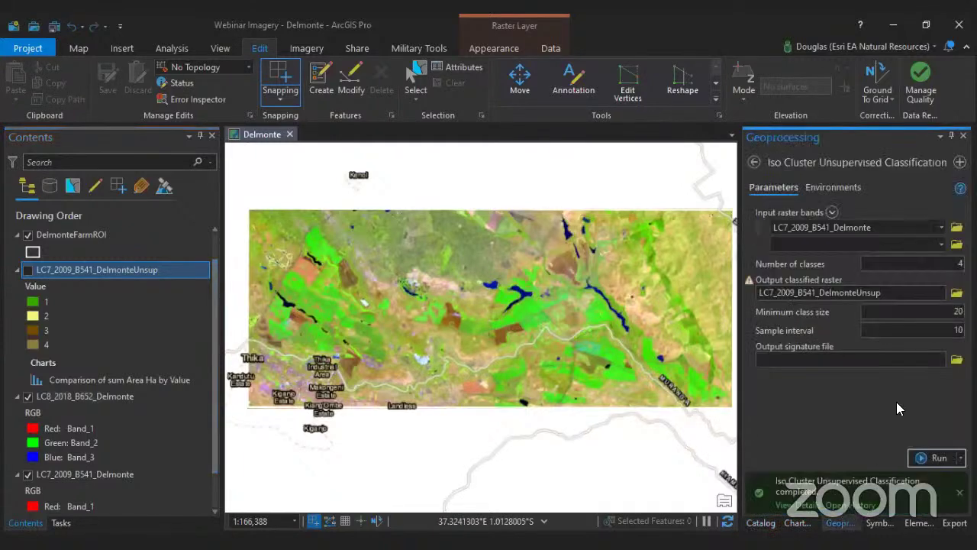
# - Choose LC8_2018_B652_Delmonte as input and change LC7 and 2009 in the output name to LC8 and 2018
pyautogui.click(942, 227)
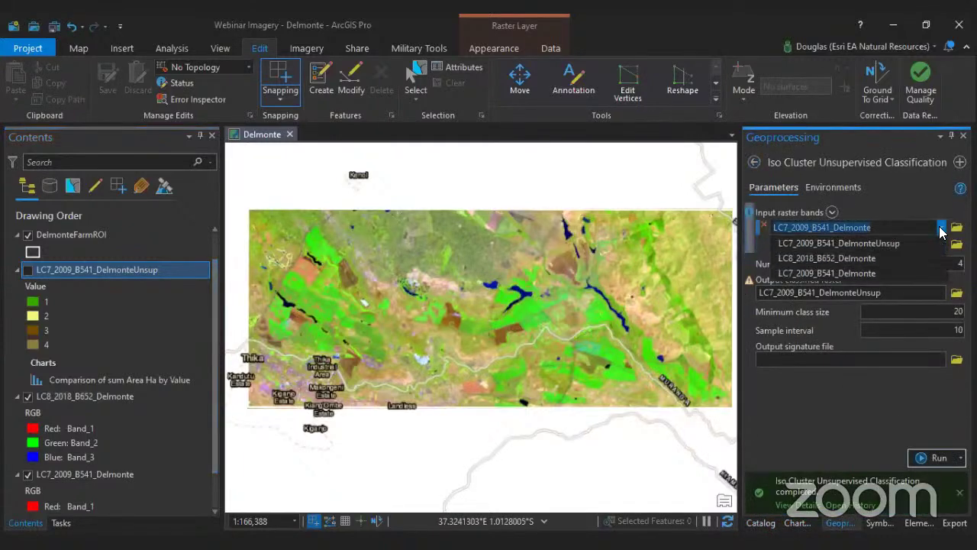
pyautogui.click(811, 259)
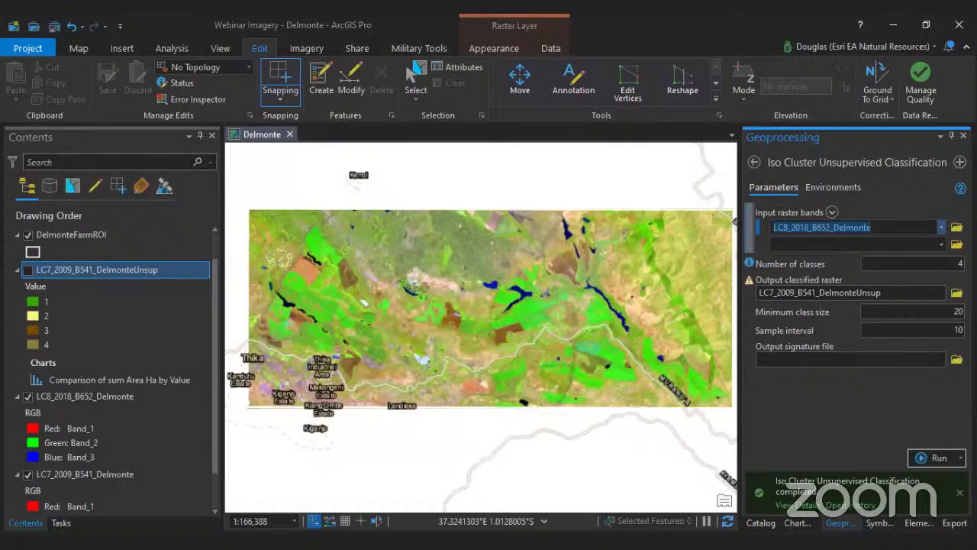
pyautogui.click(900, 295)
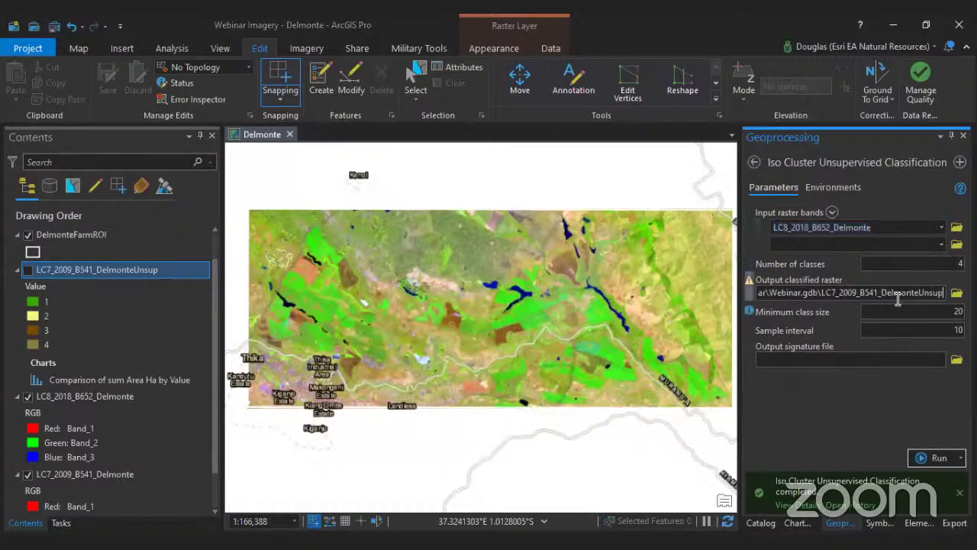
pyautogui.click(836, 294)
pyautogui.press('BackSpace')
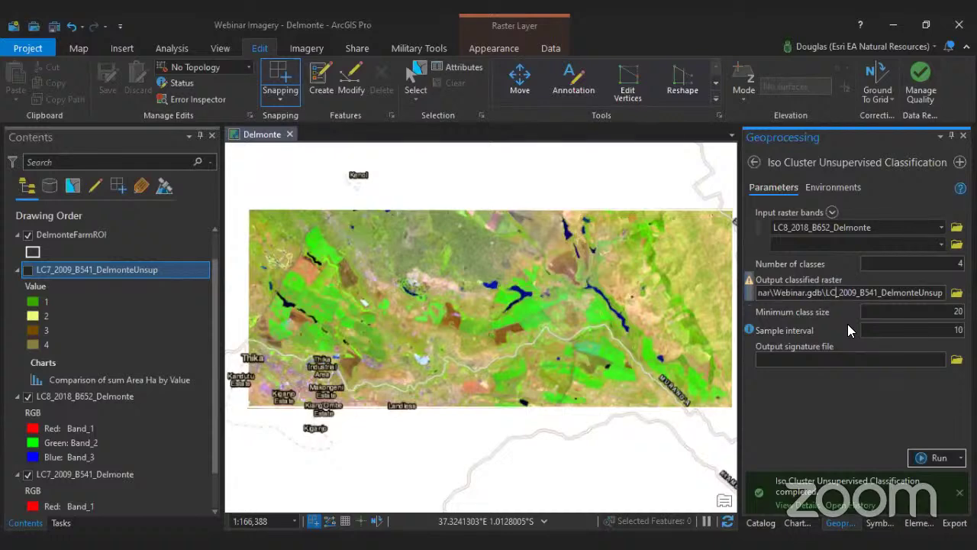
pyautogui.write('8')
pyautogui.press('Right')
pyautogui.press('Right')
pyautogui.press('Right')
pyautogui.press('Right')
pyautogui.press('Right')
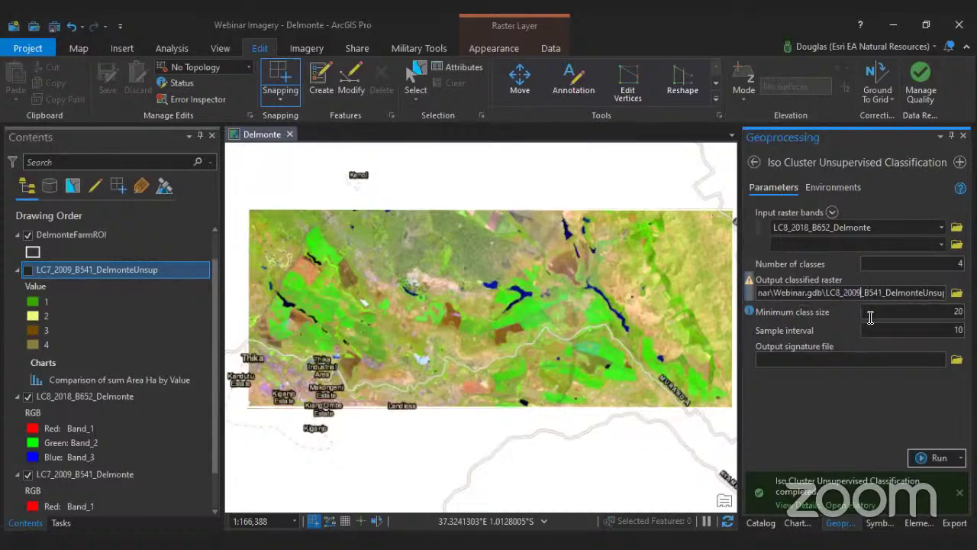
pyautogui.press('BackSpace')
pyautogui.press('BackSpace')
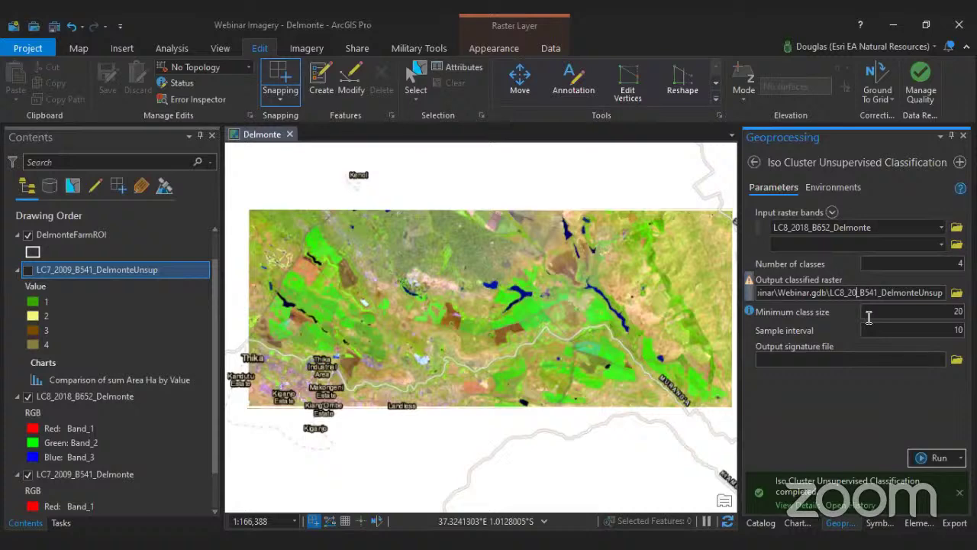
pyautogui.write('18')
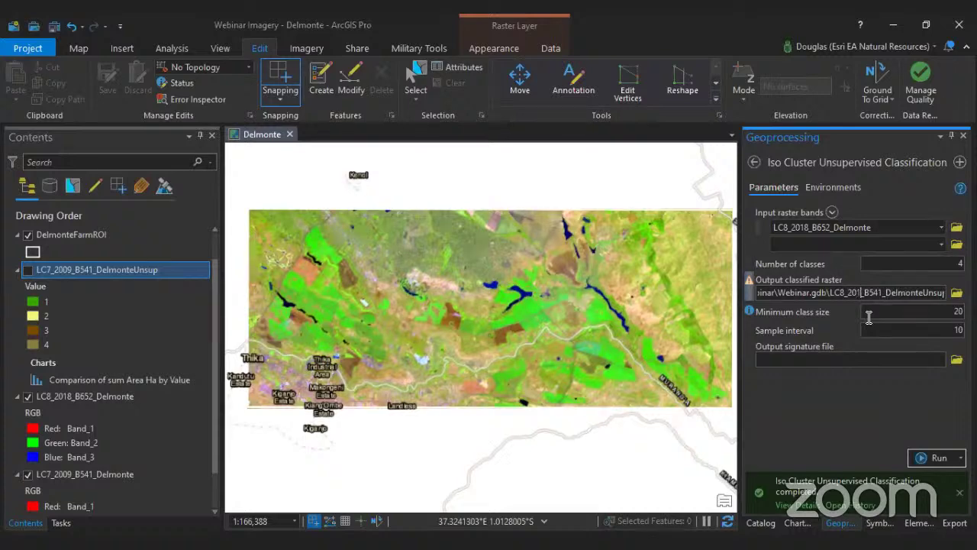
# - Fix the band digits so the output raster is named LC8_2018_B652_DelmonteUnsup
pyautogui.click(885, 293)
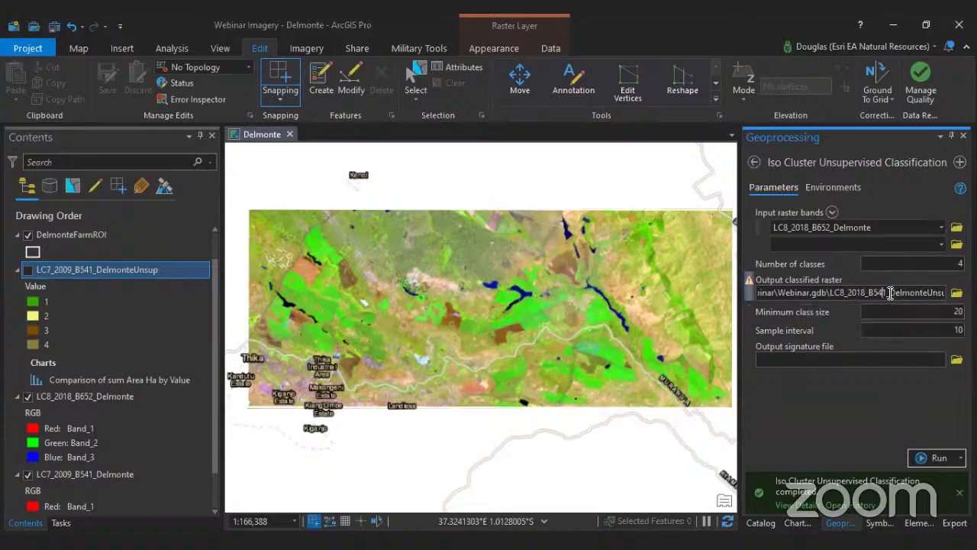
pyautogui.press('BackSpace')
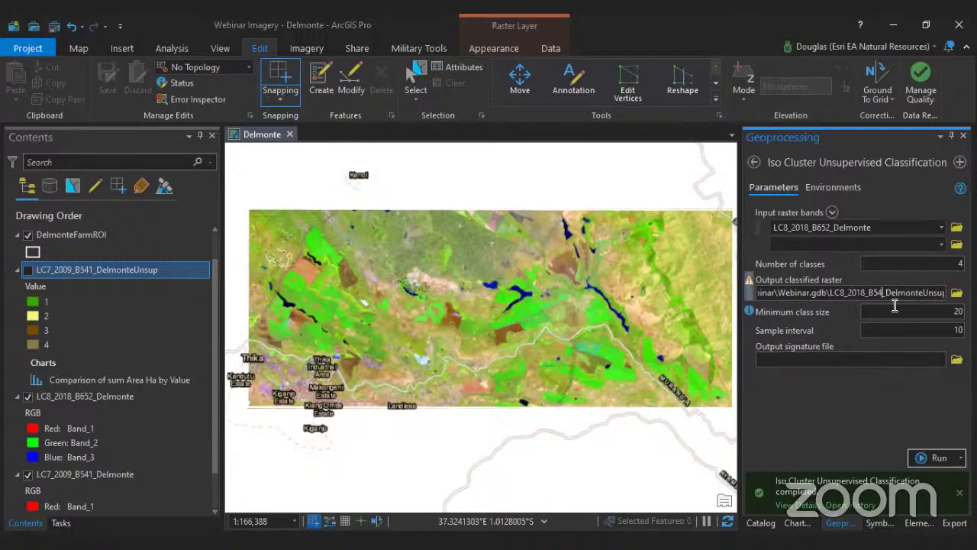
pyautogui.press('BackSpace')
pyautogui.press('BackSpace')
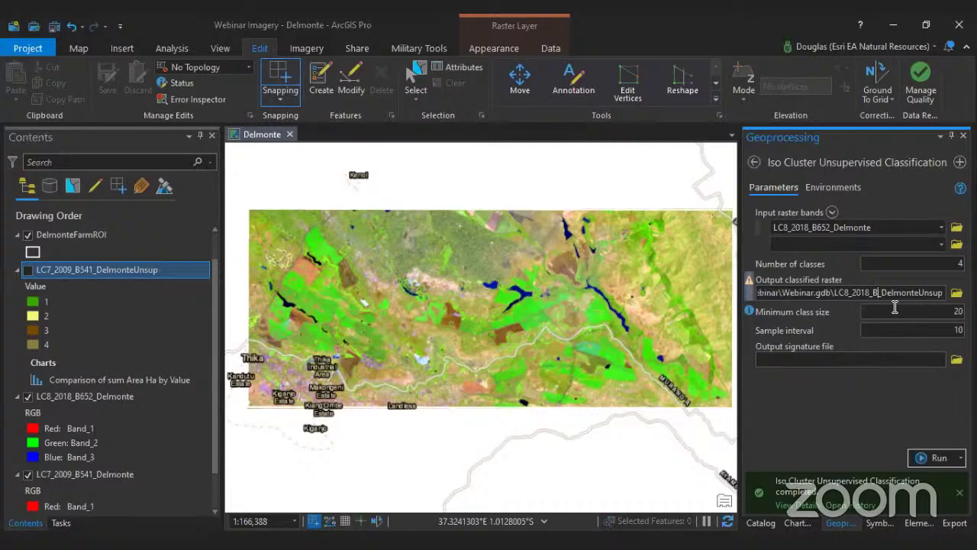
pyautogui.write('65')
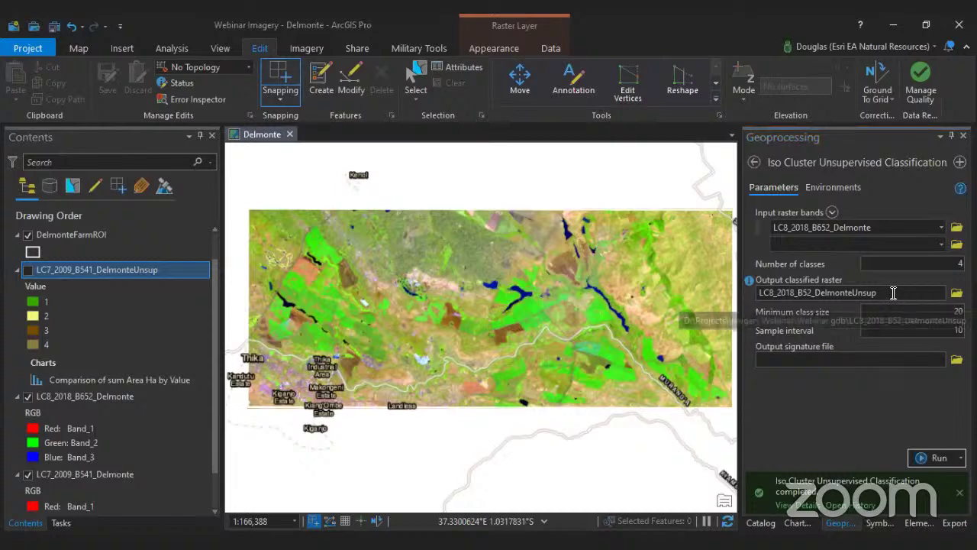
pyautogui.click(863, 296)
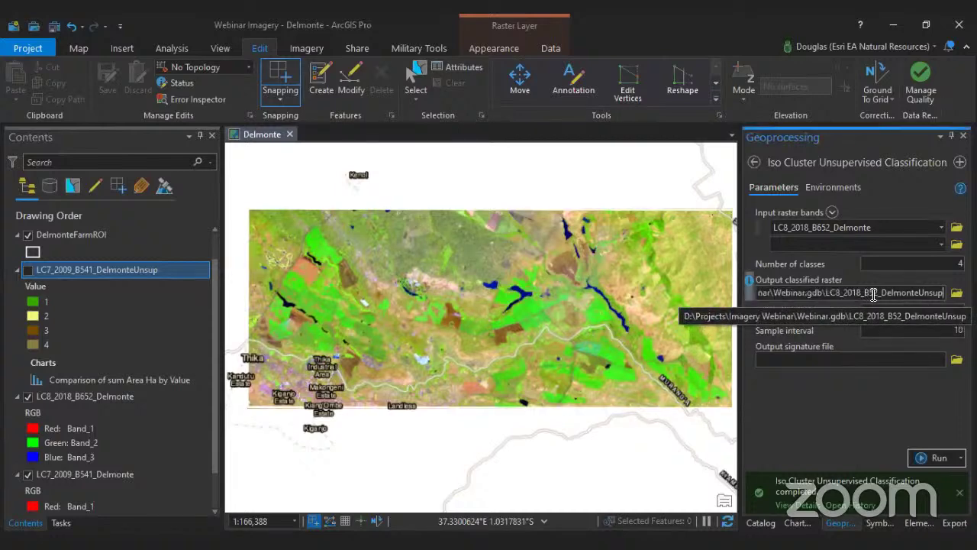
pyautogui.click(875, 298)
pyautogui.press('BackSpace')
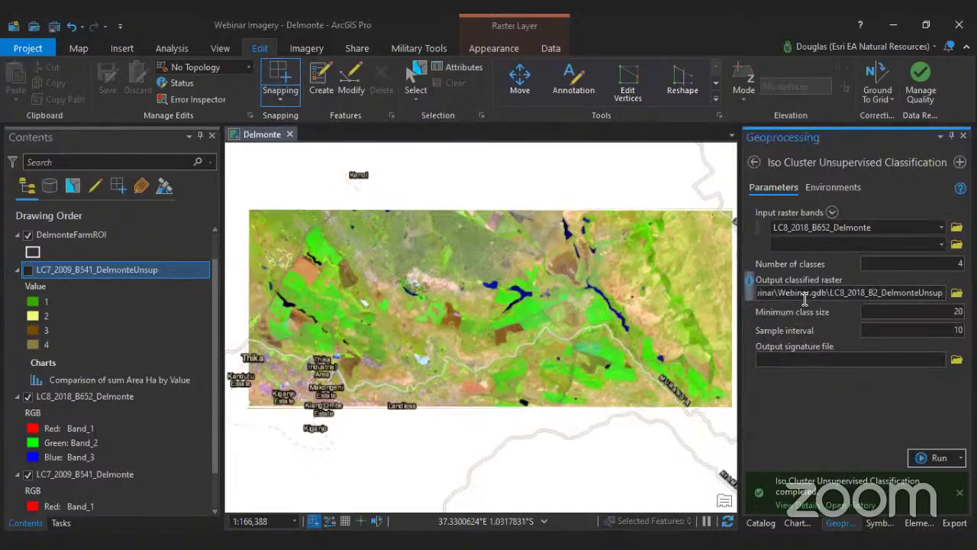
pyautogui.write('6')
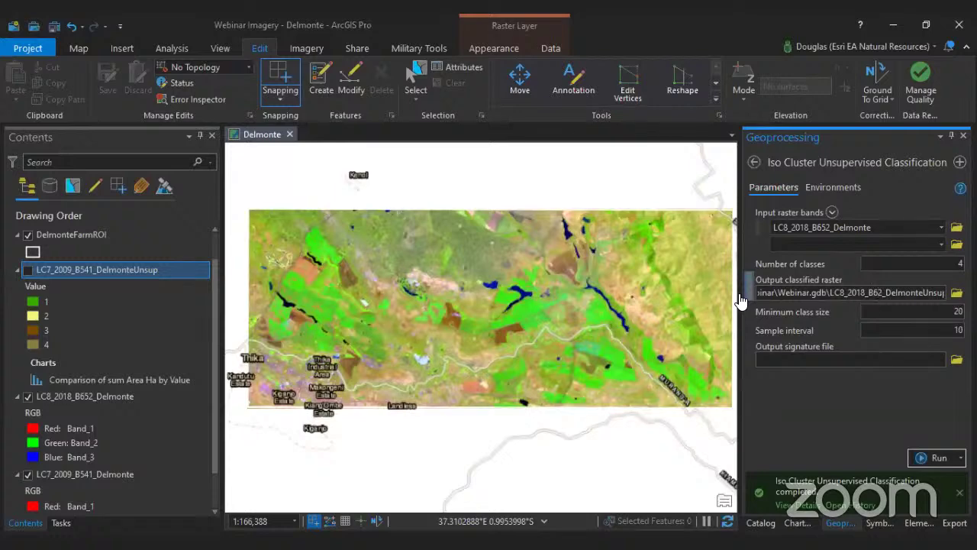
pyautogui.write('5')
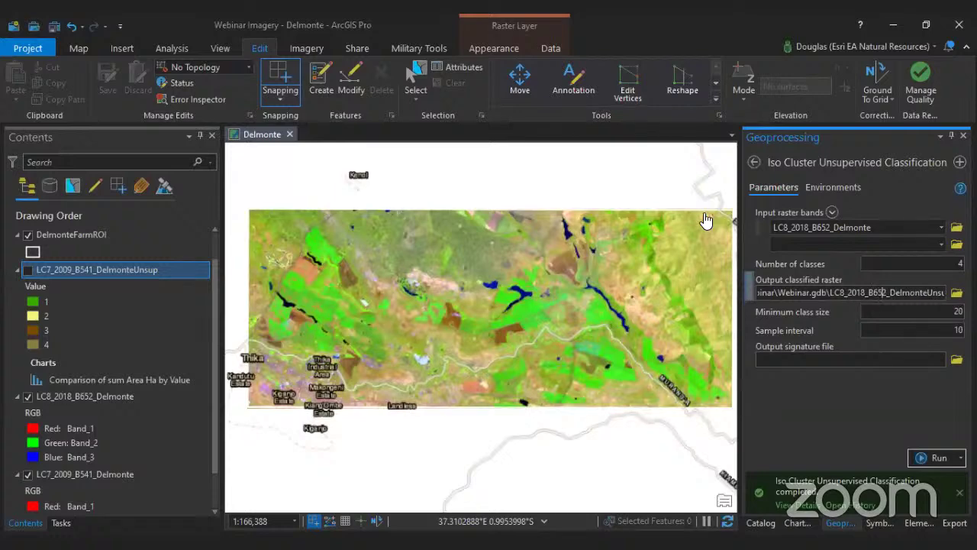
pyautogui.click(651, 227)
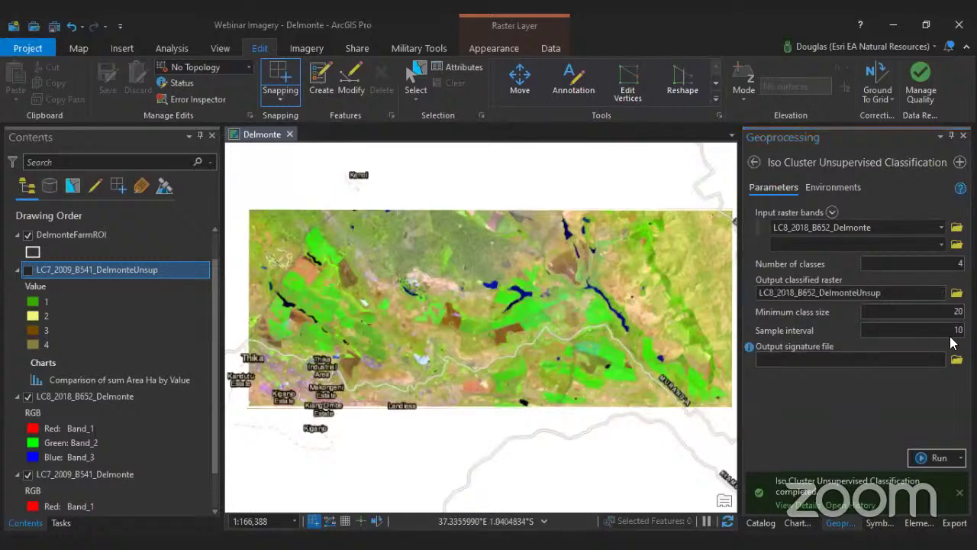
# - Run Iso Cluster on the 2018 imagery to create the four-class LC8_2018_B652_DelmonteUnsup layer
pyautogui.click(935, 458)
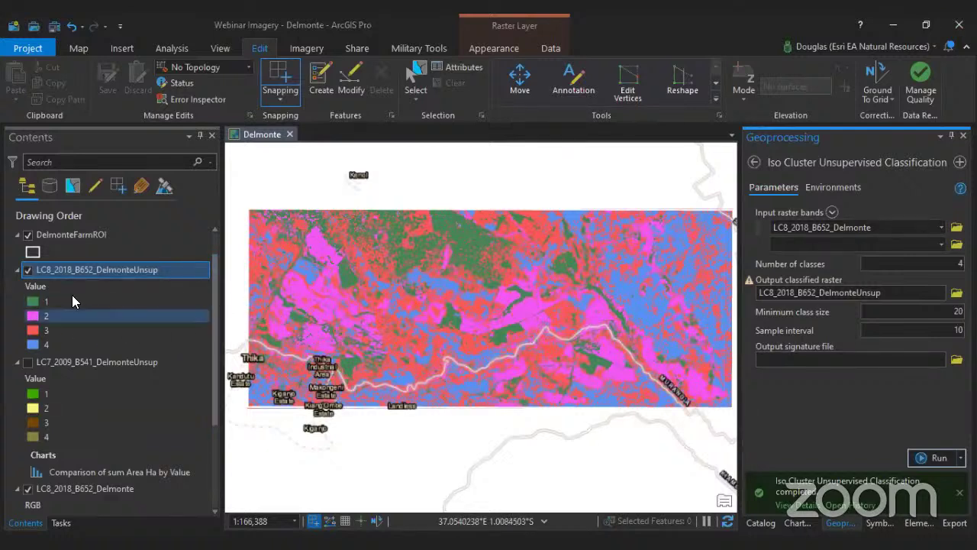
pyautogui.click(29, 490)
pyautogui.scroll(-3, 111, 435)
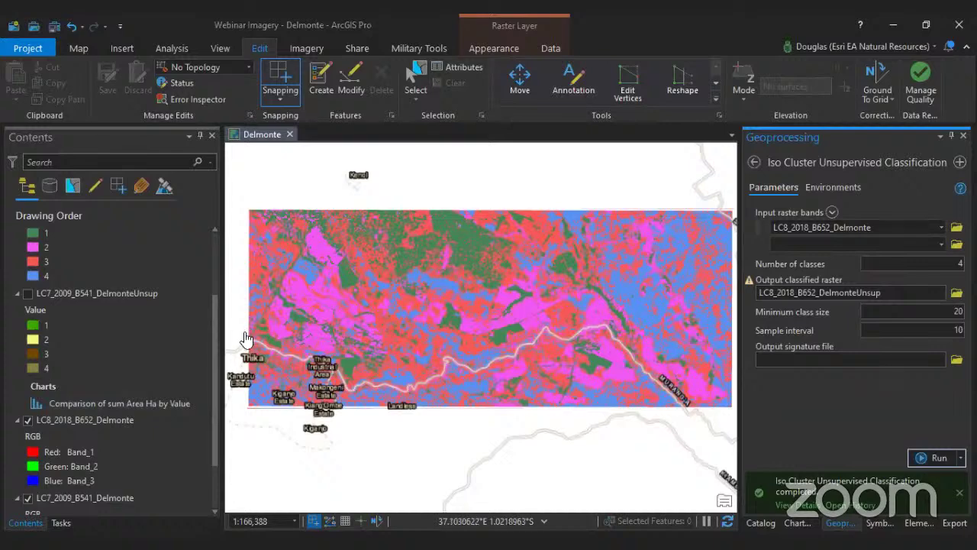
pyautogui.scroll(1, 246, 328)
pyautogui.scroll(1, 246, 328)
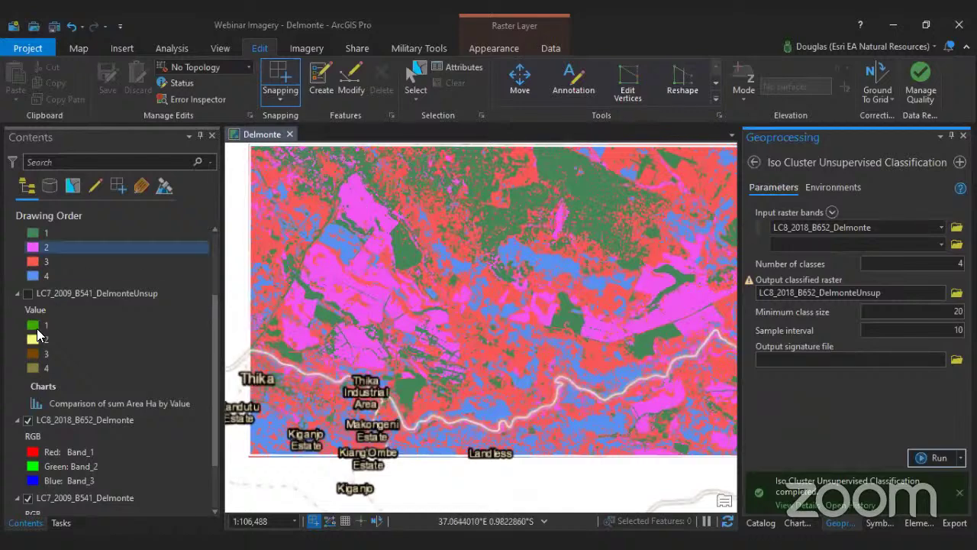
pyautogui.scroll(2, 87, 343)
# - Inspect the legend classes and toggle the 2018 classification off and on against the imagery
pyautogui.click(87, 345)
pyautogui.click(30, 302)
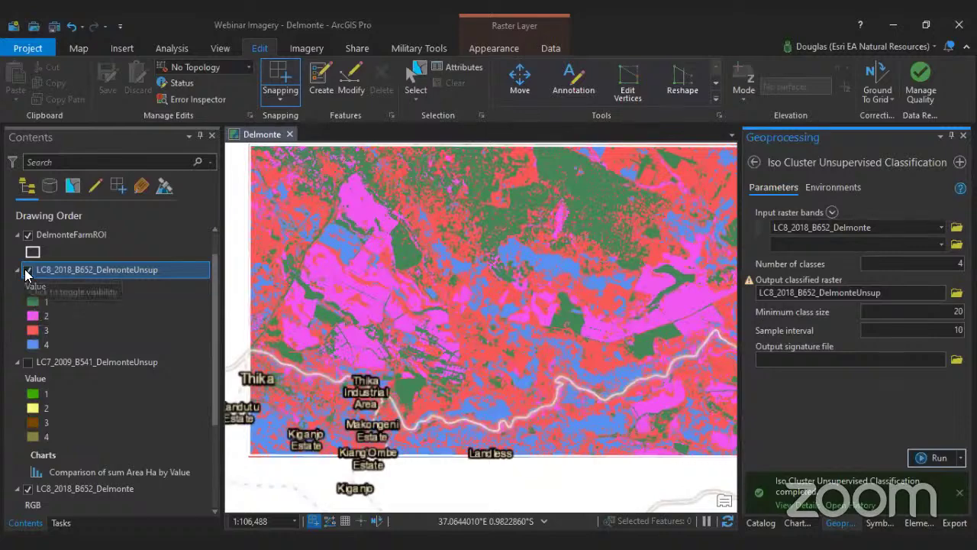
pyautogui.click(27, 270)
pyautogui.scroll(3, 316, 286)
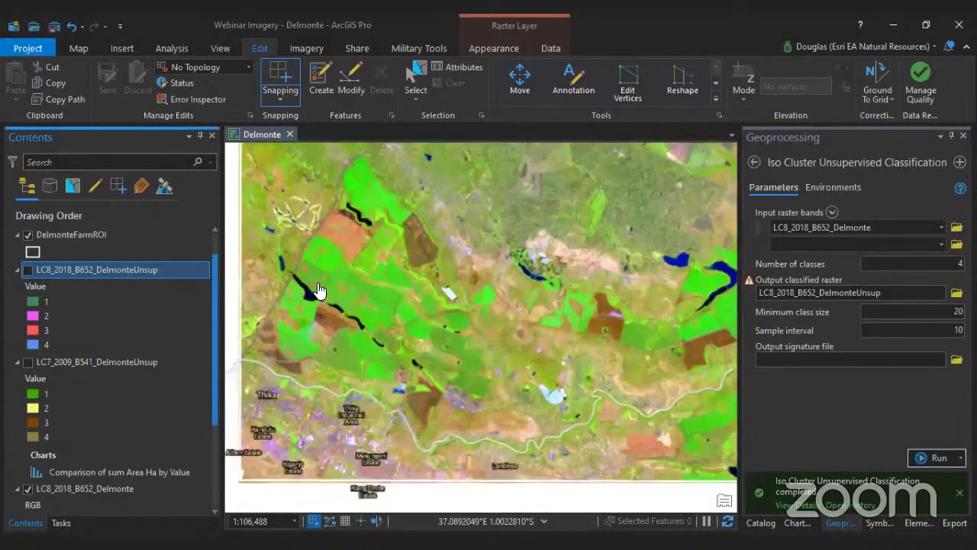
pyautogui.click(27, 270)
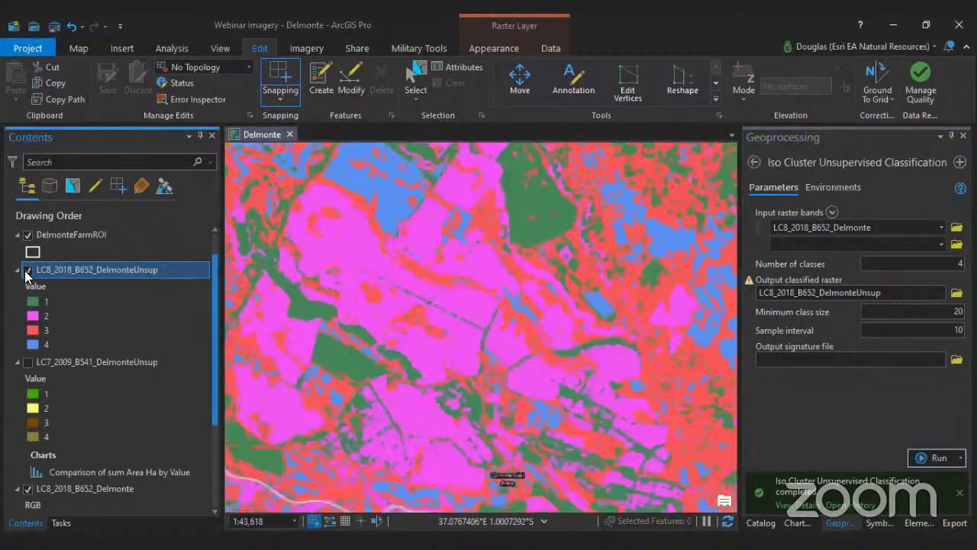
# - Recolour class 2 dark olive instead of pink and compare it with the imagery
pyautogui.click(28, 270)
pyautogui.click(28, 270)
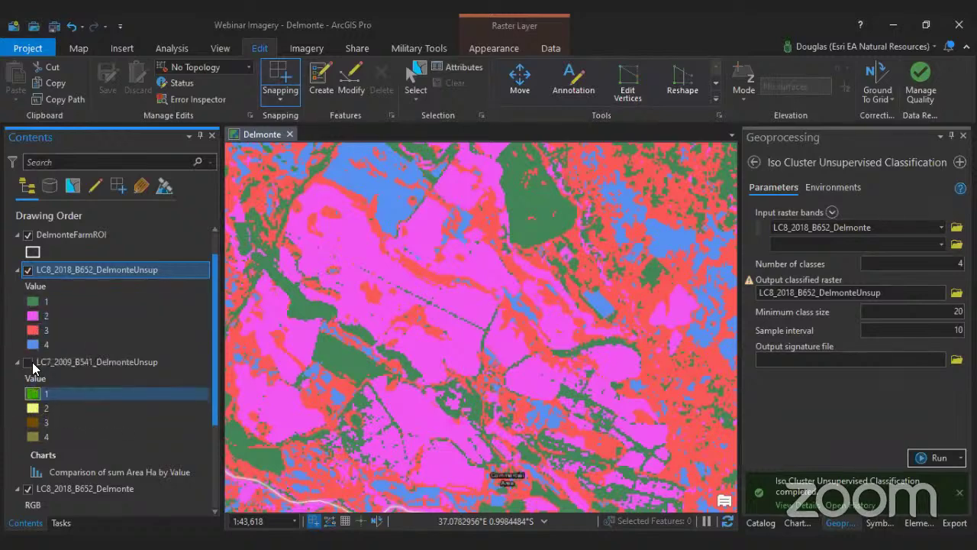
pyautogui.rightClick(32, 316)
pyautogui.click(122, 425)
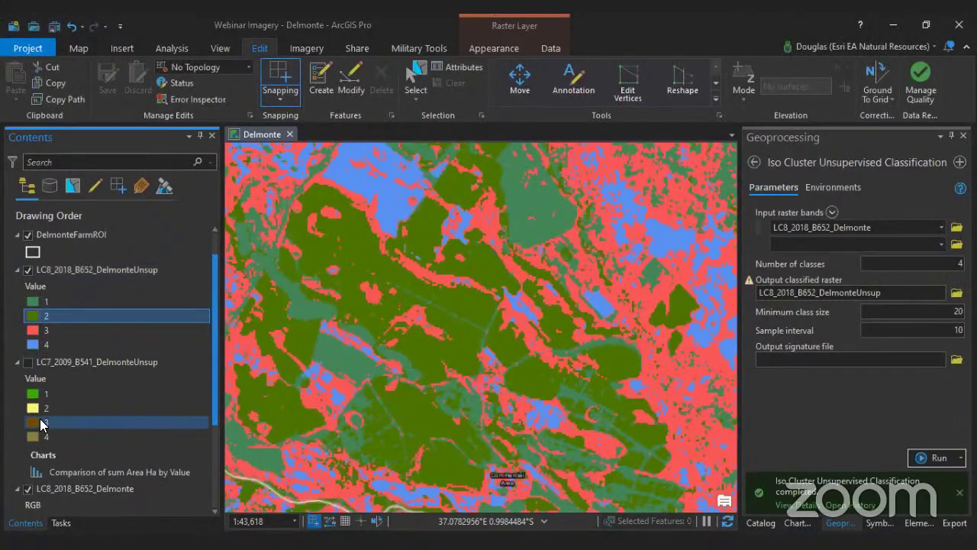
pyautogui.click(28, 272)
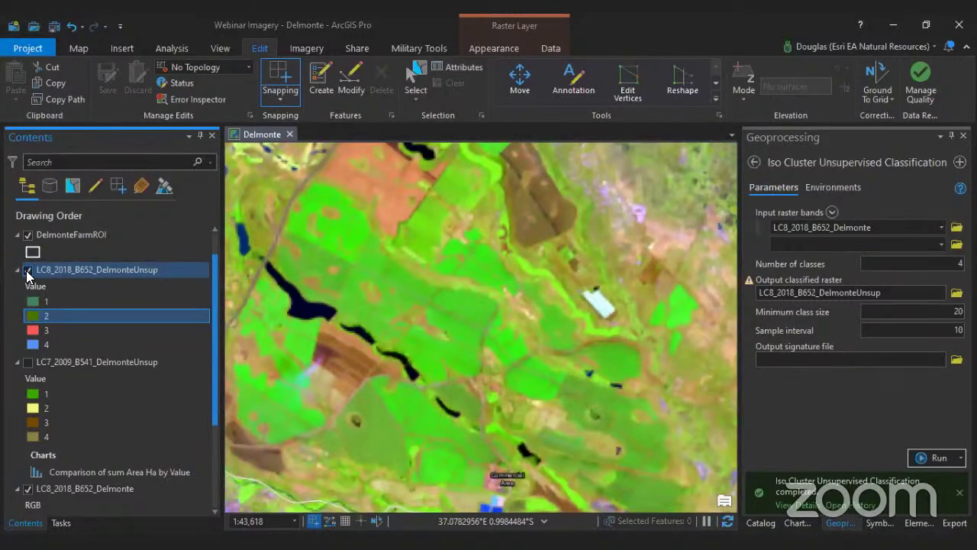
pyautogui.click(28, 271)
pyautogui.click(28, 271)
pyautogui.click(28, 271)
pyautogui.click(28, 271)
pyautogui.click(28, 271)
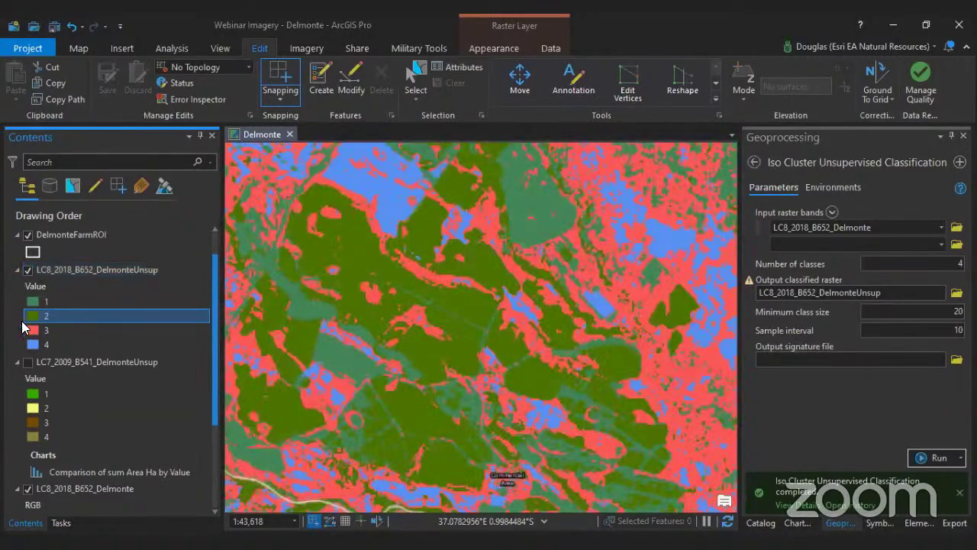
# - Make class 1 pale yellow and flick the classification off and on to compare
pyautogui.click(32, 301)
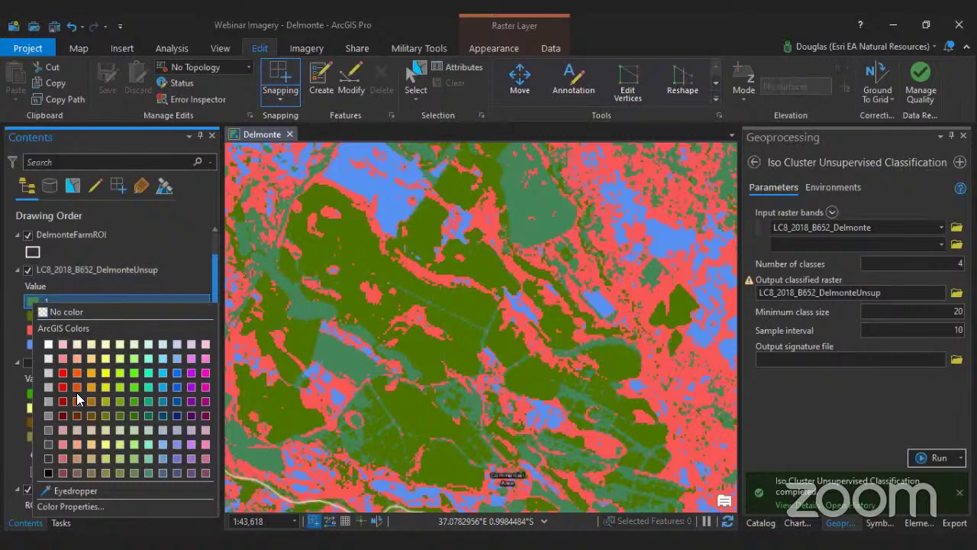
pyautogui.click(102, 359)
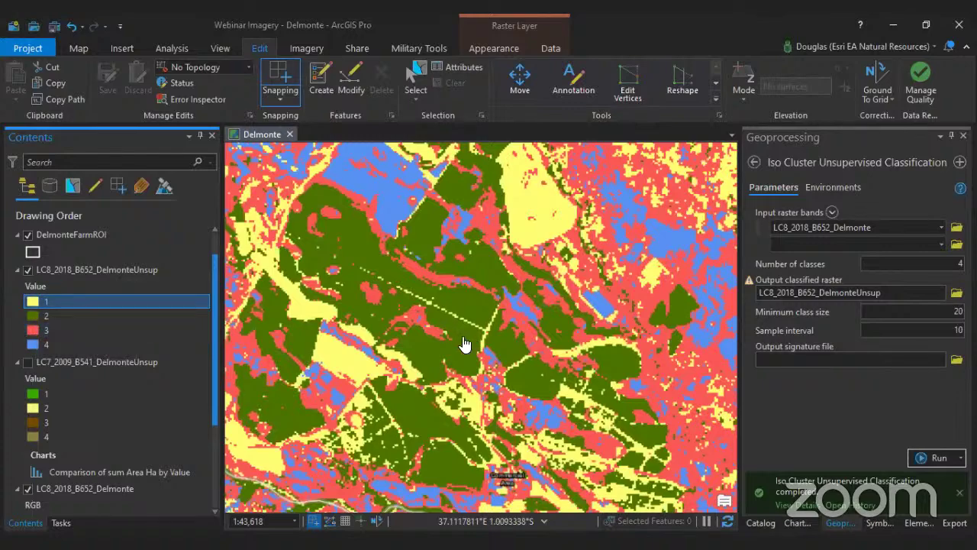
pyautogui.scroll(-3, 464, 343)
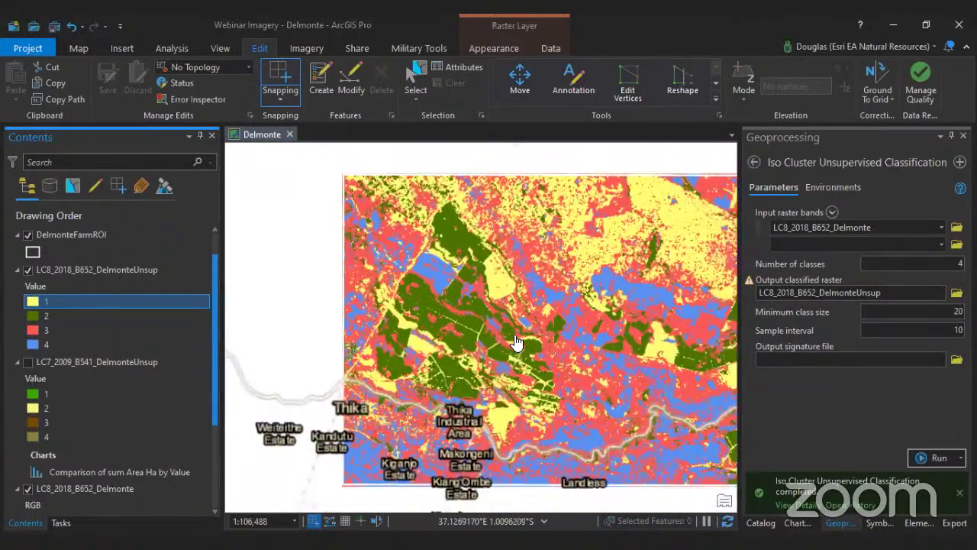
pyautogui.scroll(2, 516, 341)
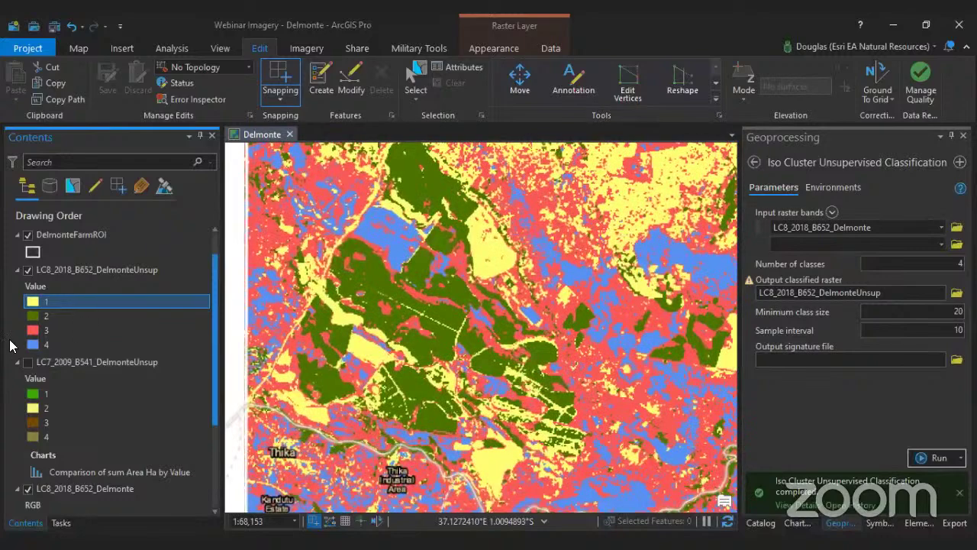
pyautogui.click(27, 270)
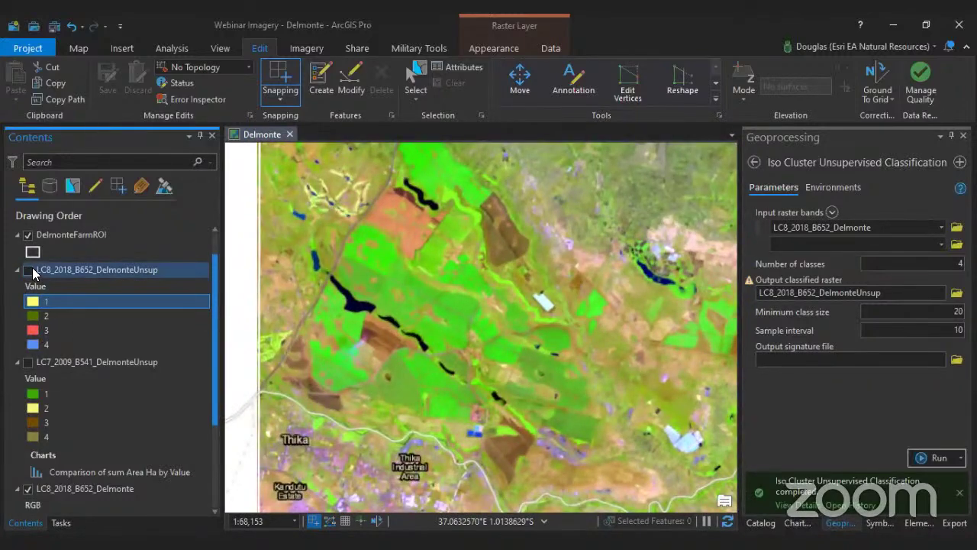
pyautogui.click(27, 270)
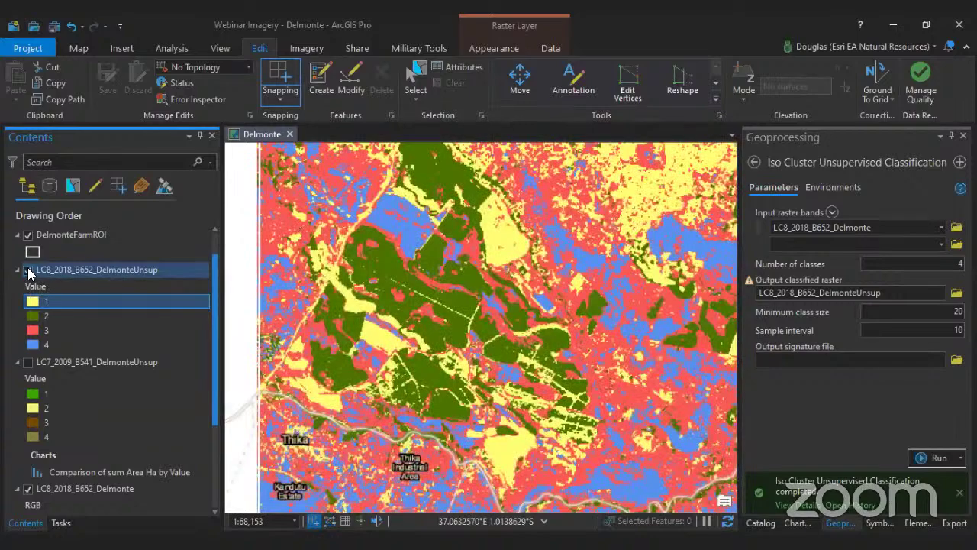
pyautogui.click(27, 270)
pyautogui.click(27, 270)
pyautogui.click(27, 271)
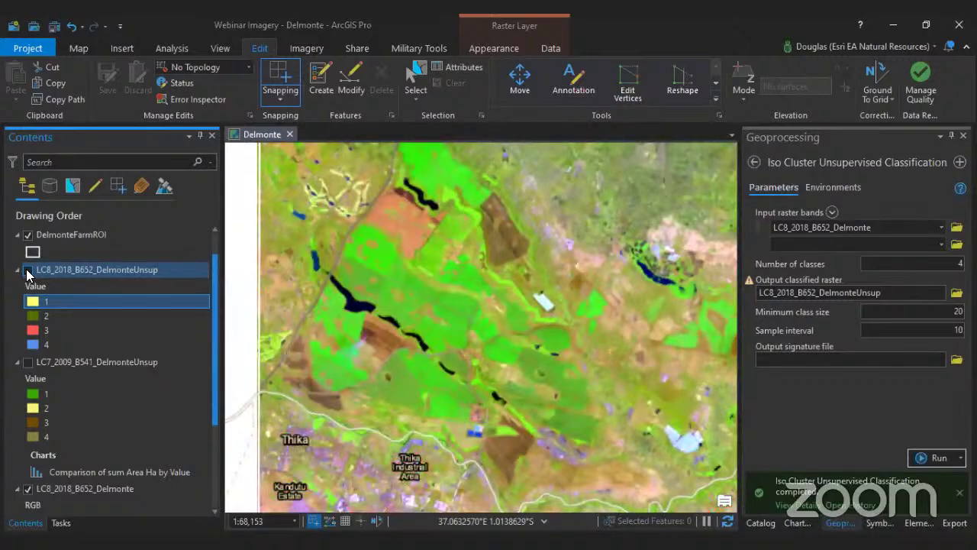
pyautogui.click(27, 271)
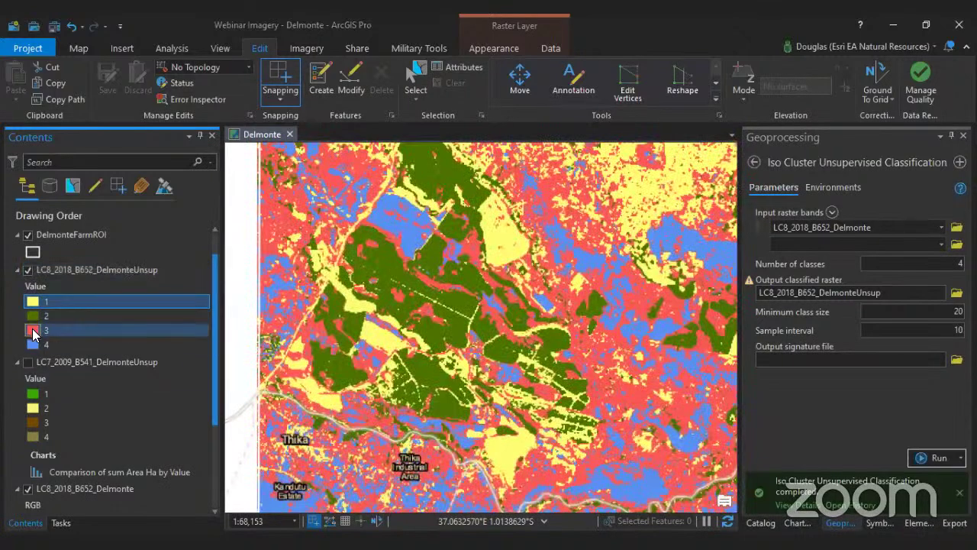
# - Change class 3 from red to brown in the ArcGIS Colors palette
pyautogui.click(32, 332)
pyautogui.rightClick(33, 332)
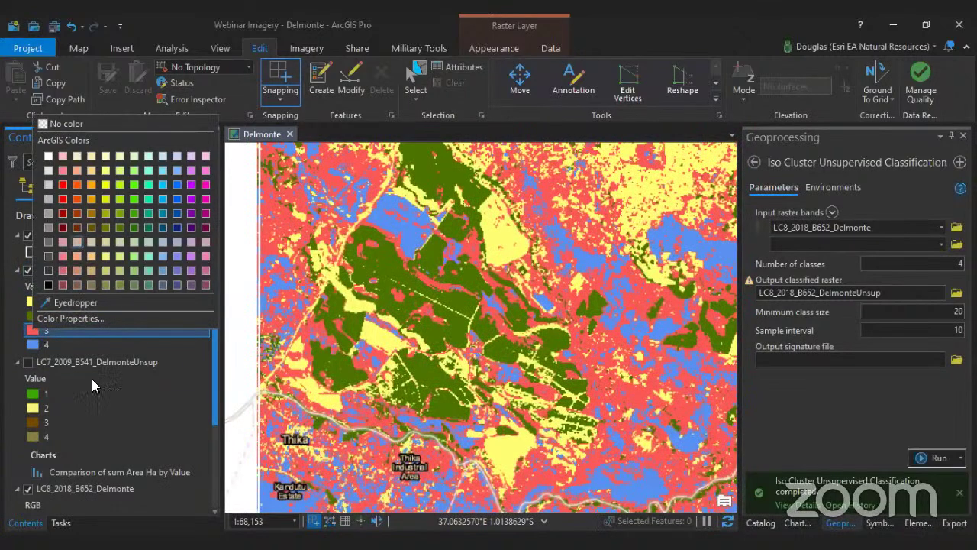
pyautogui.click(90, 227)
pyautogui.scroll(-2, 455, 375)
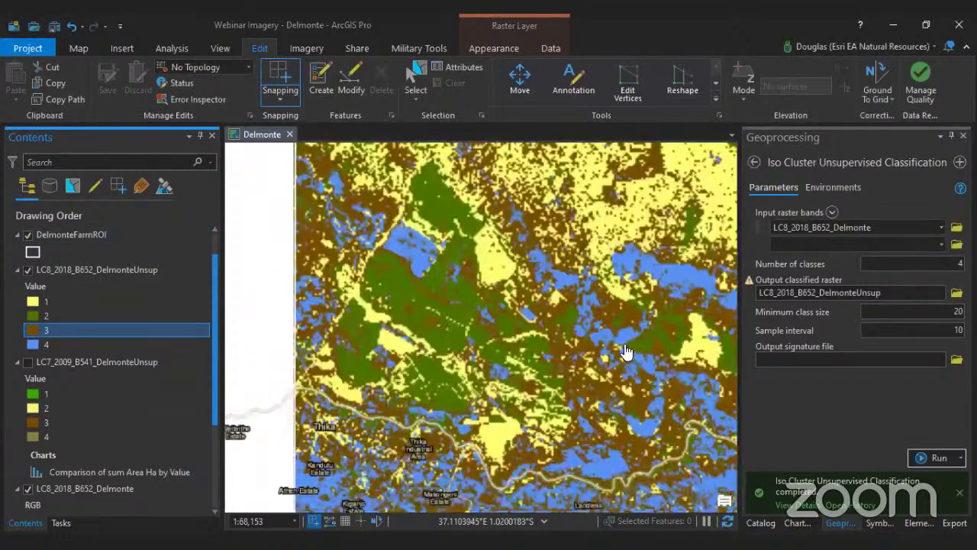
pyautogui.scroll(2, 602, 350)
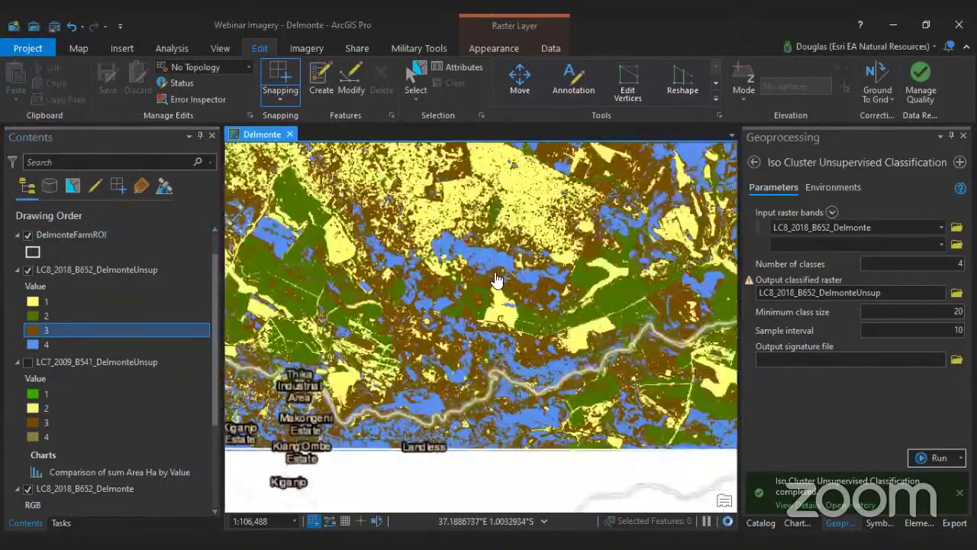
pyautogui.scroll(-2, 508, 317)
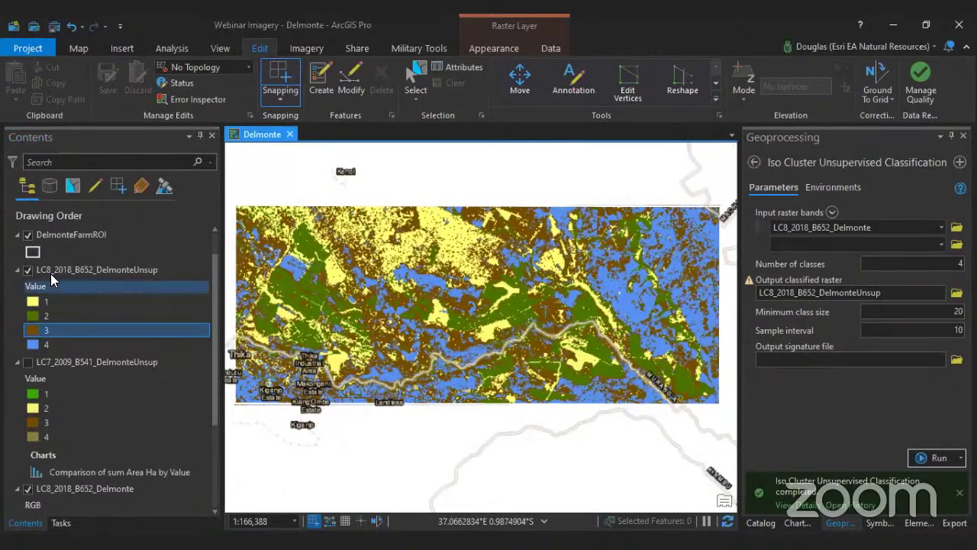
pyautogui.click(50, 273)
# - In the layer's attribute table, add and save Double field AreaHa2018 with alias 'Area Ha 2018'
pyautogui.rightClick(51, 274)
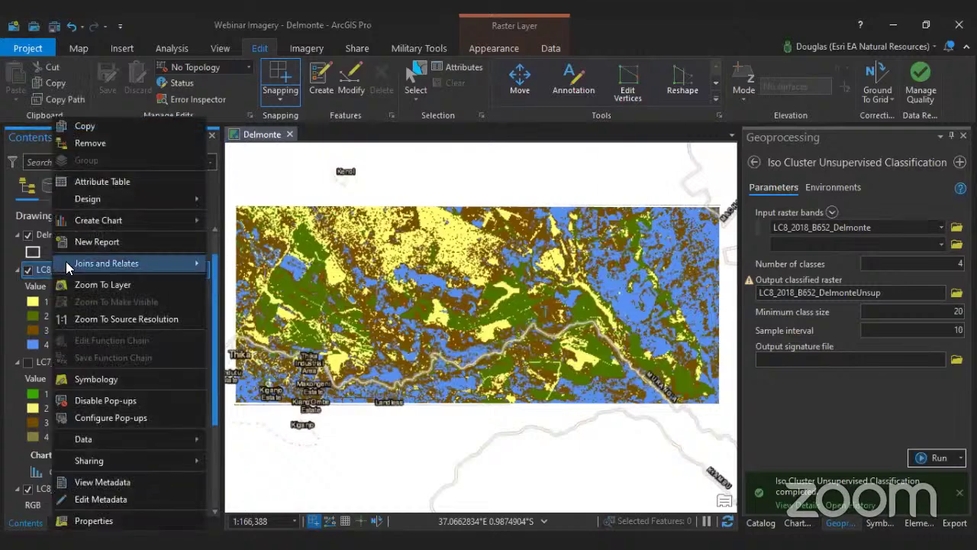
pyautogui.click(95, 185)
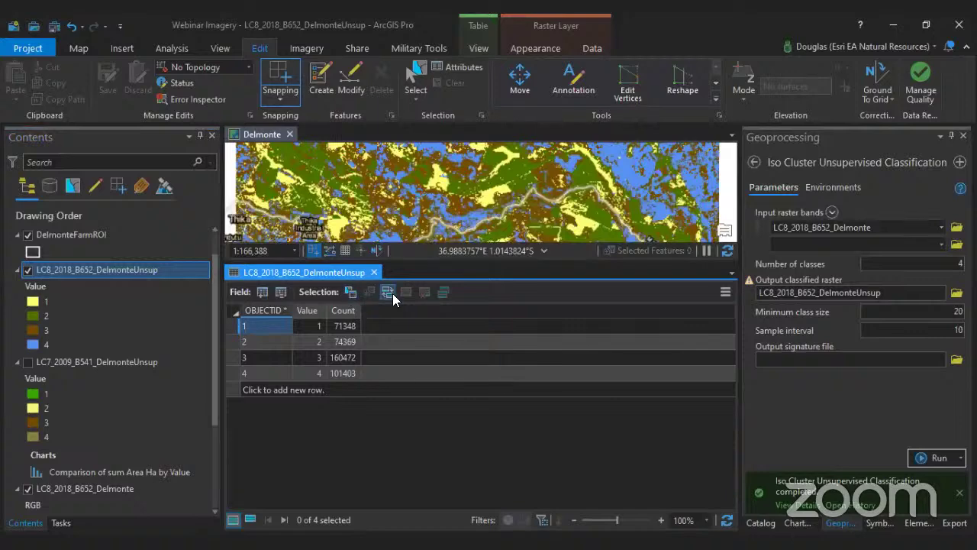
pyautogui.click(261, 292)
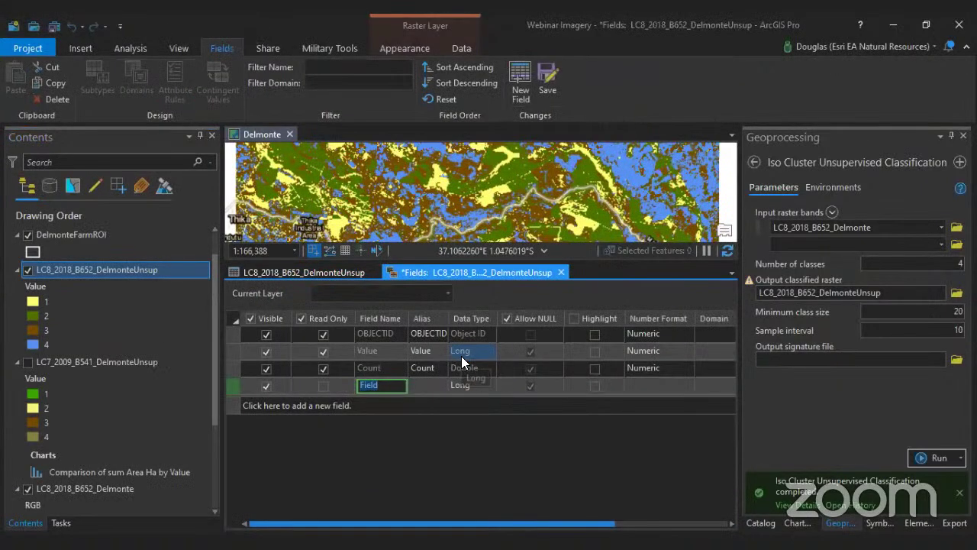
pyautogui.write('AreaH')
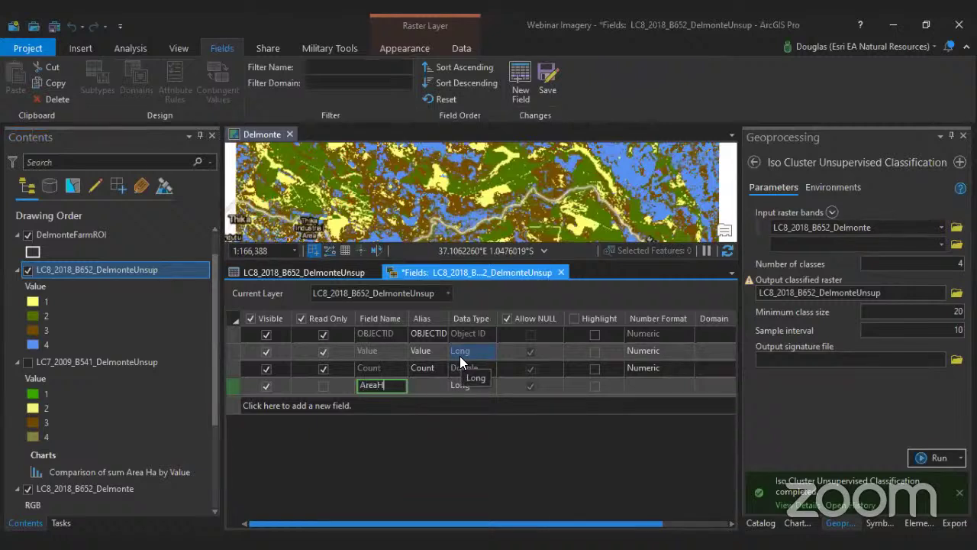
pyautogui.write('a2018')
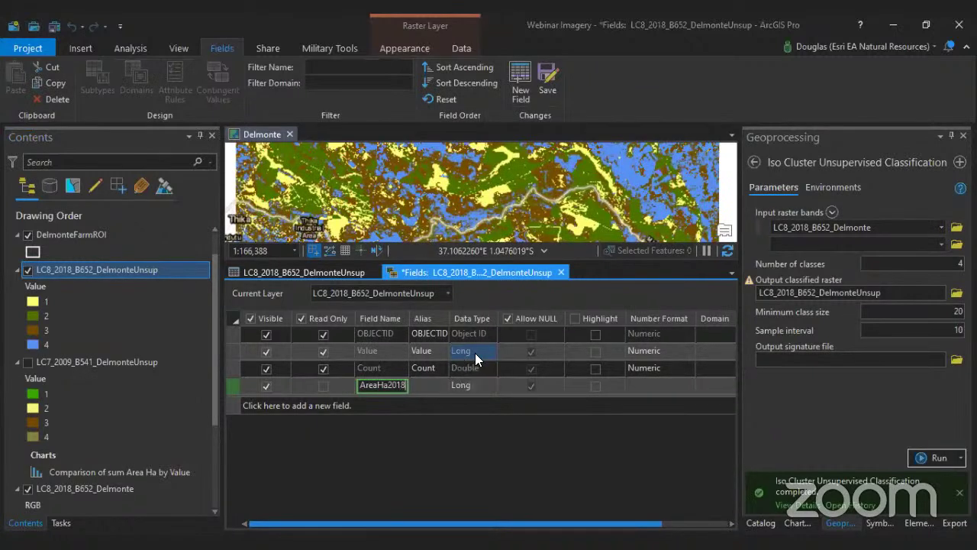
pyautogui.click(434, 385)
pyautogui.write('A')
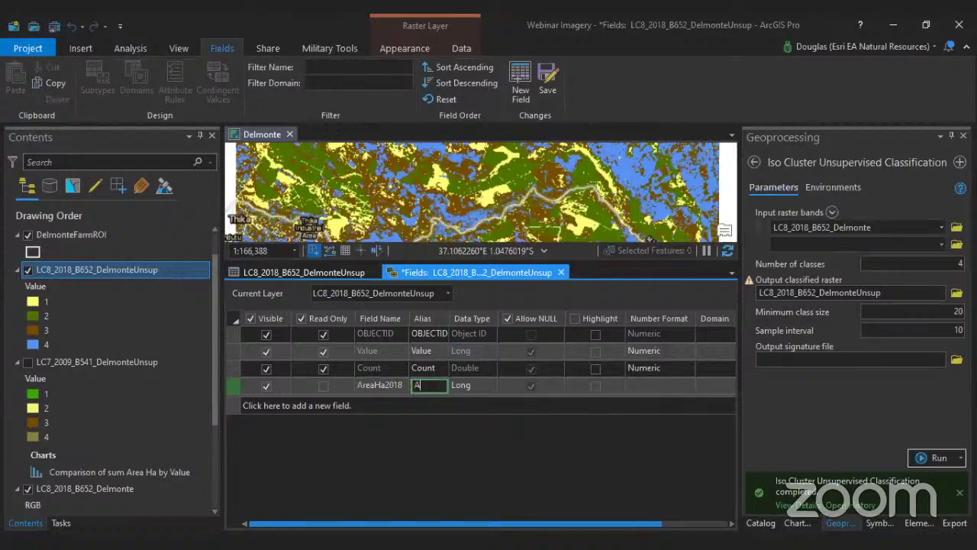
pyautogui.write('rea Ha')
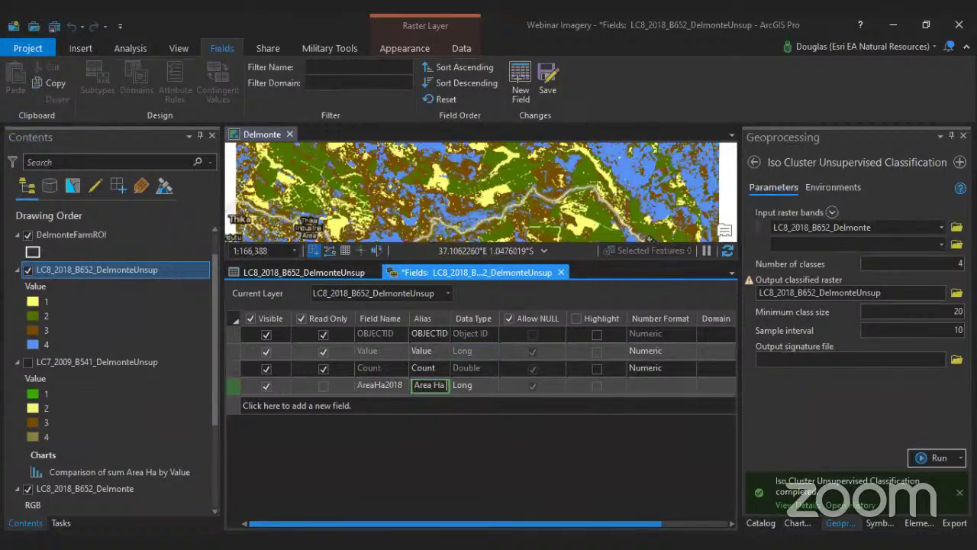
pyautogui.write(' 2018')
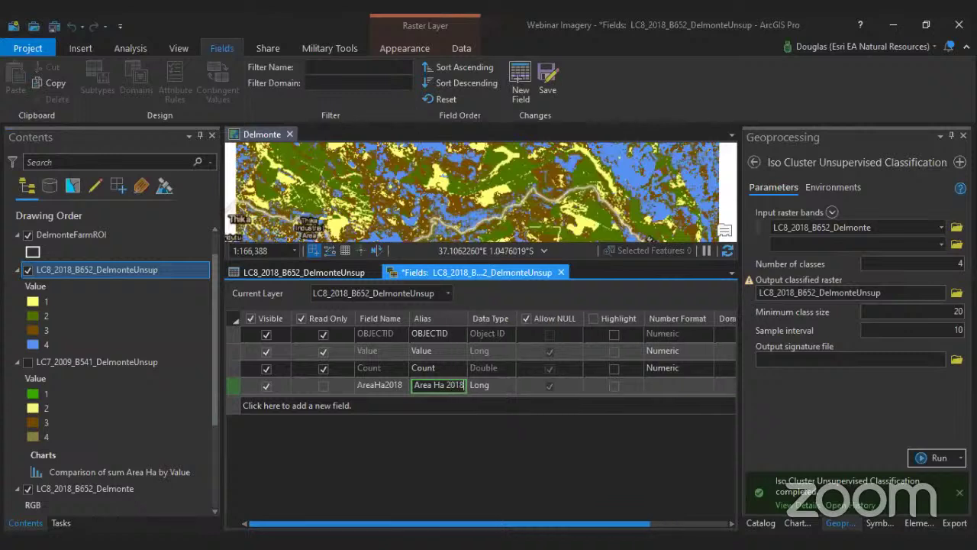
pyautogui.click(490, 385)
pyautogui.click(490, 385)
pyautogui.click(480, 443)
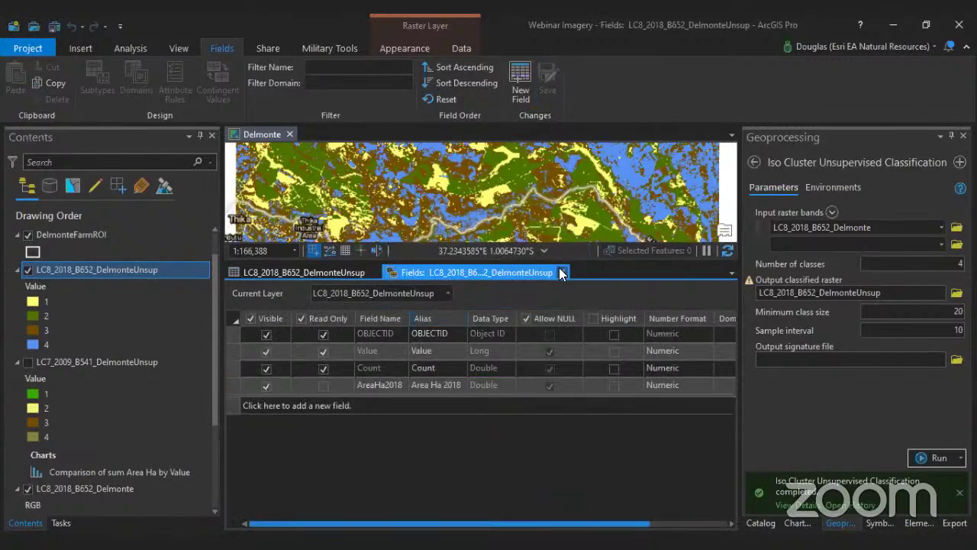
pyautogui.click(562, 273)
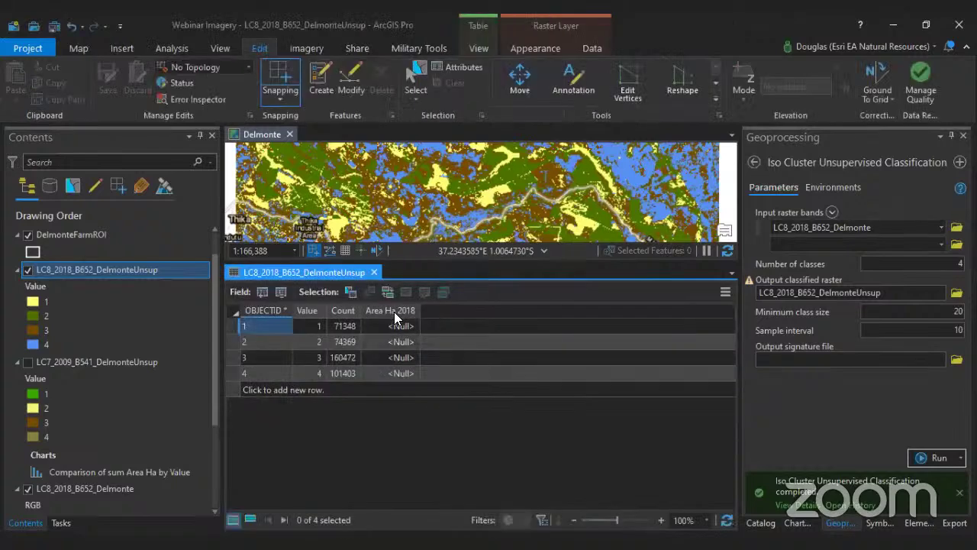
# - Calculate Area Ha 2018 as (!Count! * 900) / 10000 hectares for each class
pyautogui.rightClick(395, 317)
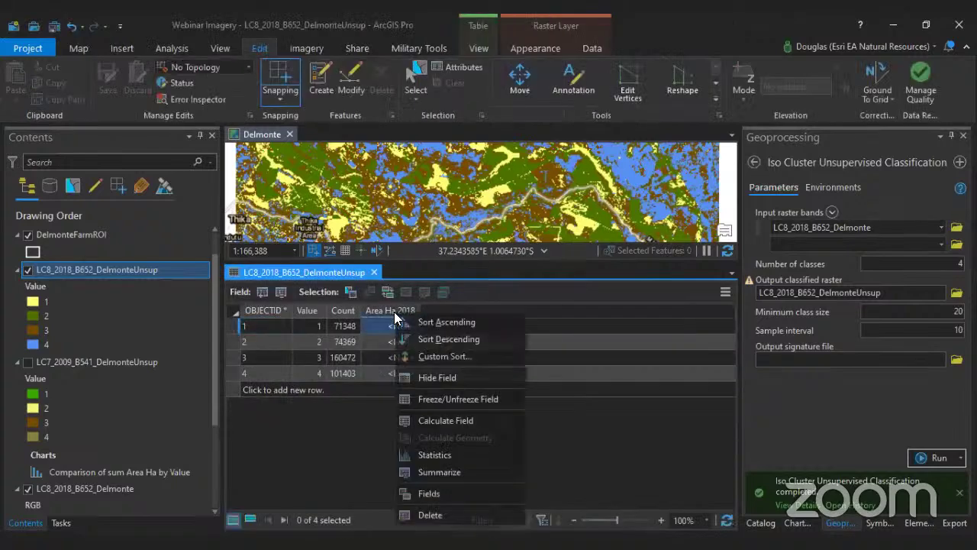
pyautogui.click(445, 421)
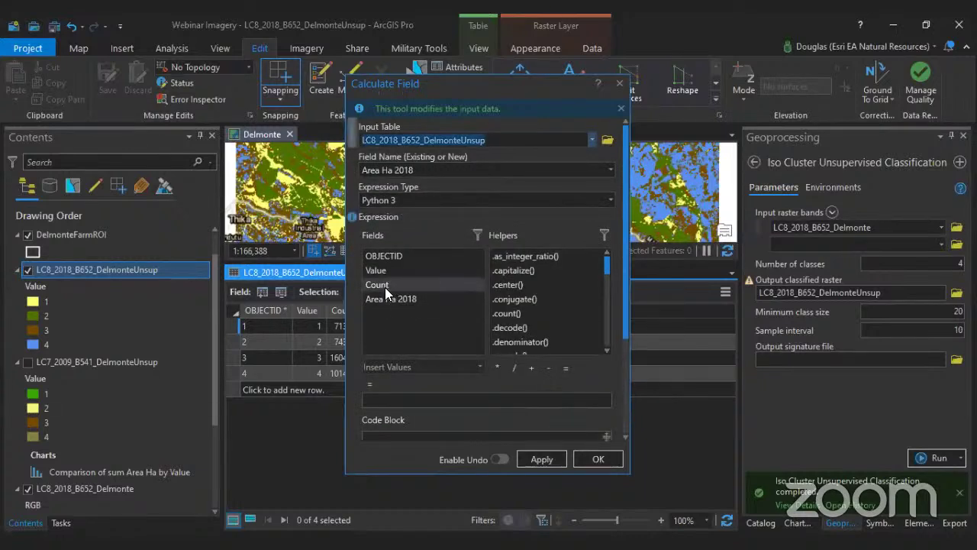
pyautogui.doubleClick(385, 287)
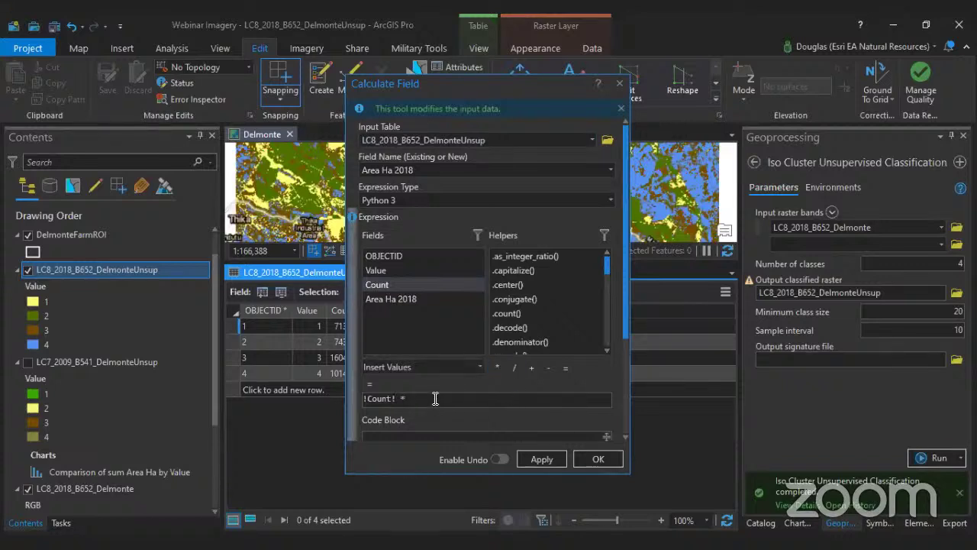
pyautogui.write('* 900)')
pyautogui.press('Left')
pyautogui.press('Left')
pyautogui.press('Home')
pyautogui.write('(')
pyautogui.click(515, 367)
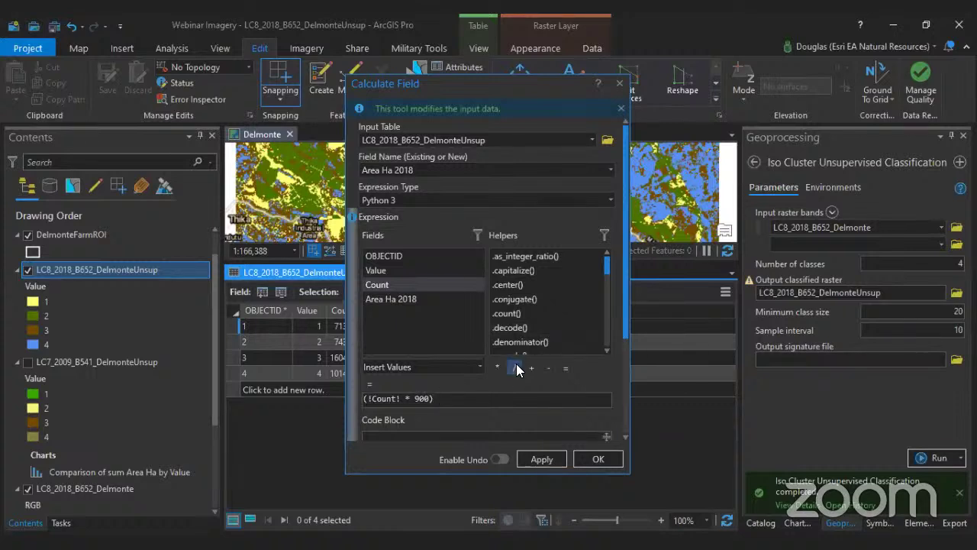
pyautogui.write('10000')
pyautogui.click(547, 461)
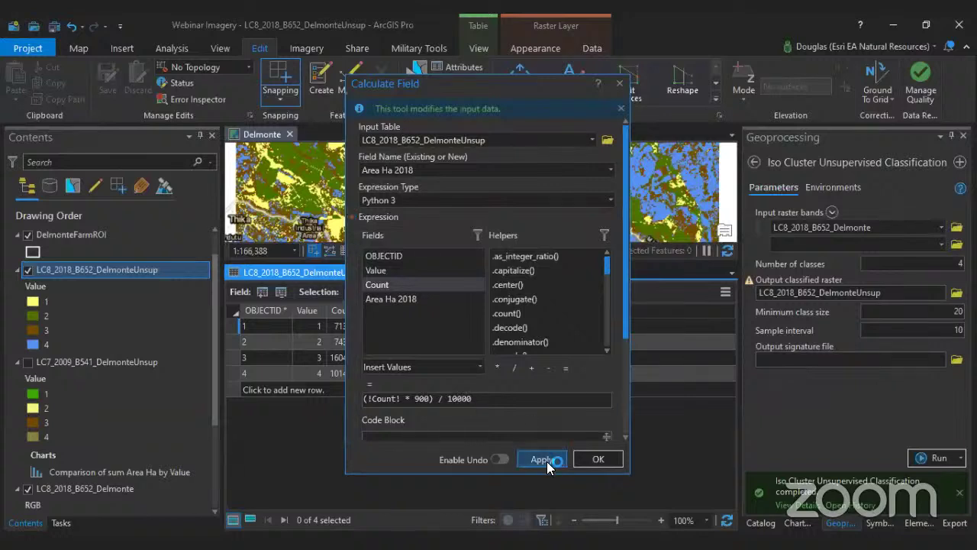
pyautogui.click(619, 82)
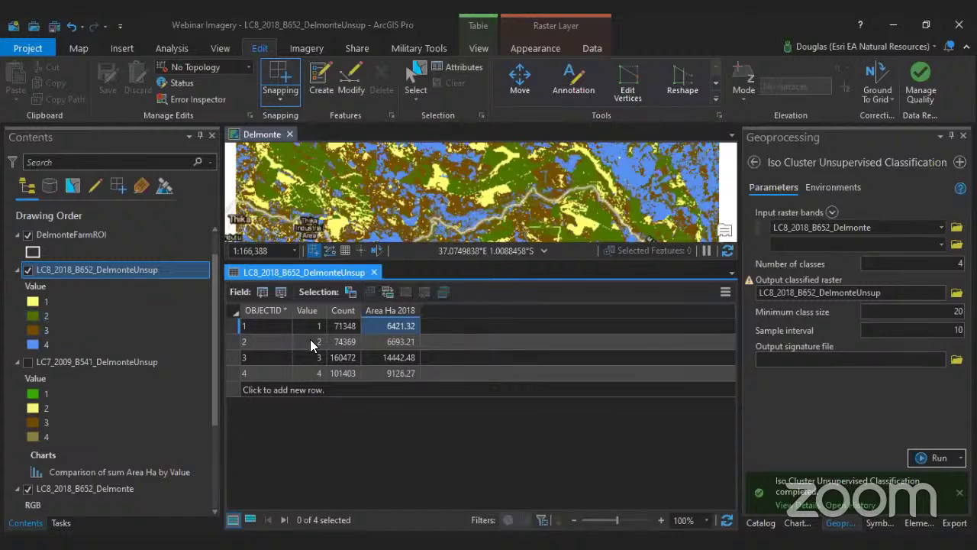
# - Close the 2018 attribute table, review the 2009 layer's table, then close it
pyautogui.click(374, 273)
pyautogui.click(89, 362)
pyautogui.rightClick(89, 362)
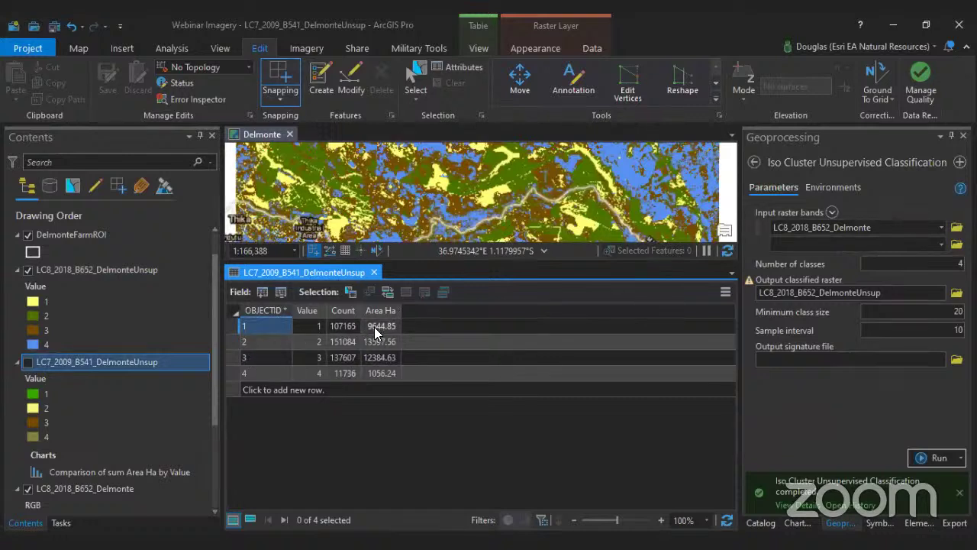
pyautogui.click(374, 273)
# - Create a 2018 bar chart with OBJECTID categories and Sum of Area Ha 2018
pyautogui.click(95, 269)
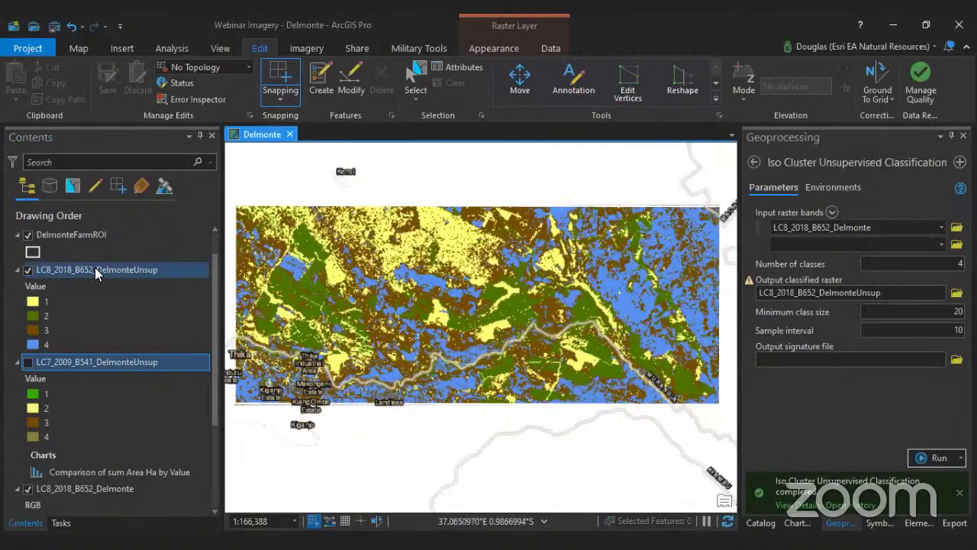
pyautogui.rightClick(97, 270)
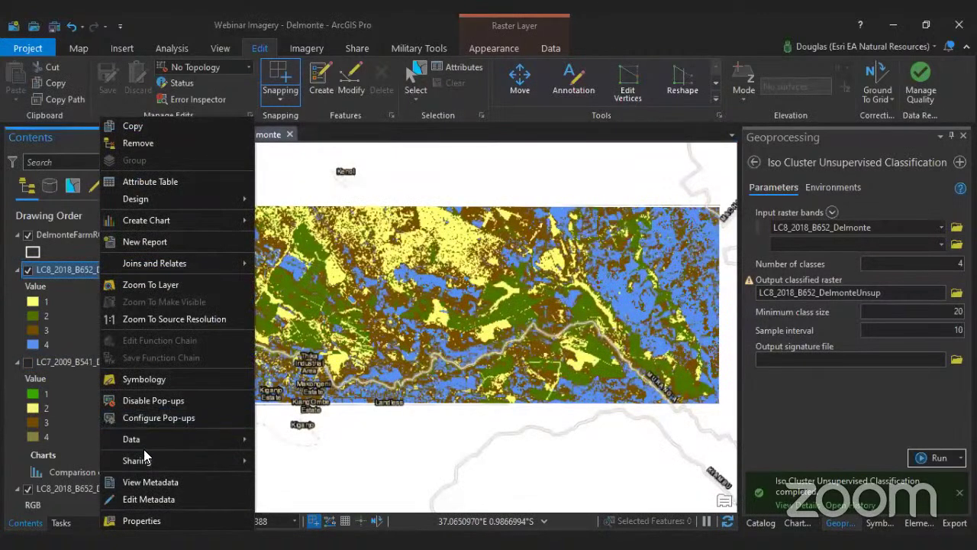
pyautogui.moveTo(152, 222)
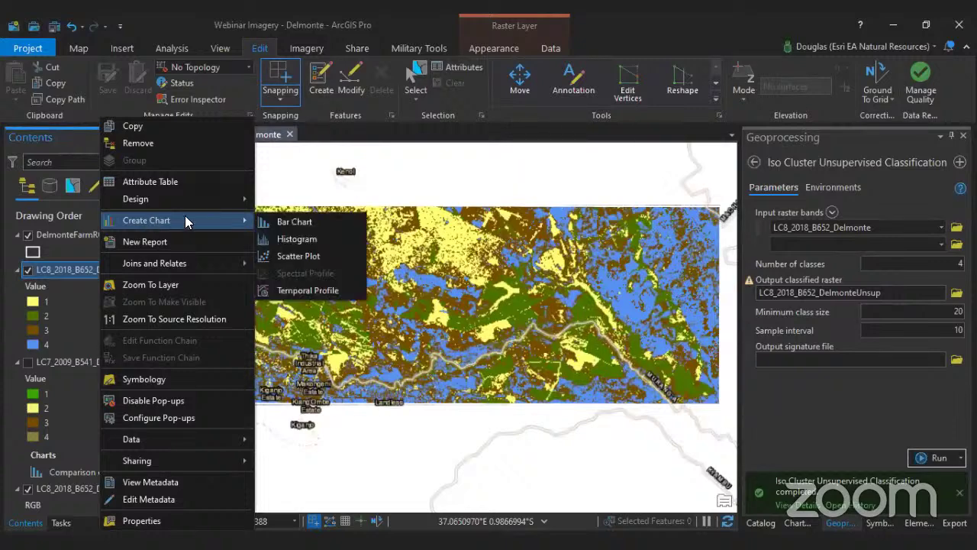
pyautogui.click(302, 226)
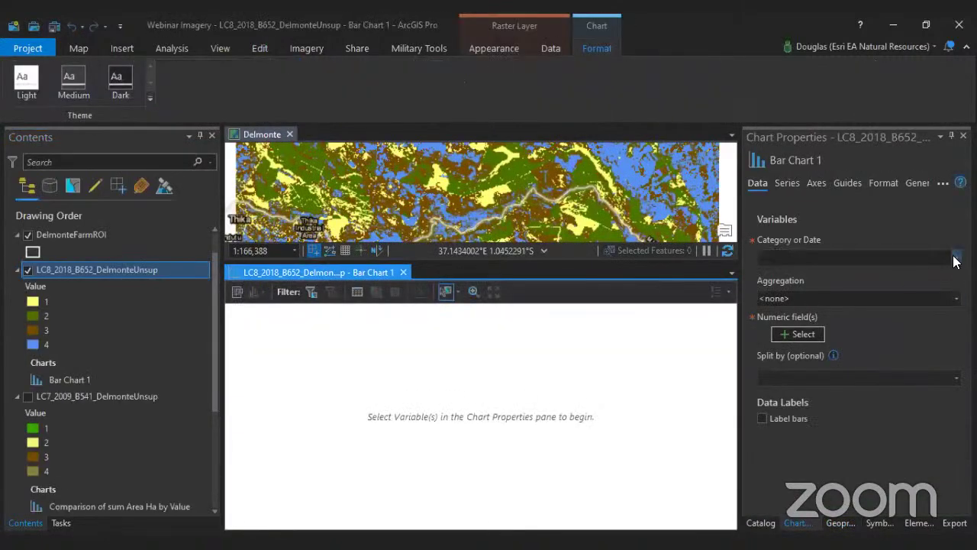
pyautogui.click(955, 259)
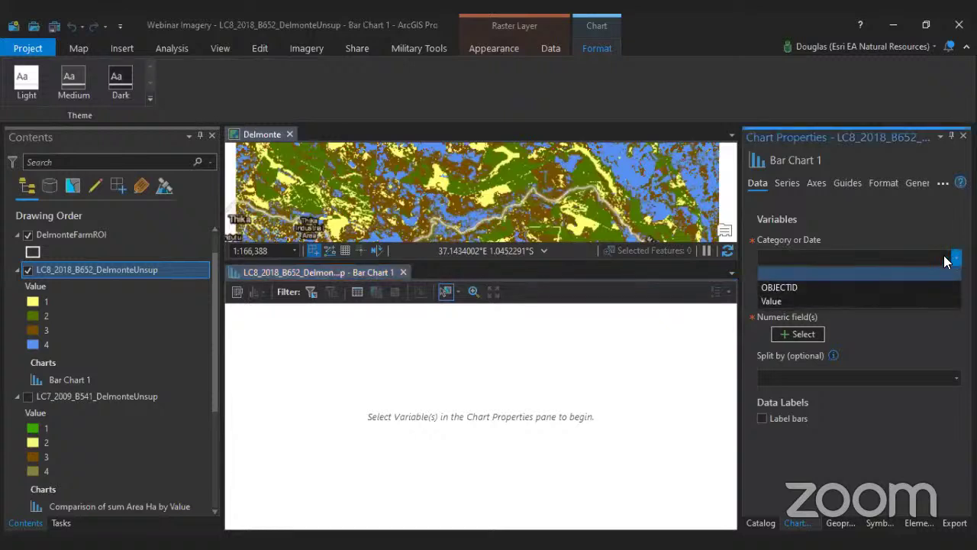
pyautogui.click(955, 259)
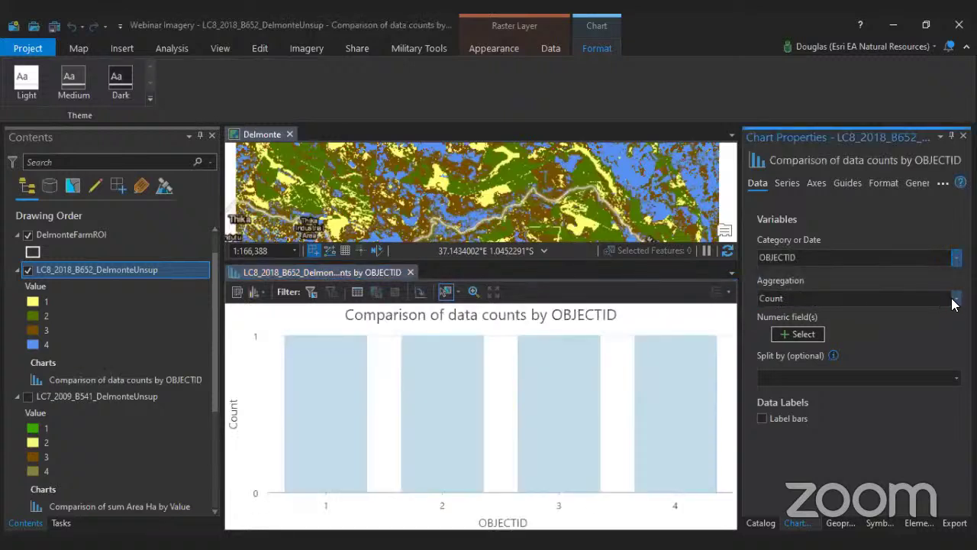
pyautogui.click(955, 298)
pyautogui.click(789, 342)
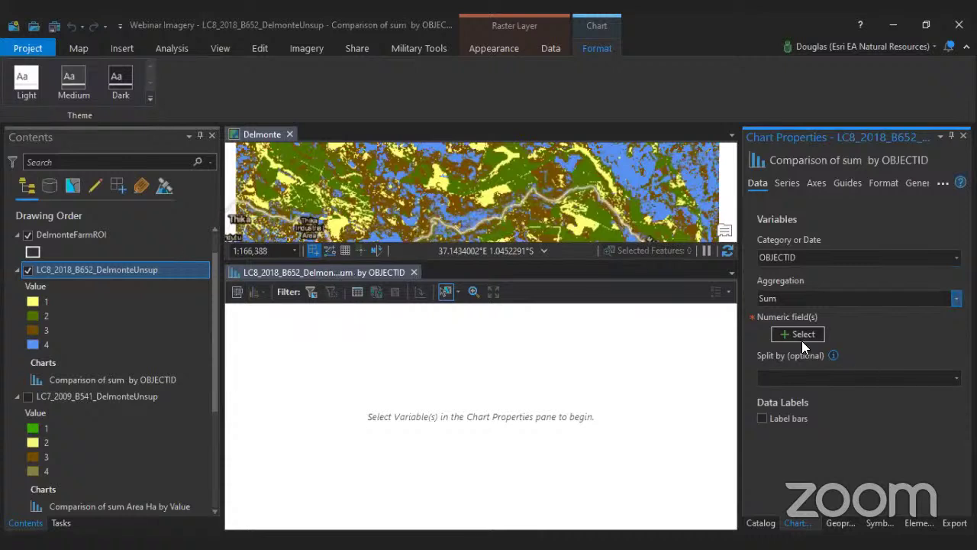
pyautogui.click(801, 336)
pyautogui.click(765, 403)
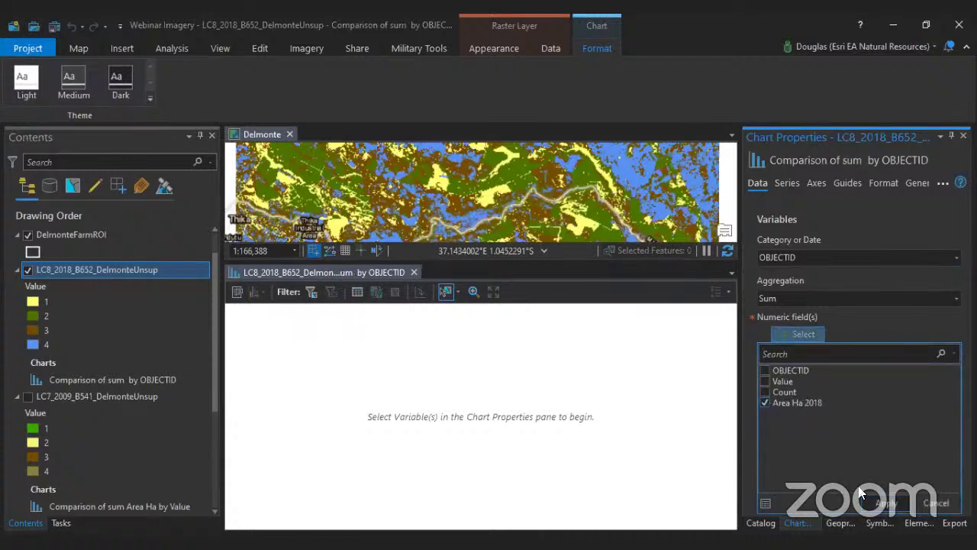
pyautogui.click(886, 504)
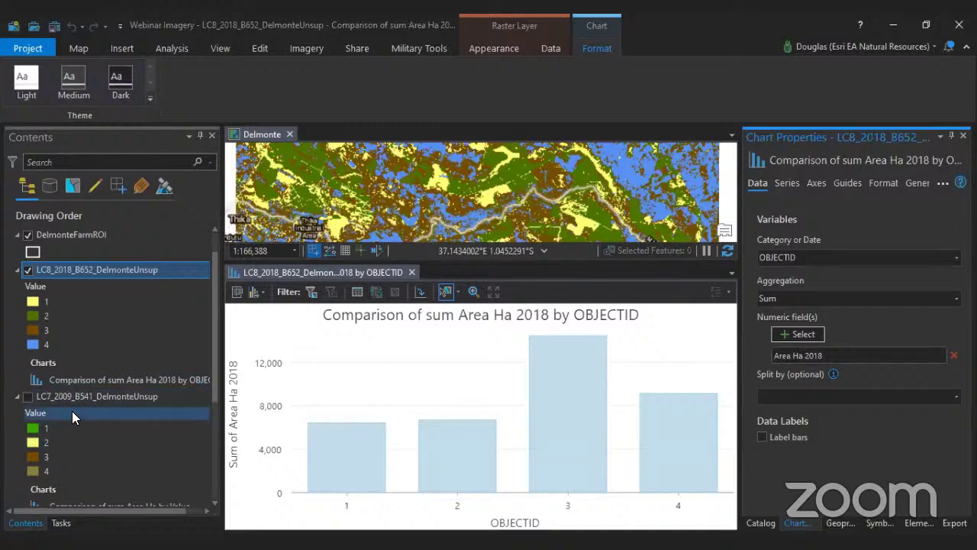
pyautogui.scroll(-3, 71, 411)
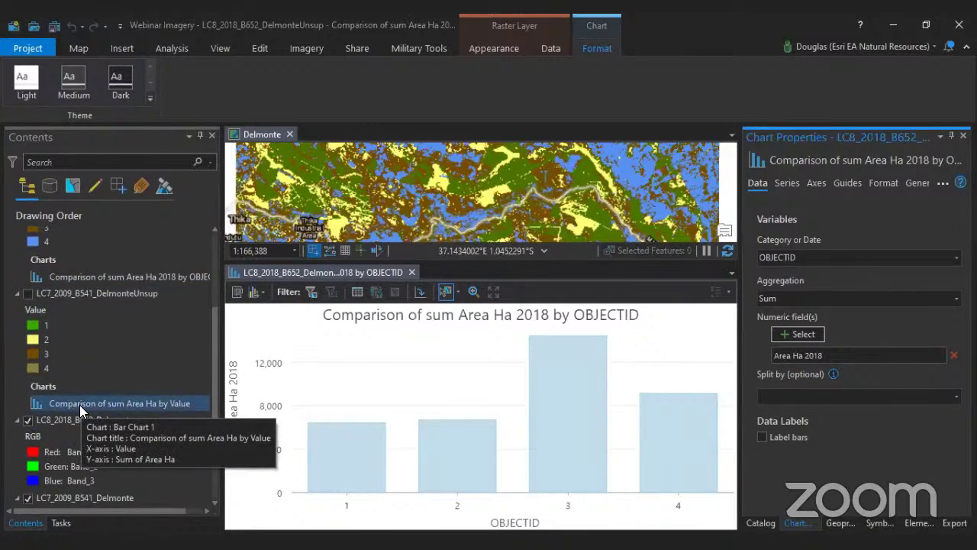
# - Open the 2009 area chart and compare it with the 2018 chart
pyautogui.click(80, 404)
pyautogui.rightClick(79, 405)
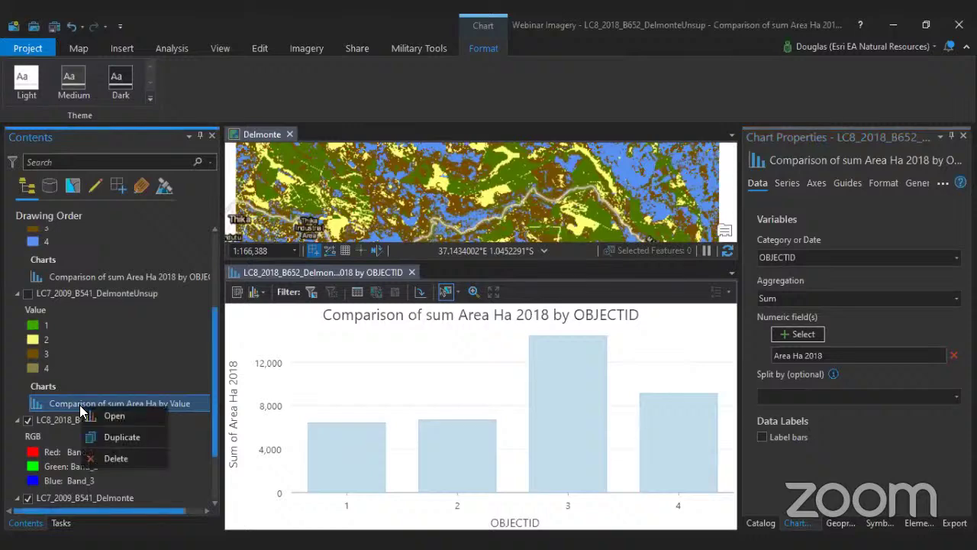
pyautogui.click(149, 407)
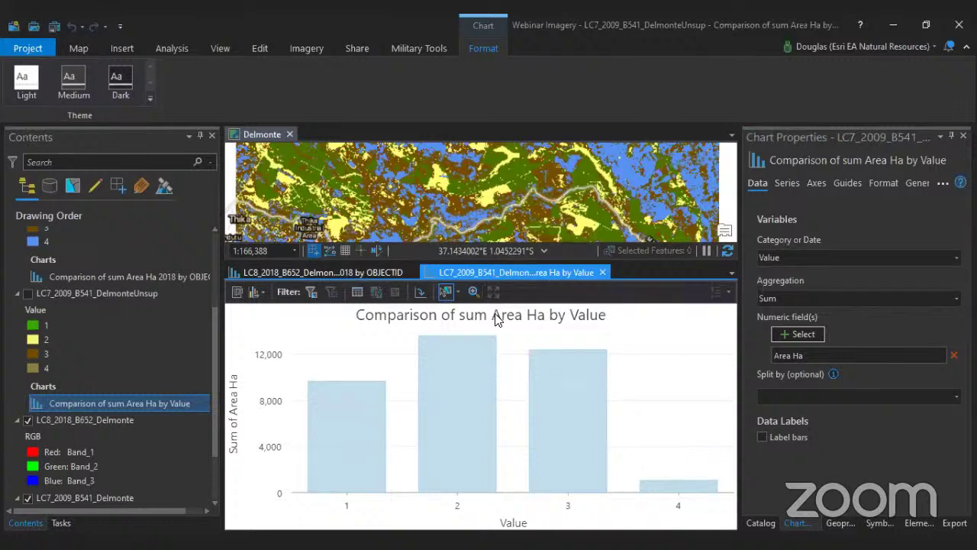
pyautogui.click(312, 273)
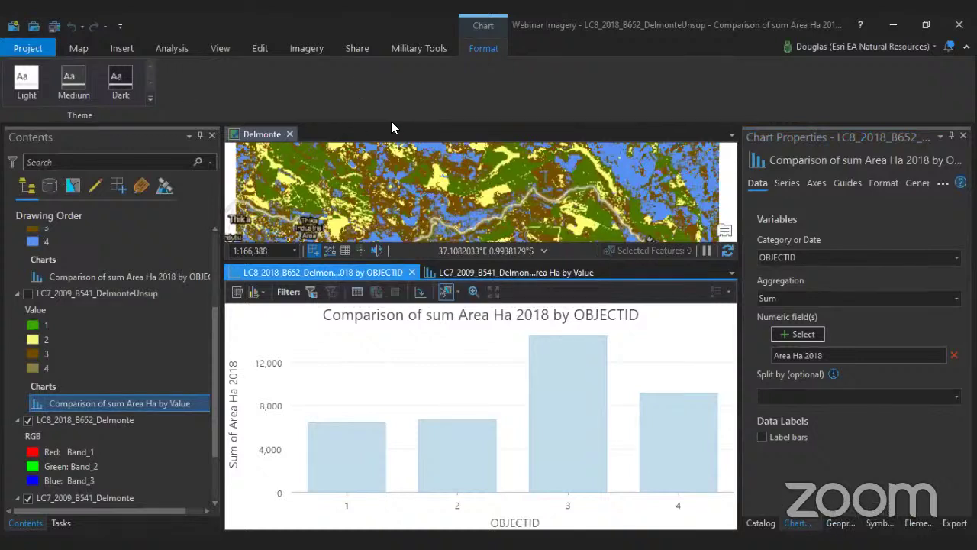
# - Close both chart tabs and return to the Delmonte map on the Map tab
pyautogui.click(412, 272)
pyautogui.click(407, 272)
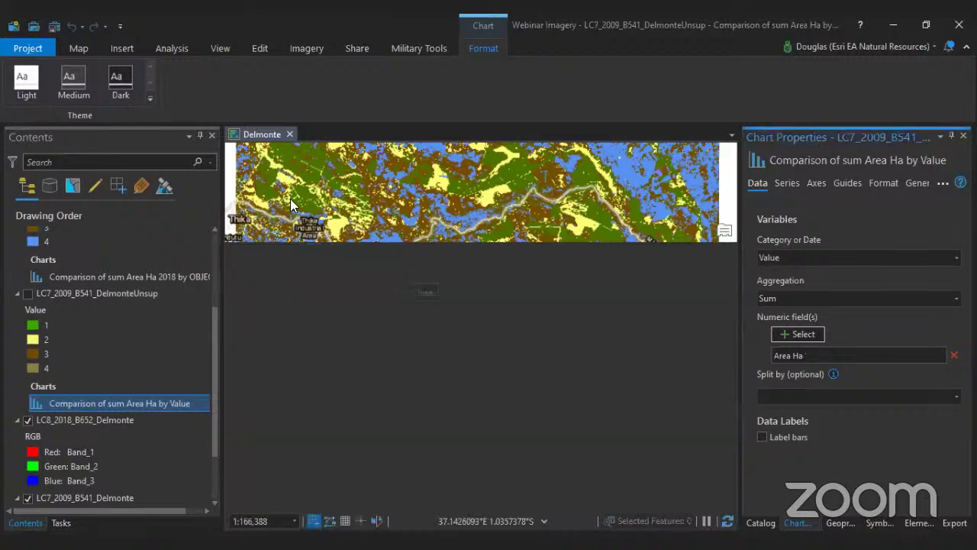
pyautogui.click(78, 48)
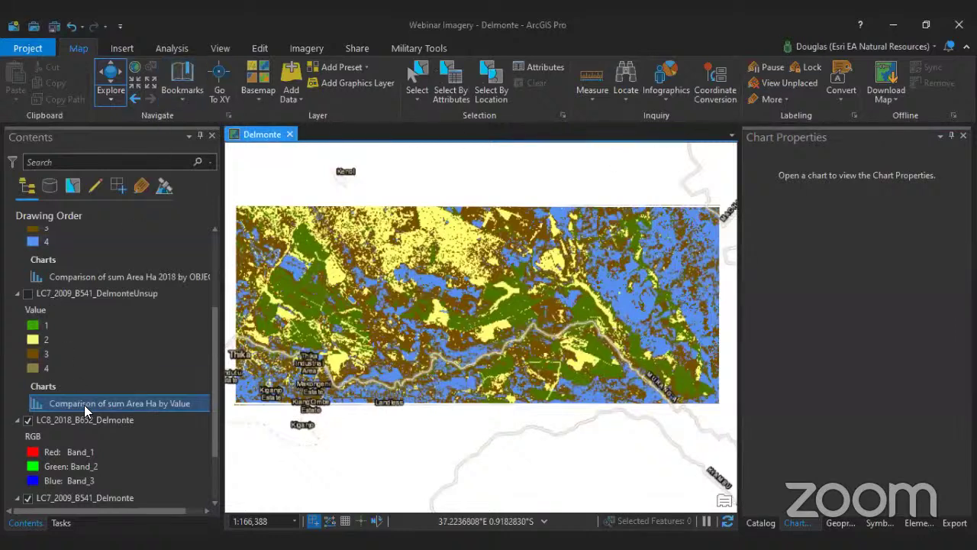
pyautogui.scroll(3, 75, 329)
pyautogui.click(71, 307)
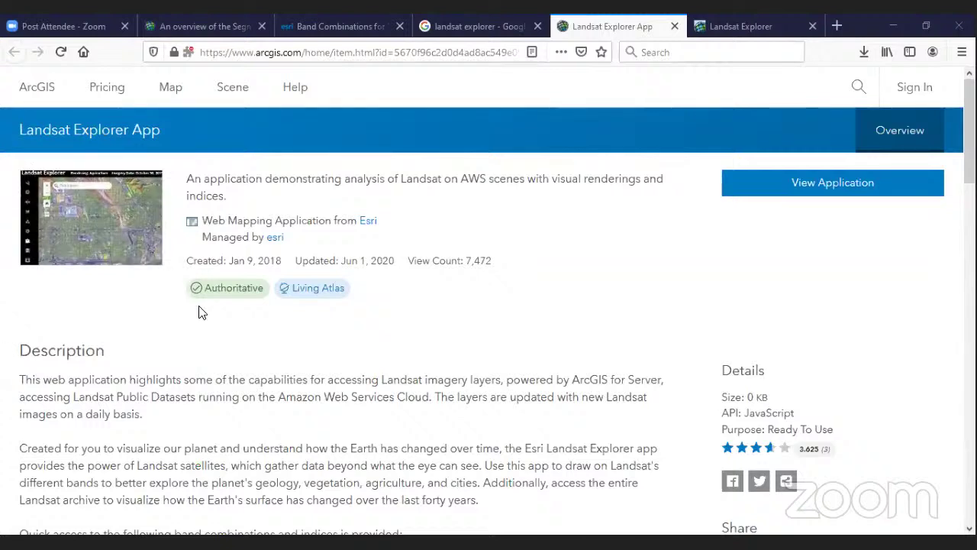
# - Launch the Landsat Explorer app with View Application from its item page
pyautogui.scroll(-2, 109, 336)
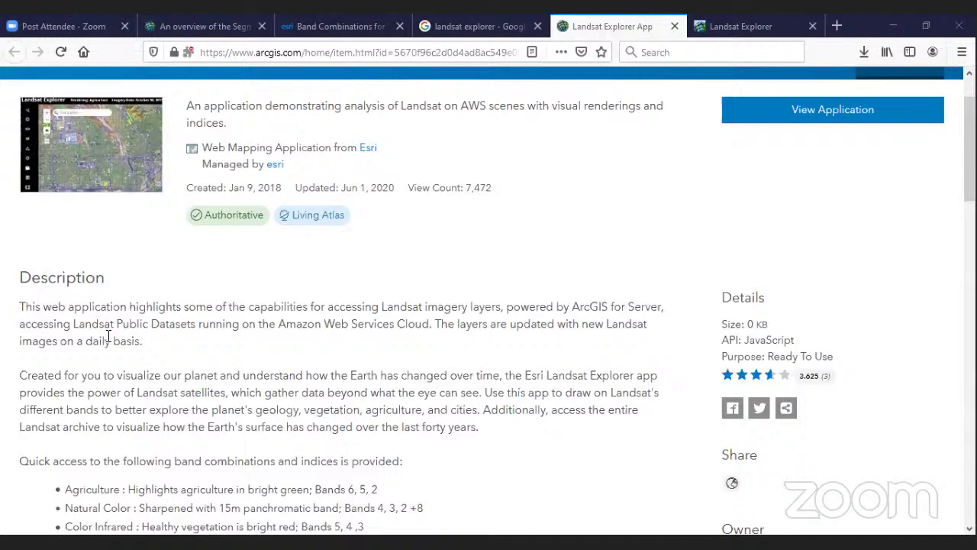
pyautogui.scroll(2, 75, 191)
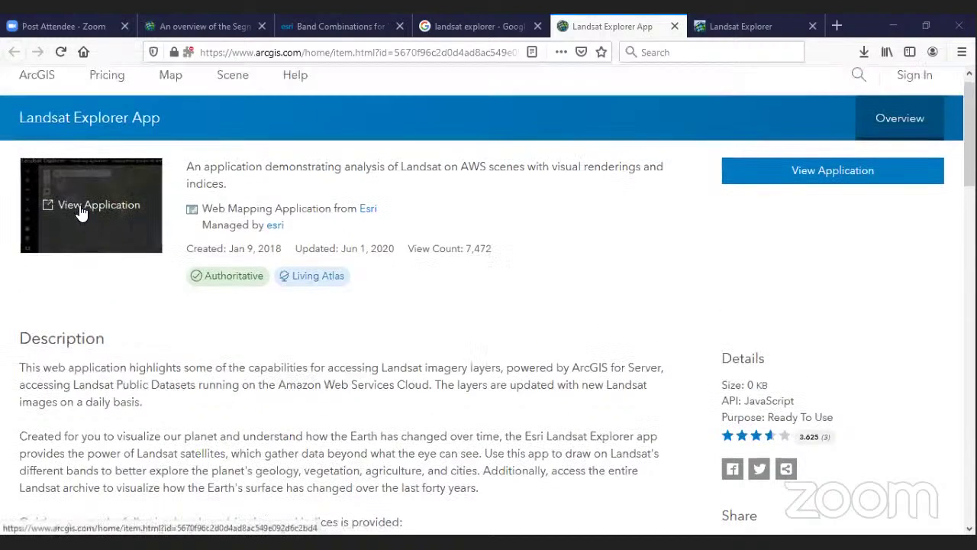
pyautogui.moveTo(137, 233)
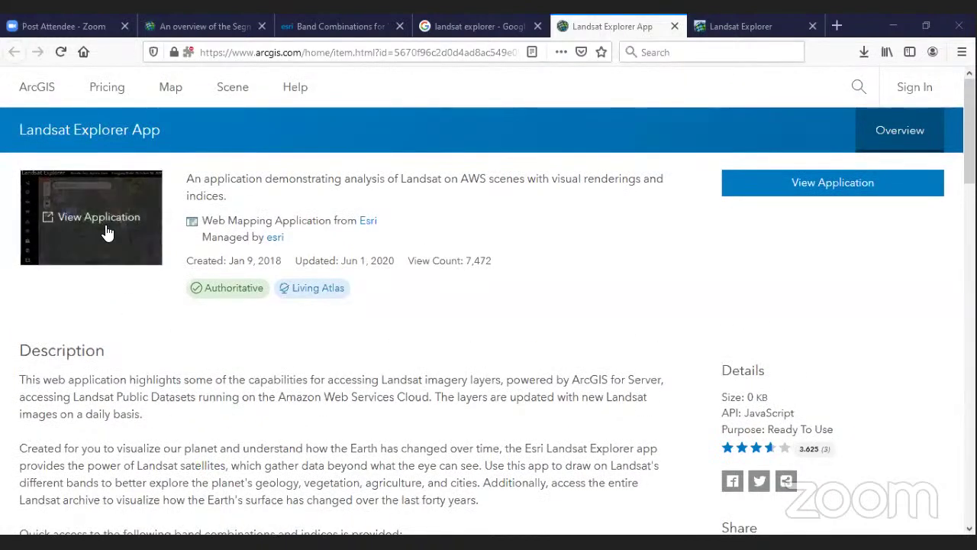
pyautogui.click(106, 220)
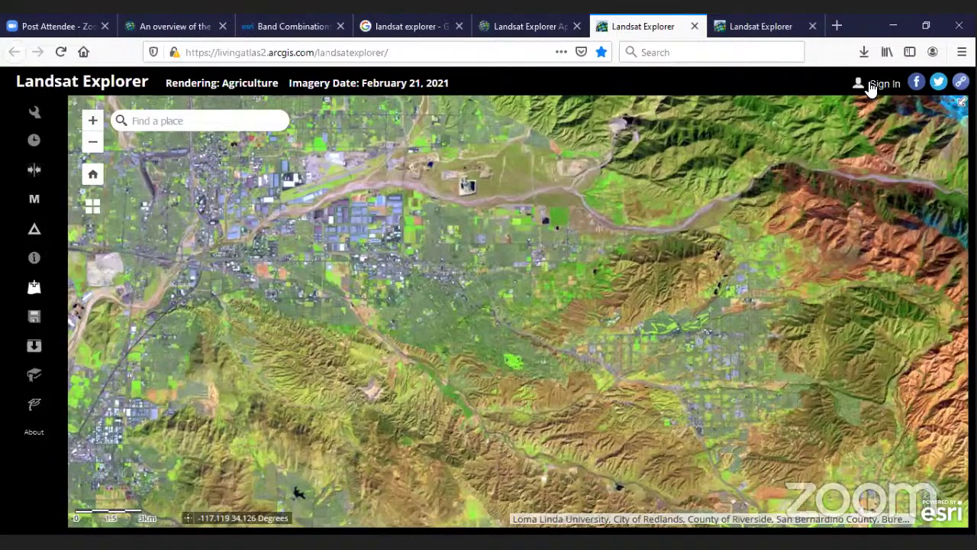
# - Search for Thika, dismiss the result popup, and pan across its farmland
pyautogui.click(163, 122)
pyautogui.write('Thik')
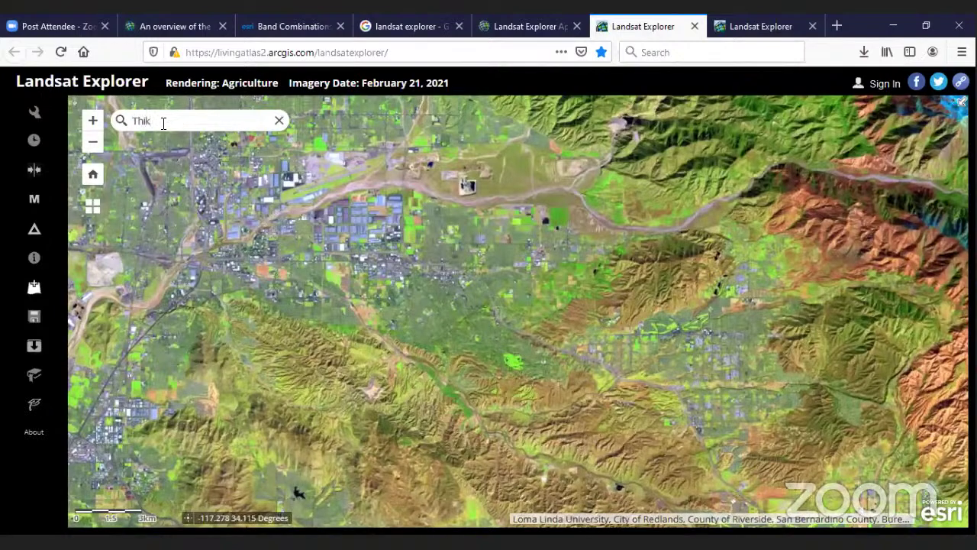
pyautogui.write('a')
pyautogui.press('Return')
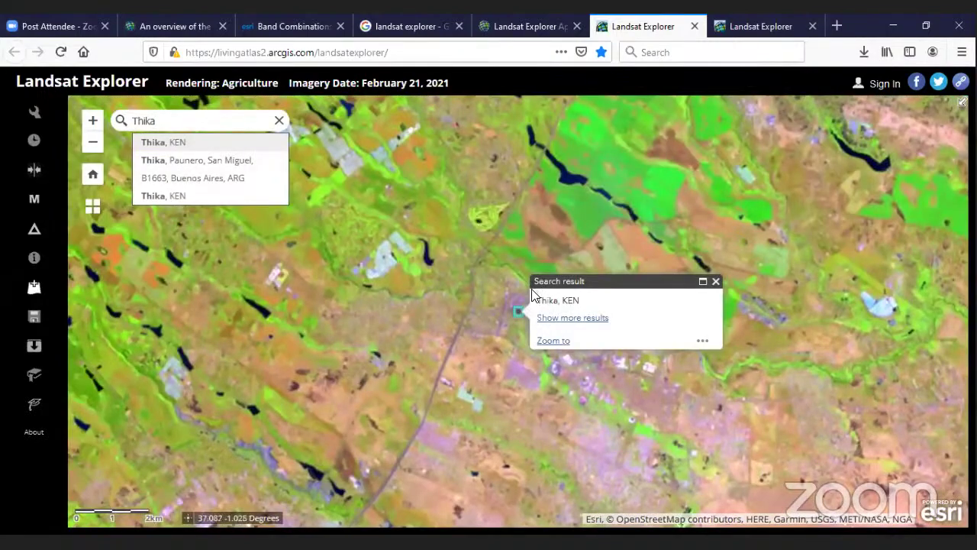
pyautogui.click(716, 282)
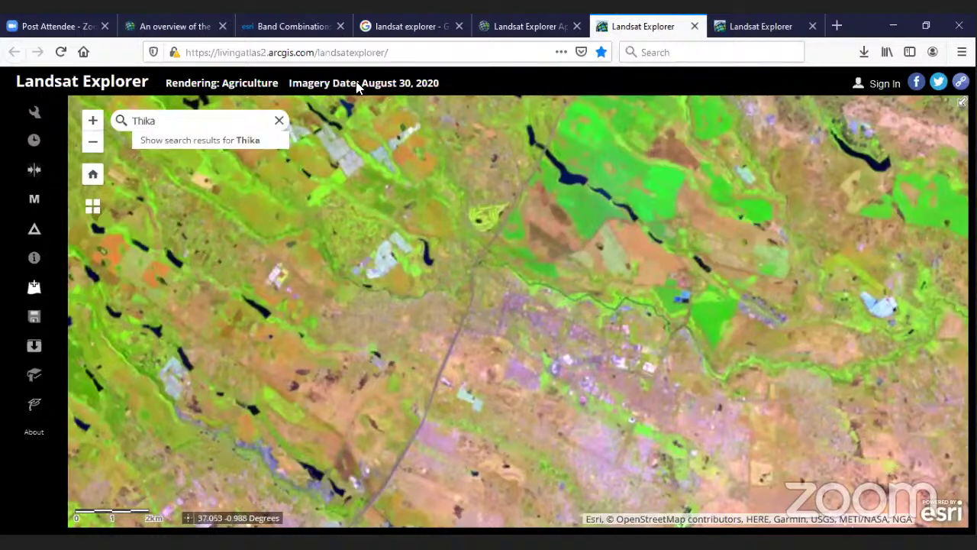
pyautogui.moveTo(496, 329); pyautogui.dragTo(456, 362)
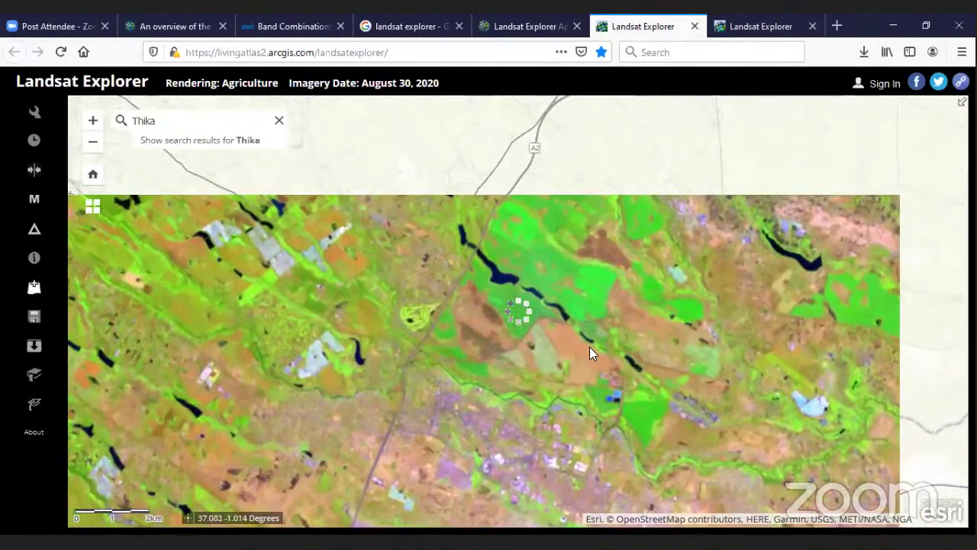
pyautogui.moveTo(513, 347); pyautogui.dragTo(444, 396)
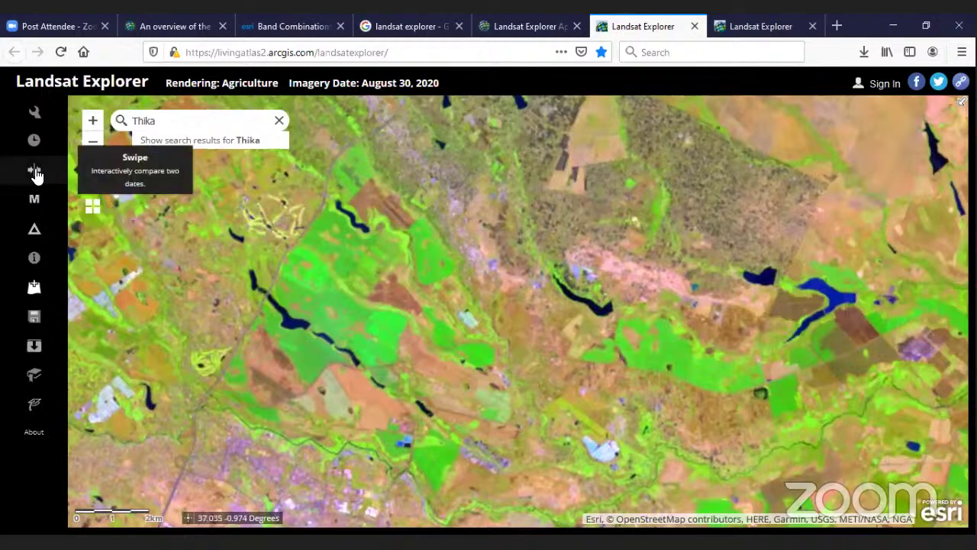
# - Show the Thika imagery in Natural Color rendering
pyautogui.click(35, 113)
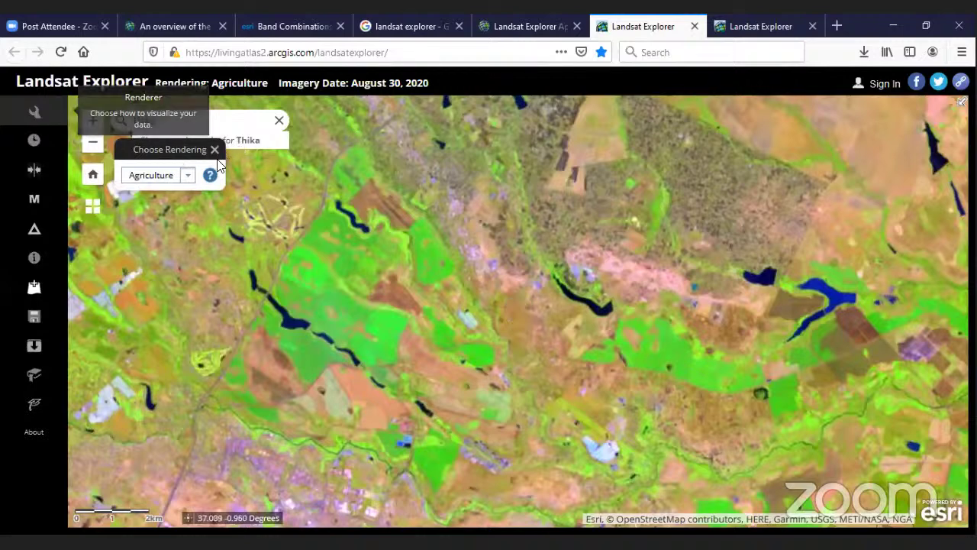
pyautogui.click(184, 181)
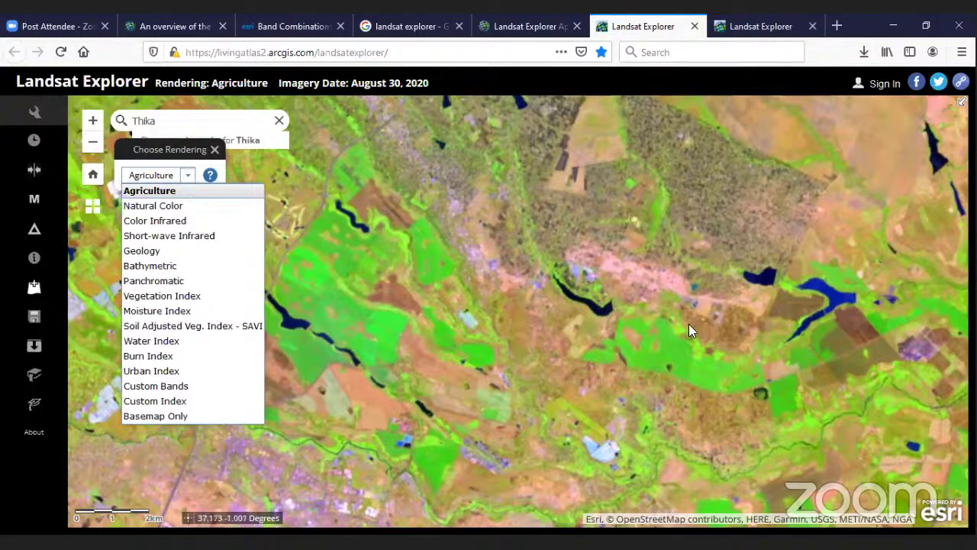
pyautogui.click(195, 178)
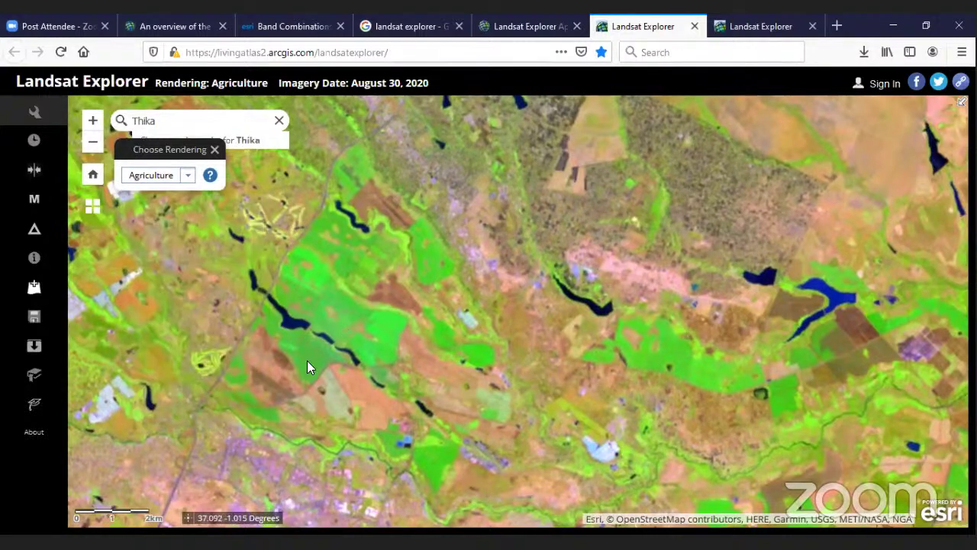
pyautogui.click(188, 176)
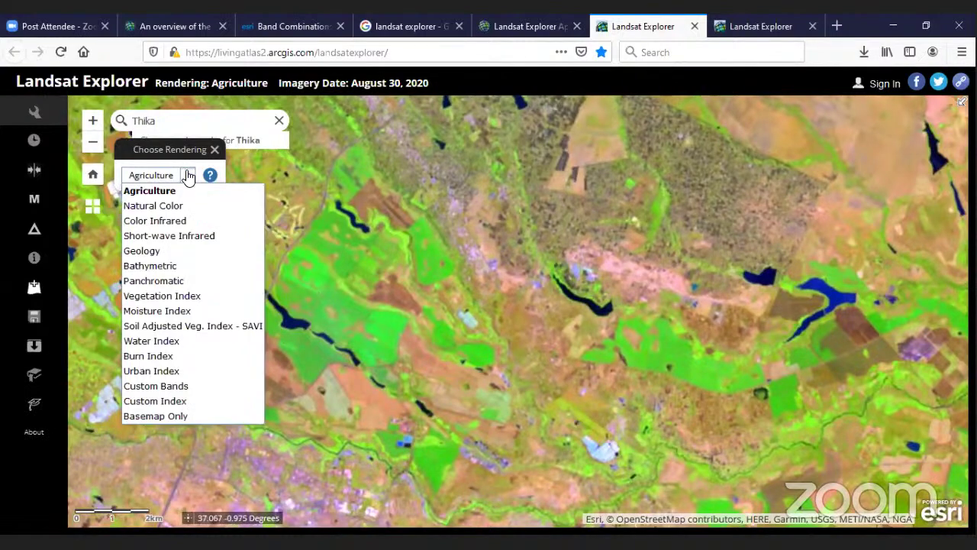
pyautogui.click(162, 208)
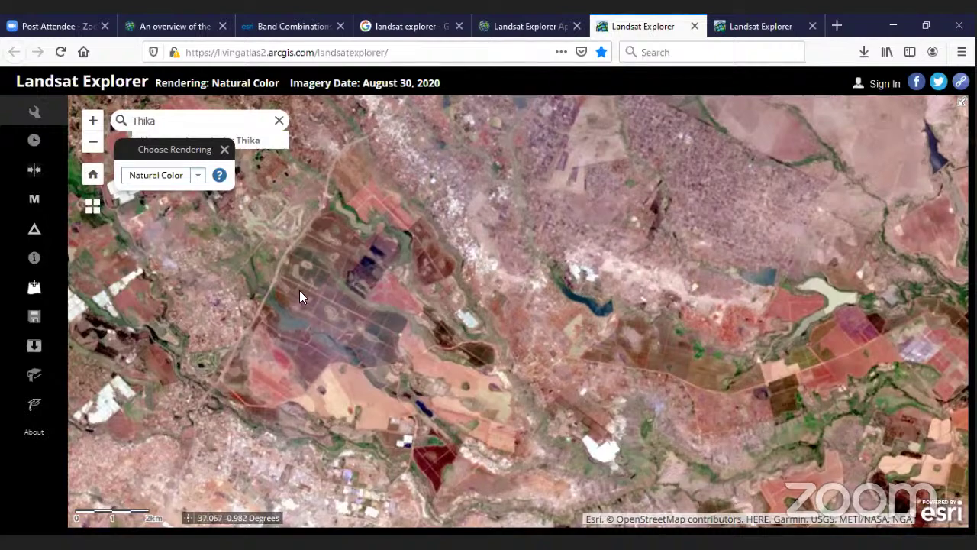
# - View the Vegetation Index, then return to Agriculture and close the rendering options
pyautogui.click(196, 179)
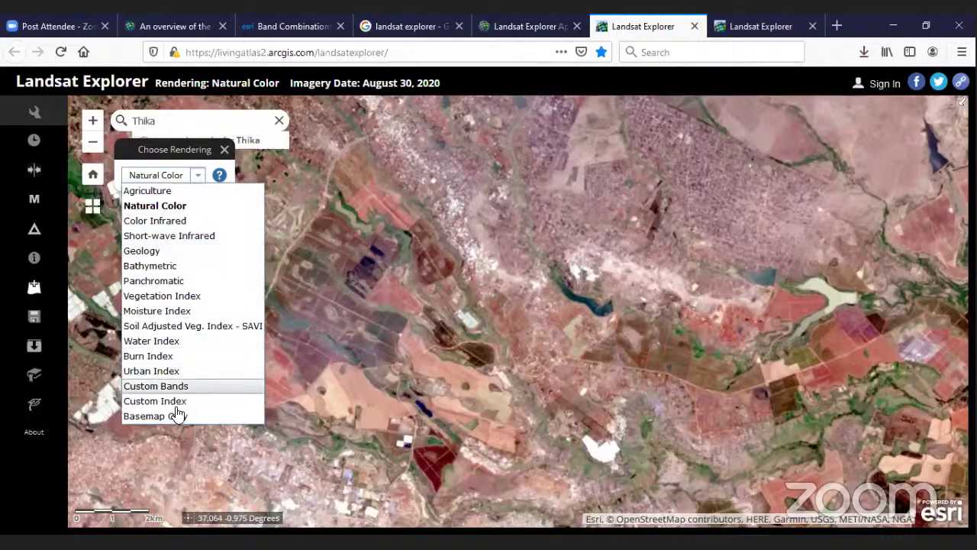
pyautogui.click(174, 296)
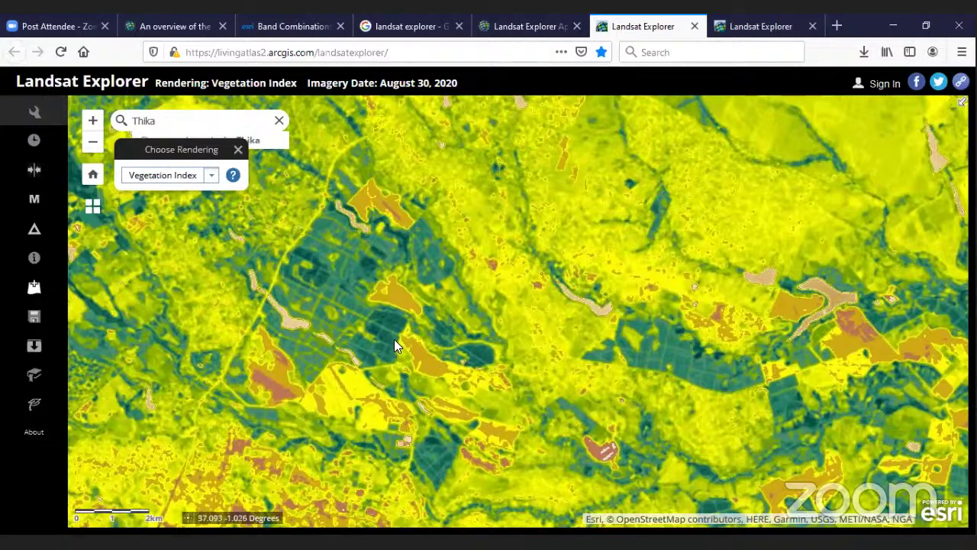
pyautogui.click(208, 178)
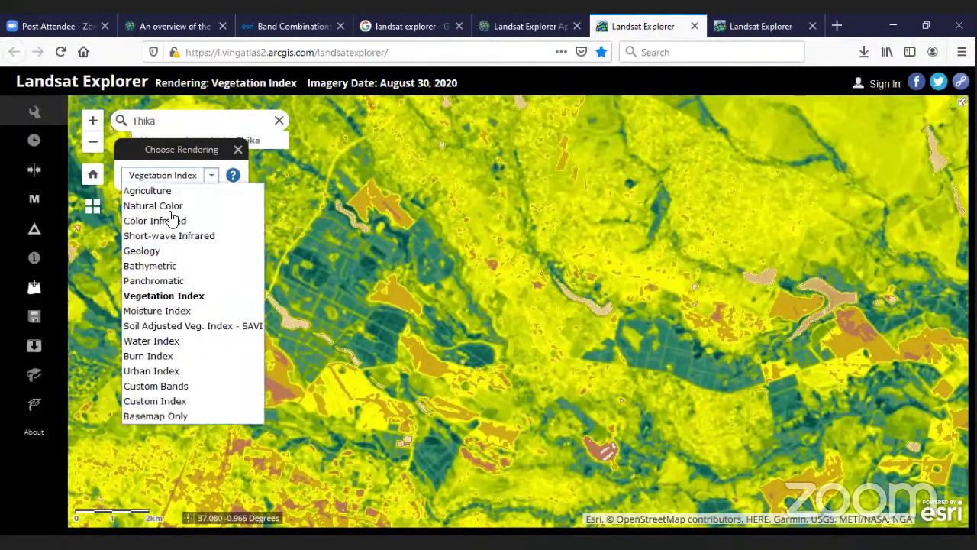
pyautogui.click(174, 191)
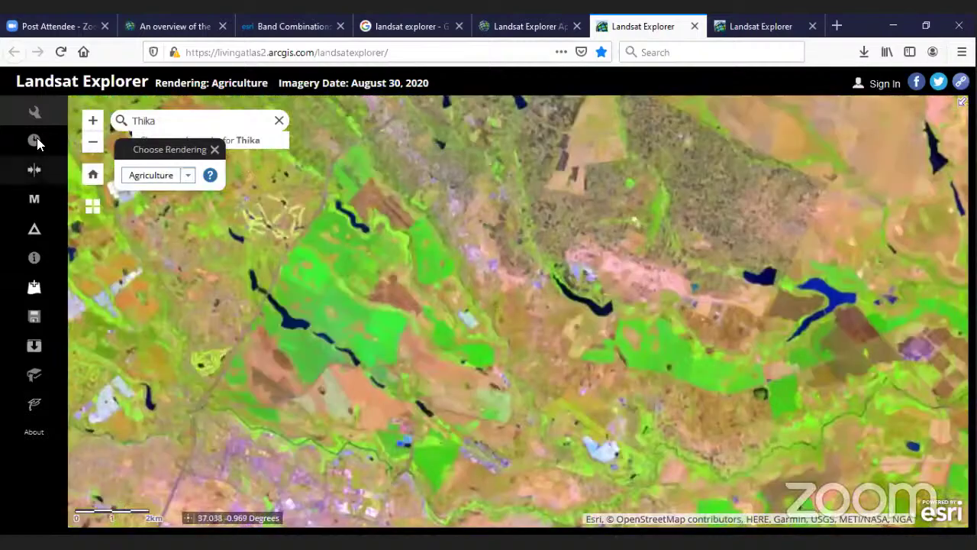
pyautogui.click(214, 150)
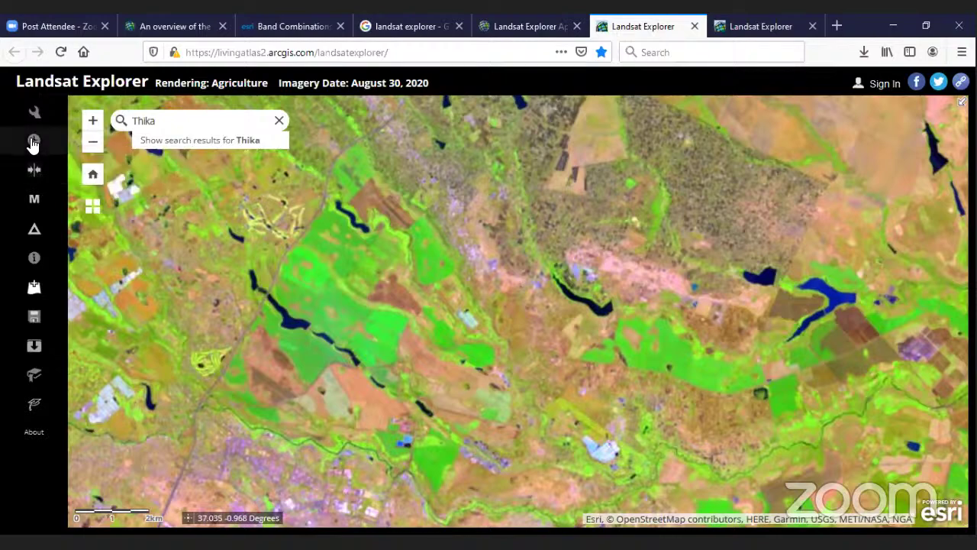
# - Open the Time Selector, enable Swipe against the basemap, and pick map points for profiles
pyautogui.click(33, 142)
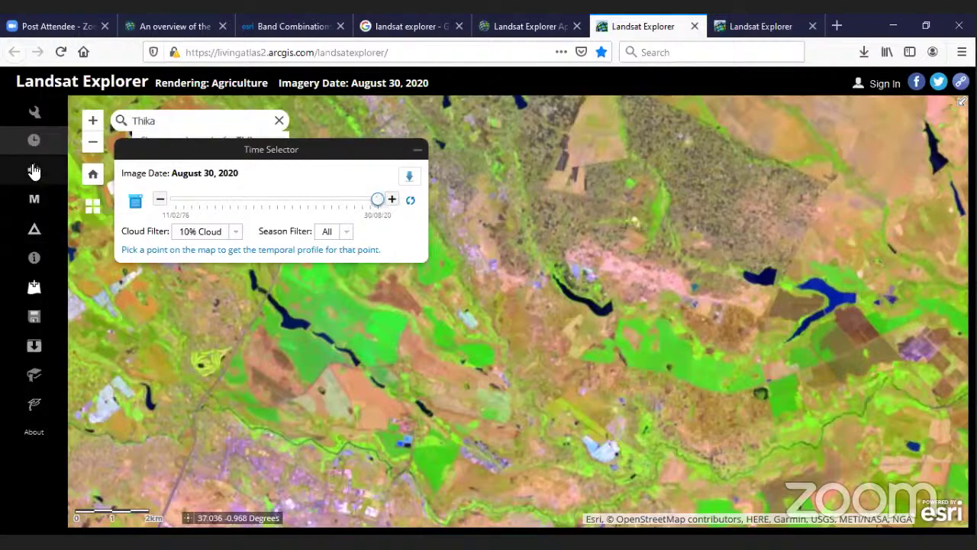
pyautogui.click(35, 172)
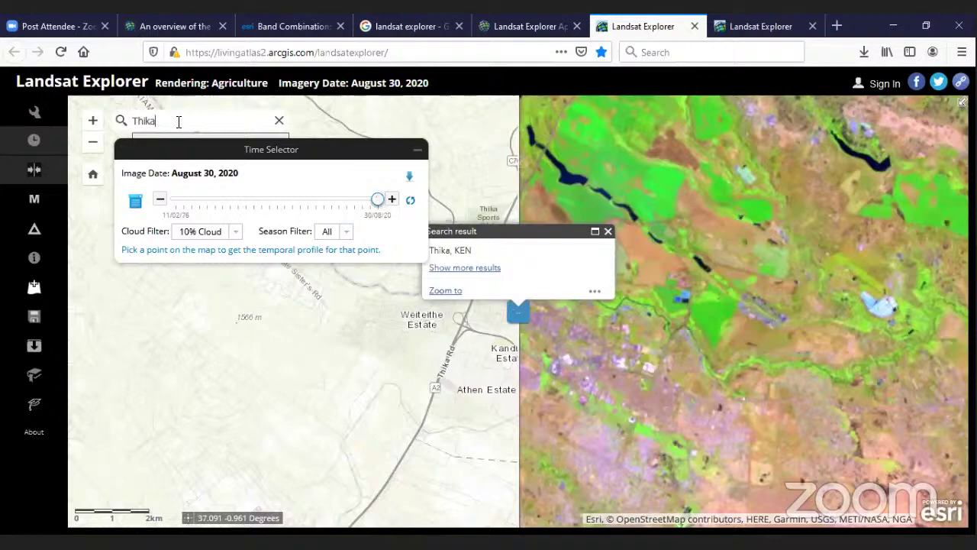
pyautogui.click(447, 133)
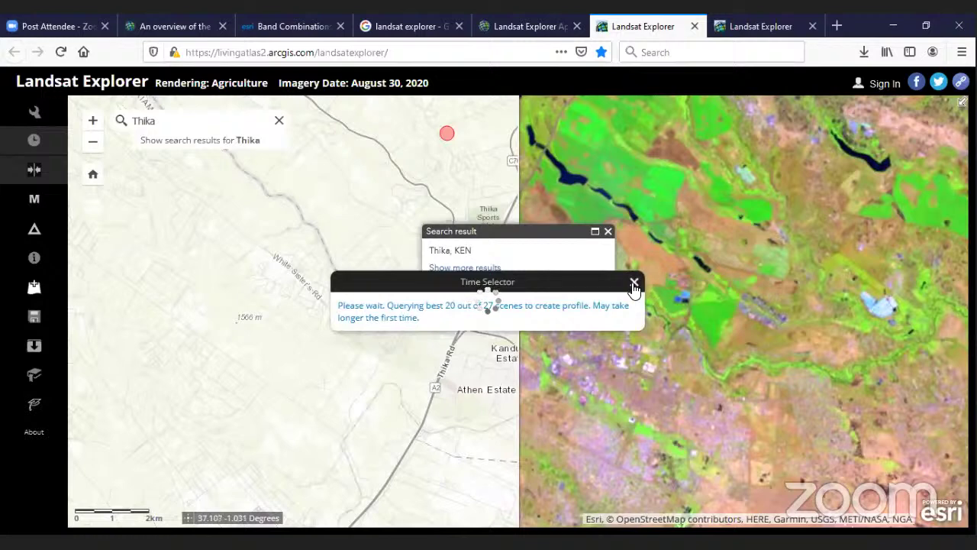
pyautogui.click(634, 282)
pyautogui.click(608, 232)
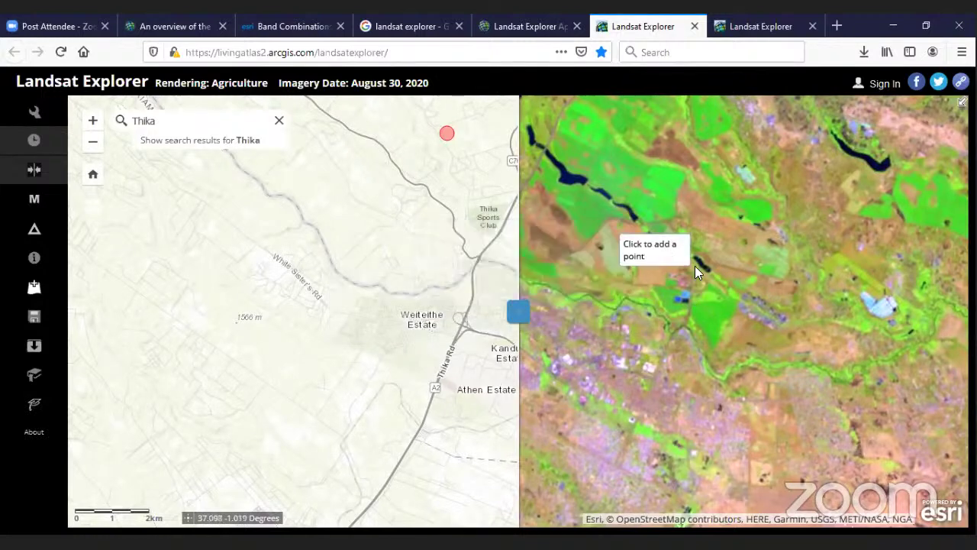
pyautogui.click(692, 265)
pyautogui.click(238, 301)
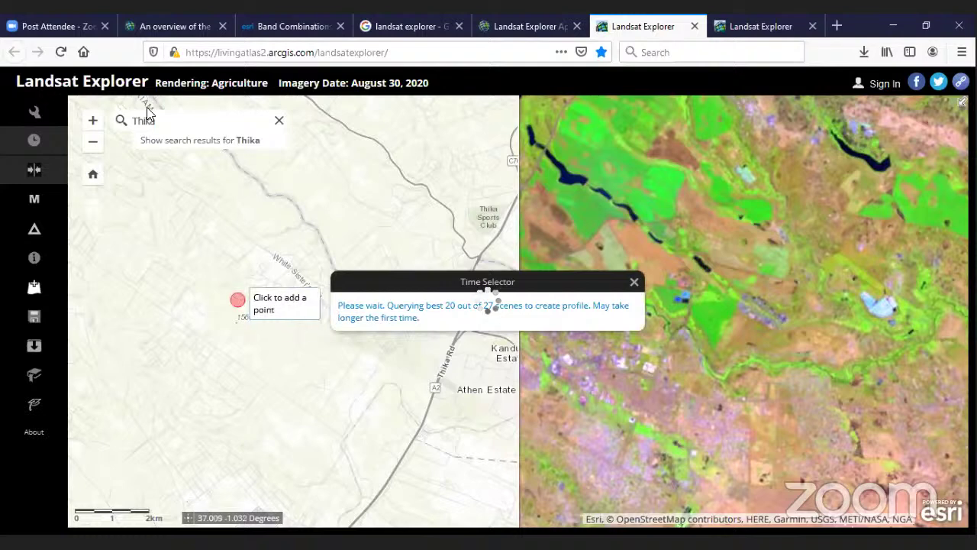
# - Preview Natural Color, return to Agriculture, then turn off Swipe and minimise the Time Selector
pyautogui.click(35, 113)
pyautogui.click(36, 114)
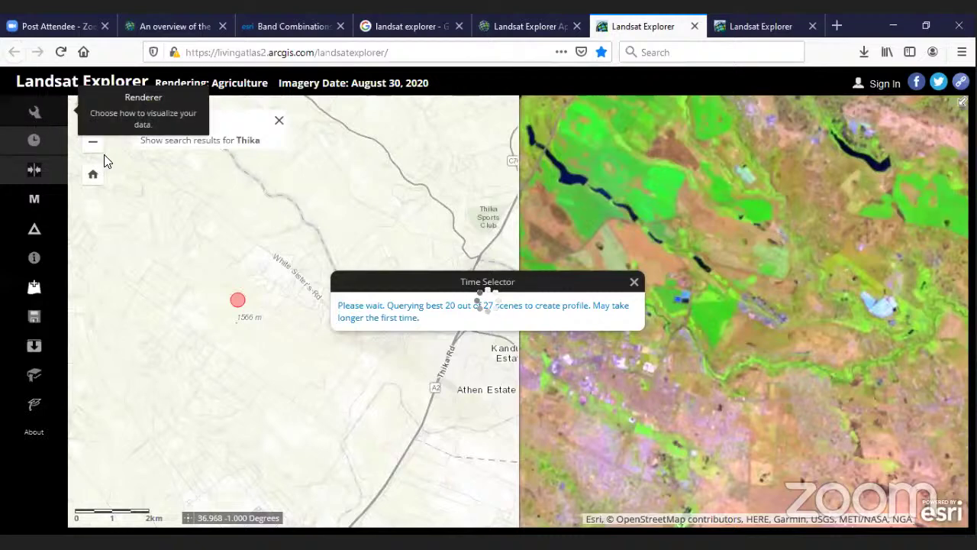
pyautogui.click(36, 116)
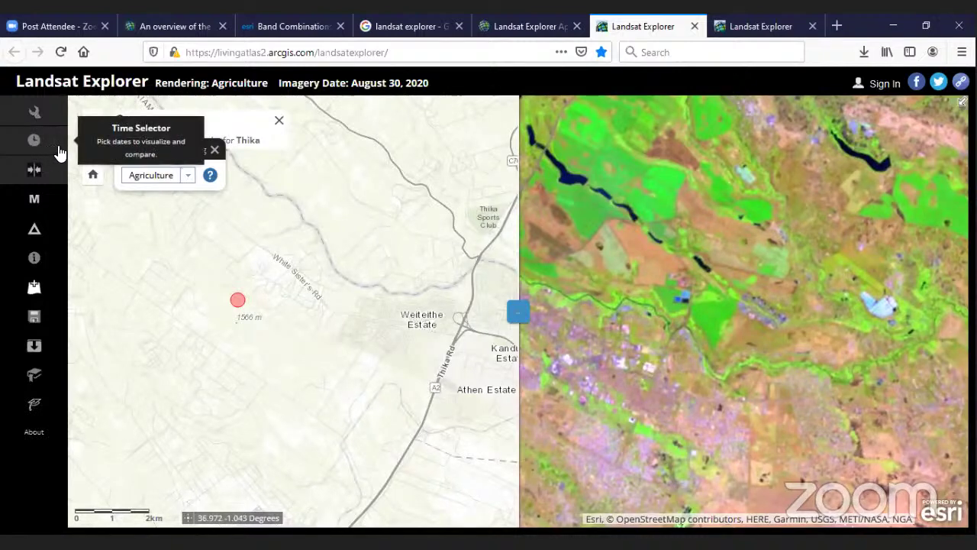
pyautogui.click(188, 176)
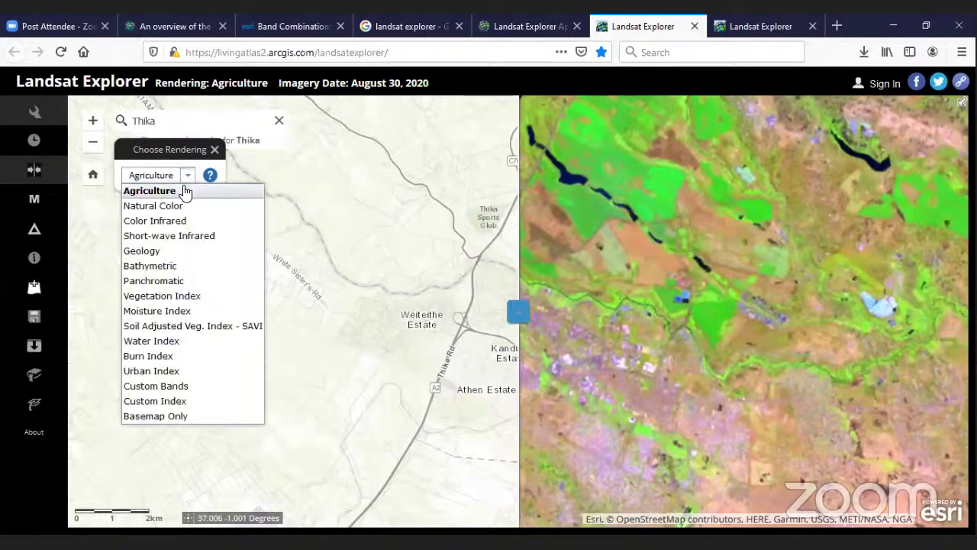
pyautogui.click(179, 206)
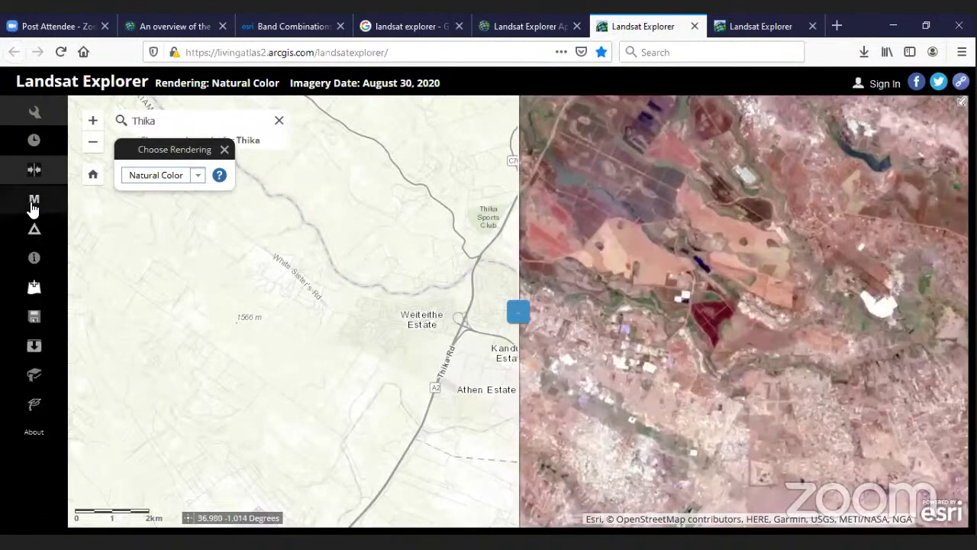
pyautogui.click(195, 176)
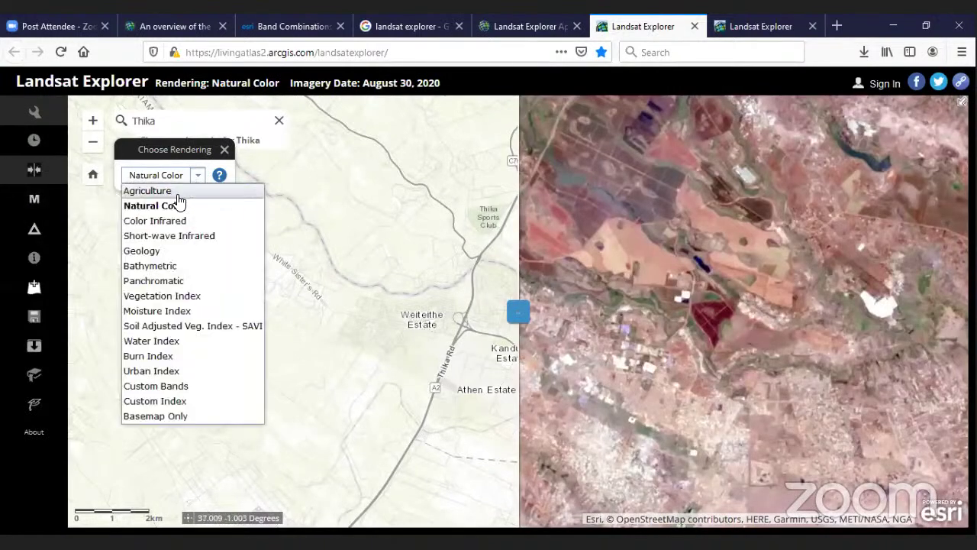
pyautogui.click(182, 190)
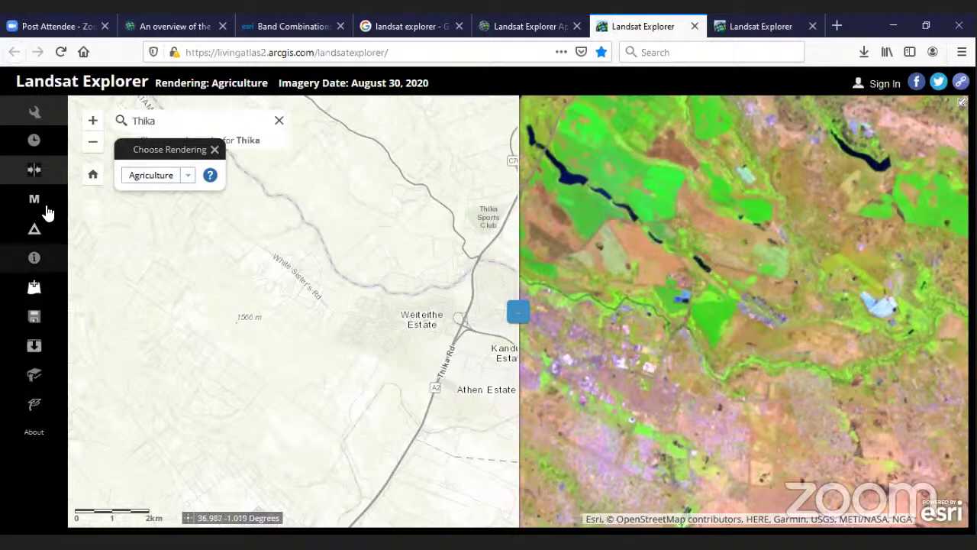
pyautogui.click(34, 139)
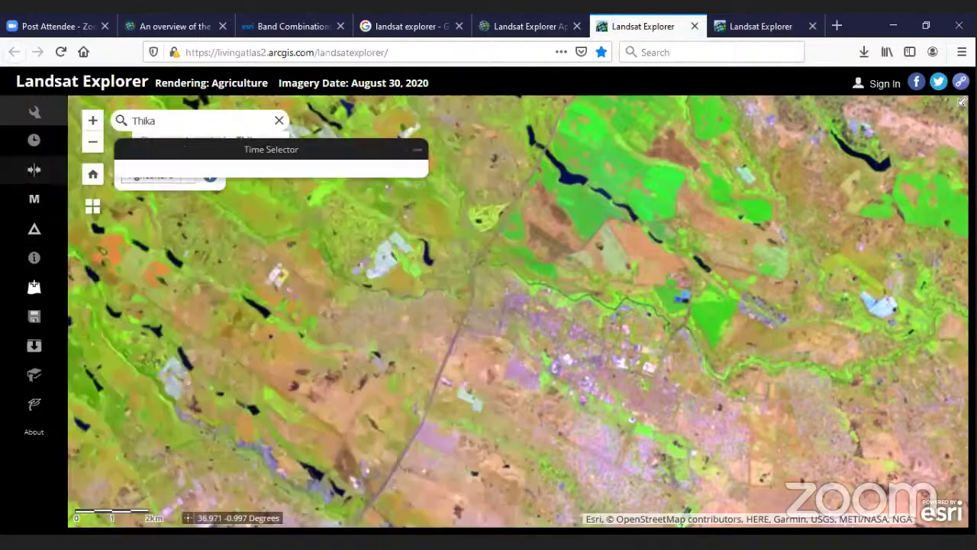
pyautogui.click(416, 150)
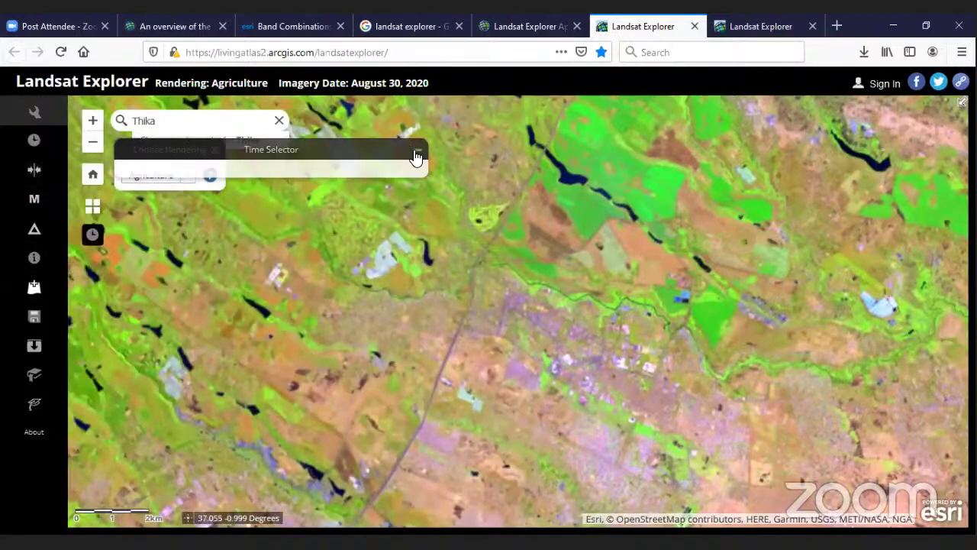
pyautogui.click(37, 141)
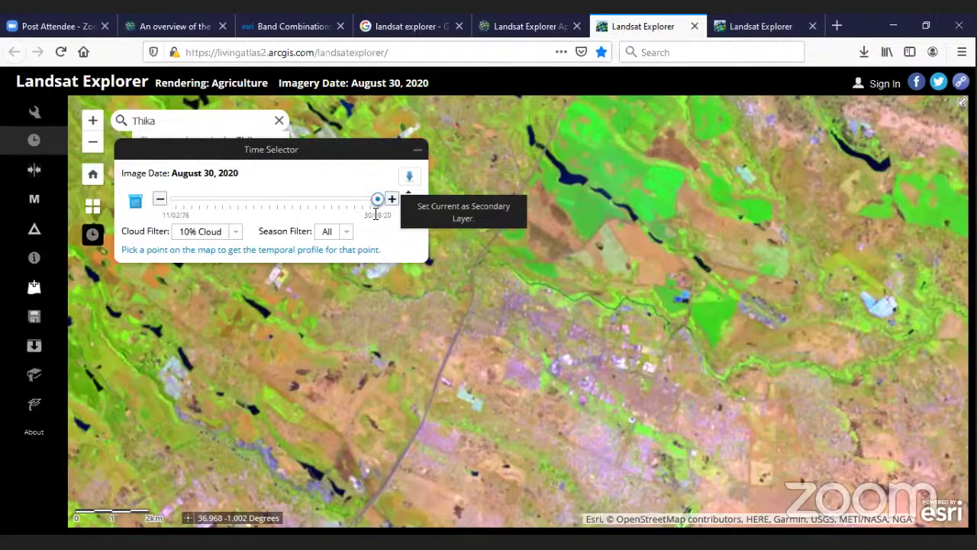
pyautogui.moveTo(377, 199); pyautogui.dragTo(276, 200)
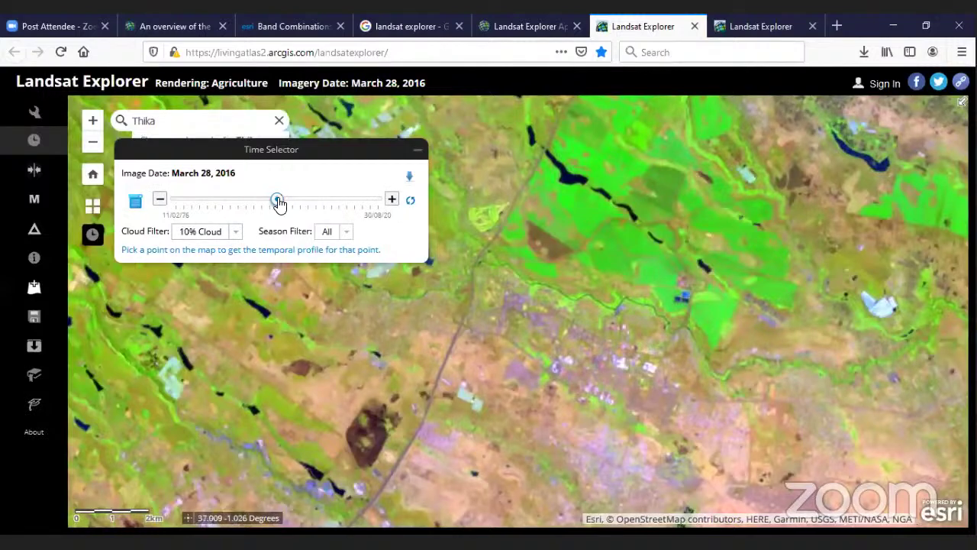
pyautogui.moveTo(278, 201); pyautogui.dragTo(157, 204)
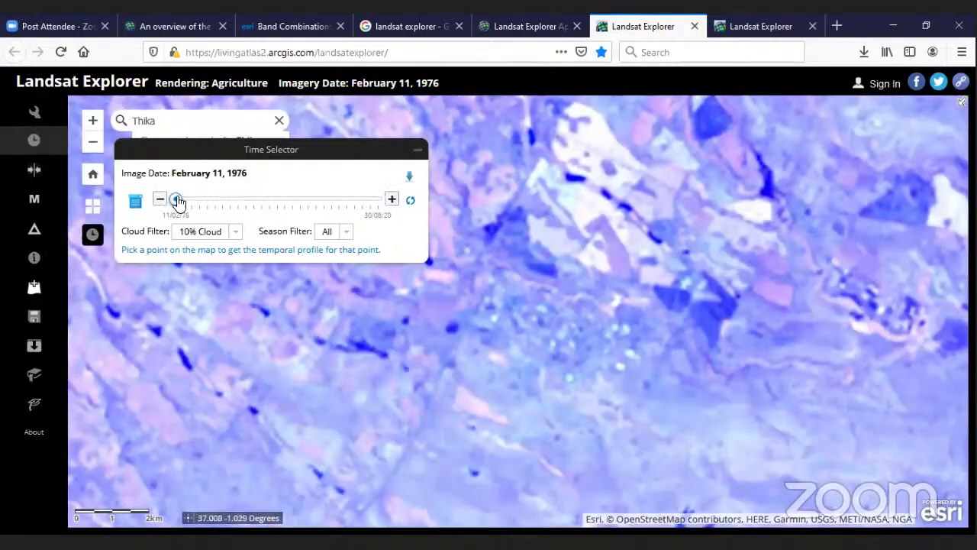
pyautogui.moveTo(176, 201); pyautogui.dragTo(200, 204)
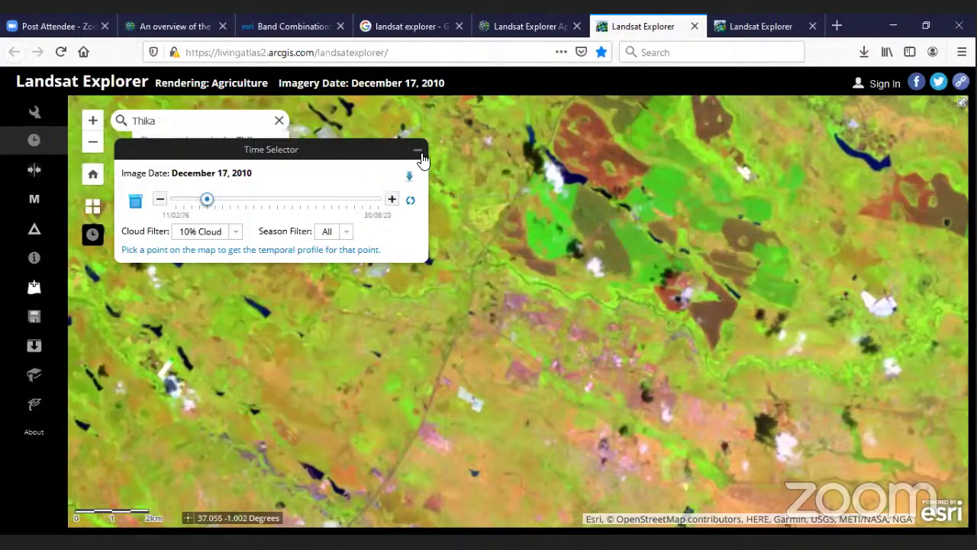
pyautogui.moveTo(207, 199); pyautogui.dragTo(175, 198)
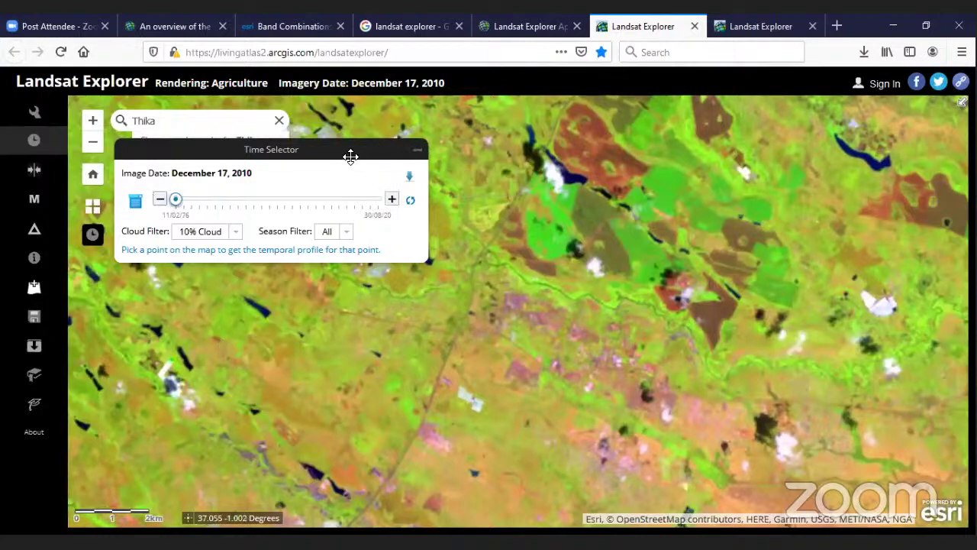
pyautogui.click(378, 199)
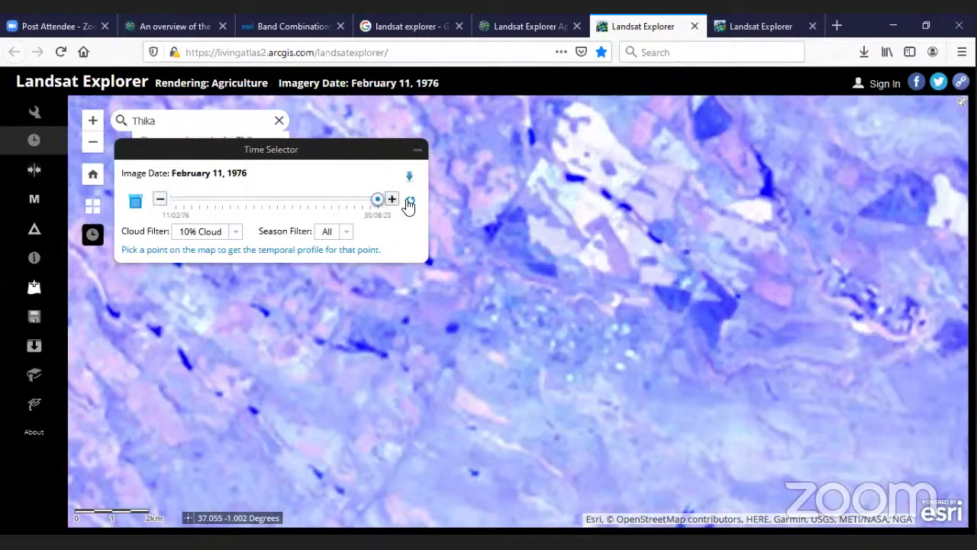
pyautogui.click(418, 151)
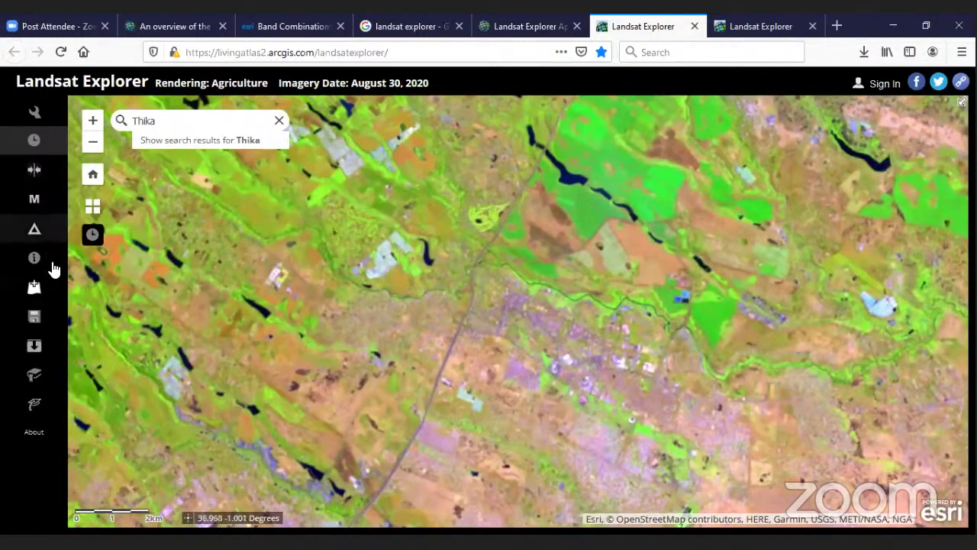